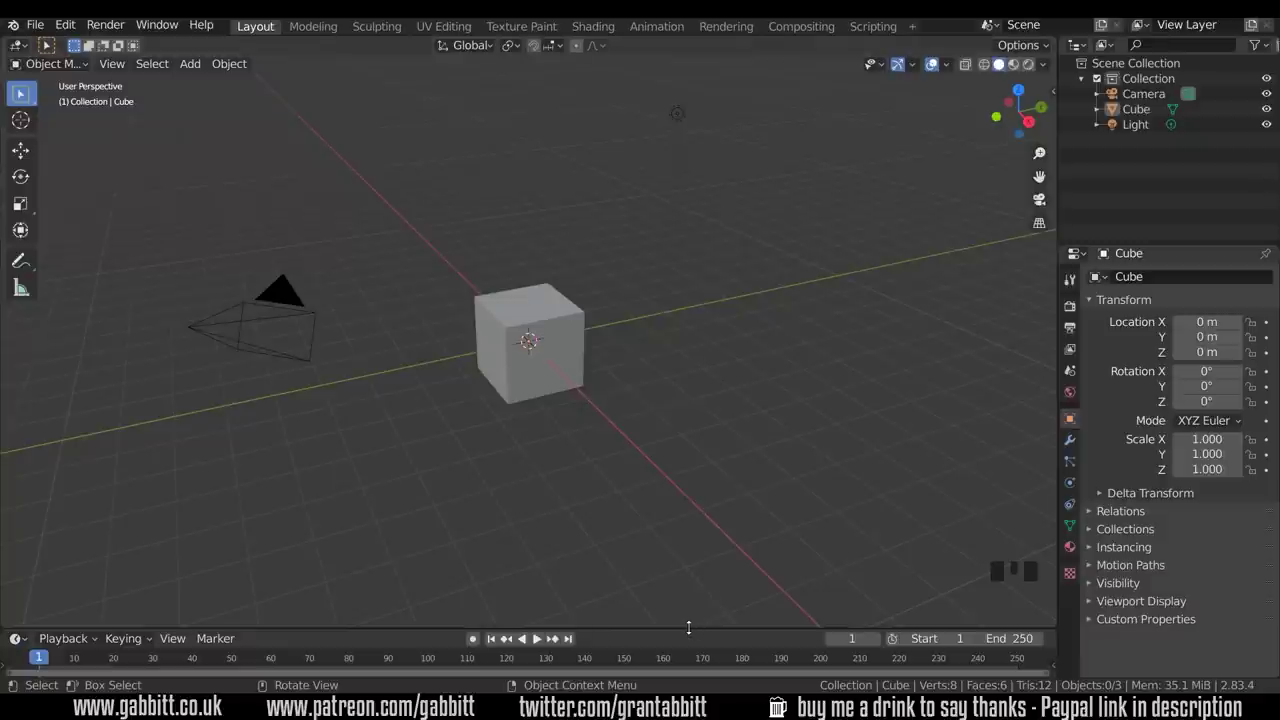
# Merge the timeline into the 3D viewport with Join Areas
pyautogui.rightClick(688, 627)
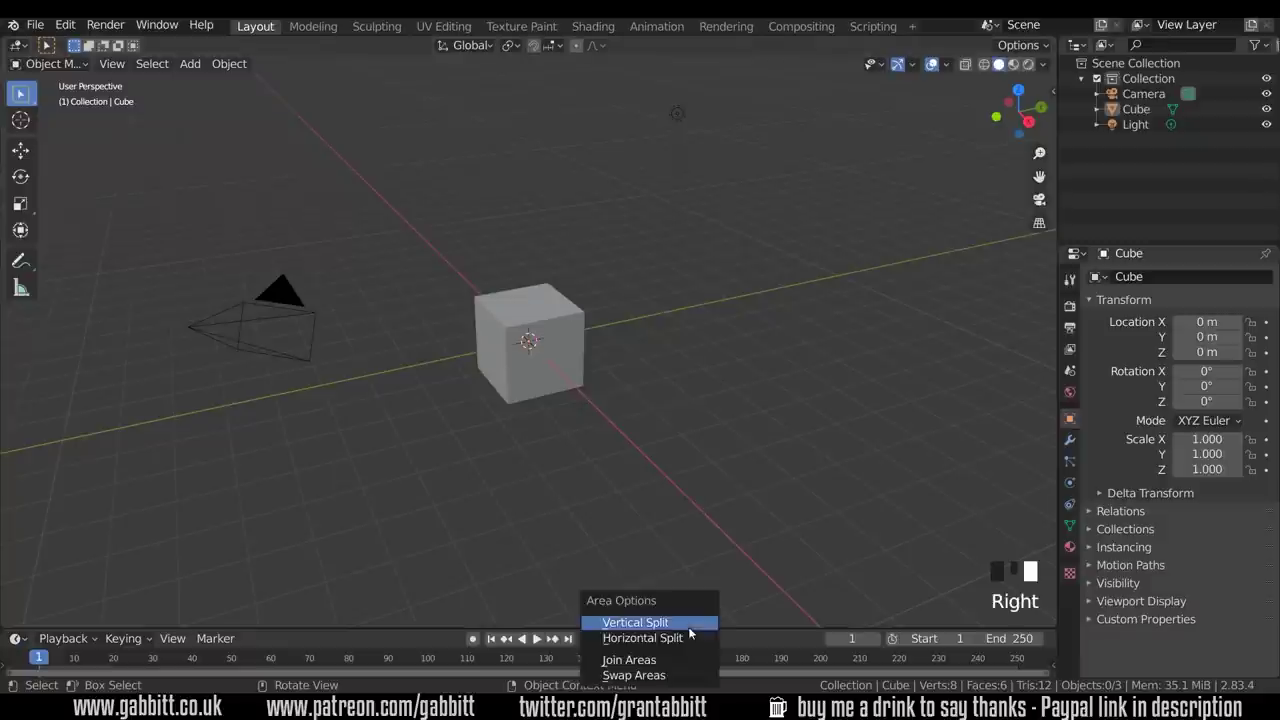
pyautogui.click(640, 658)
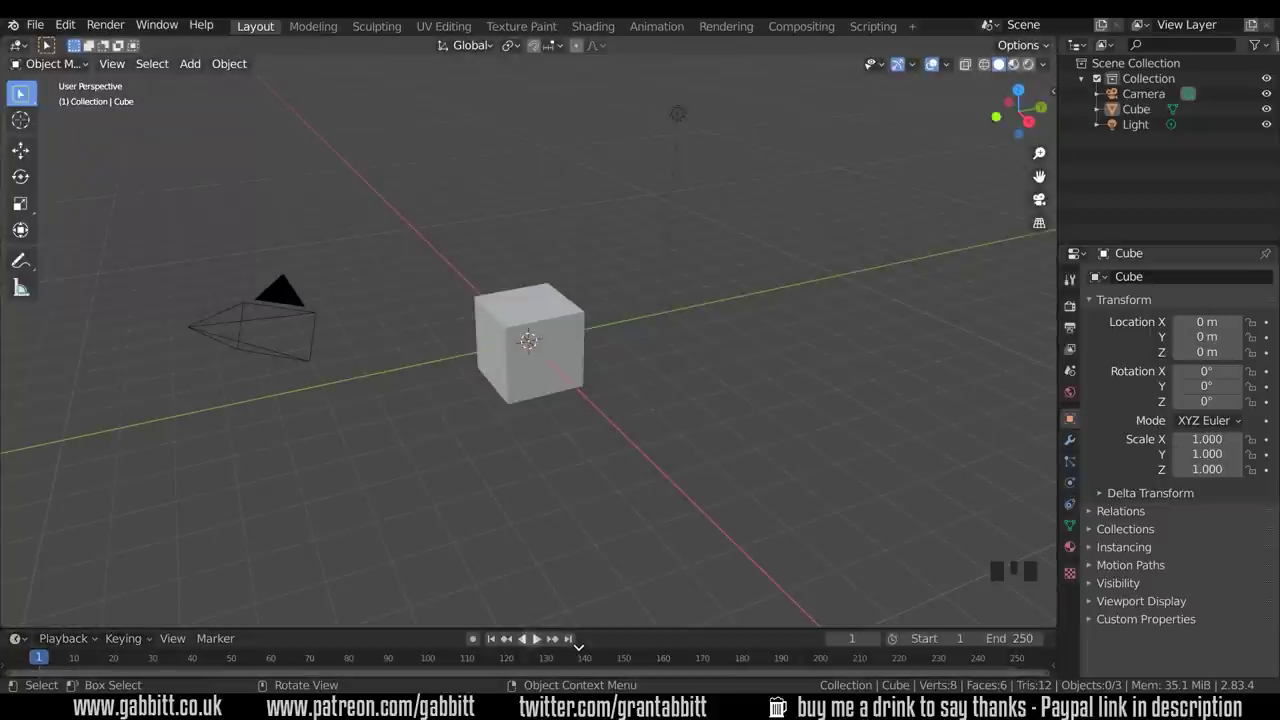
pyautogui.click(578, 646)
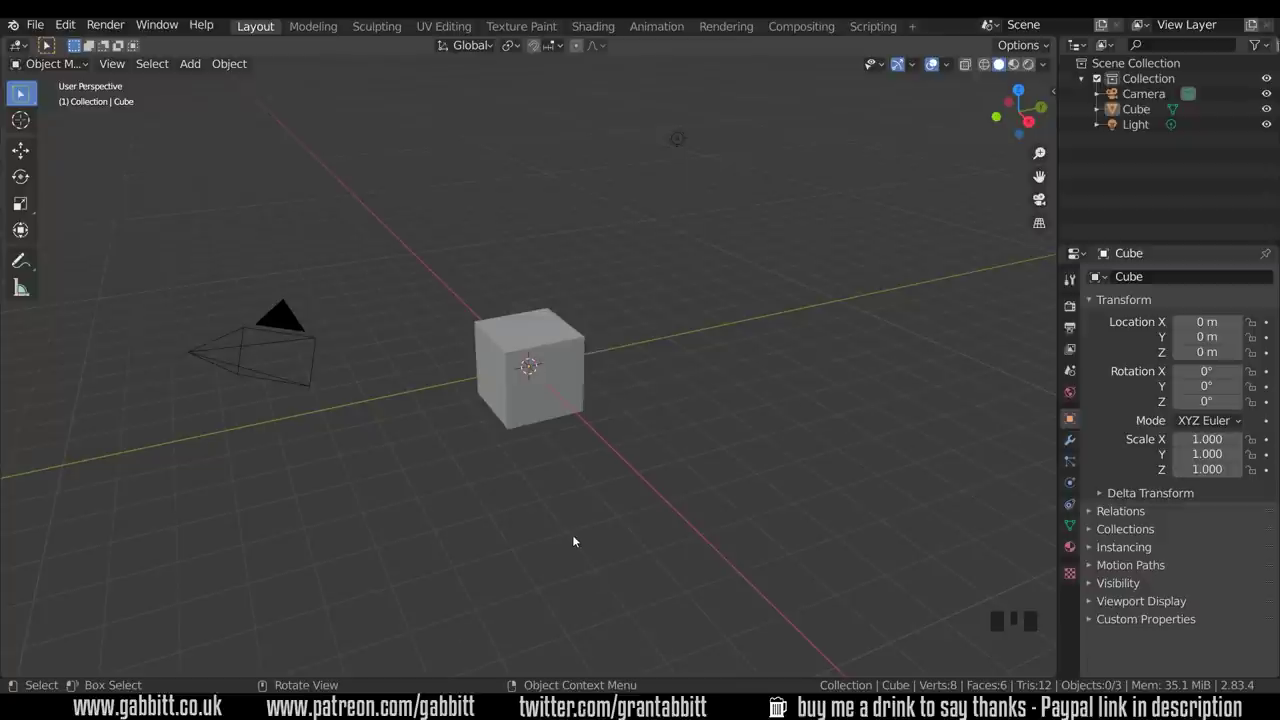
# Stretch the cube taller along Z, then shrink it uniformly into a thin post
pyautogui.click(565, 404)
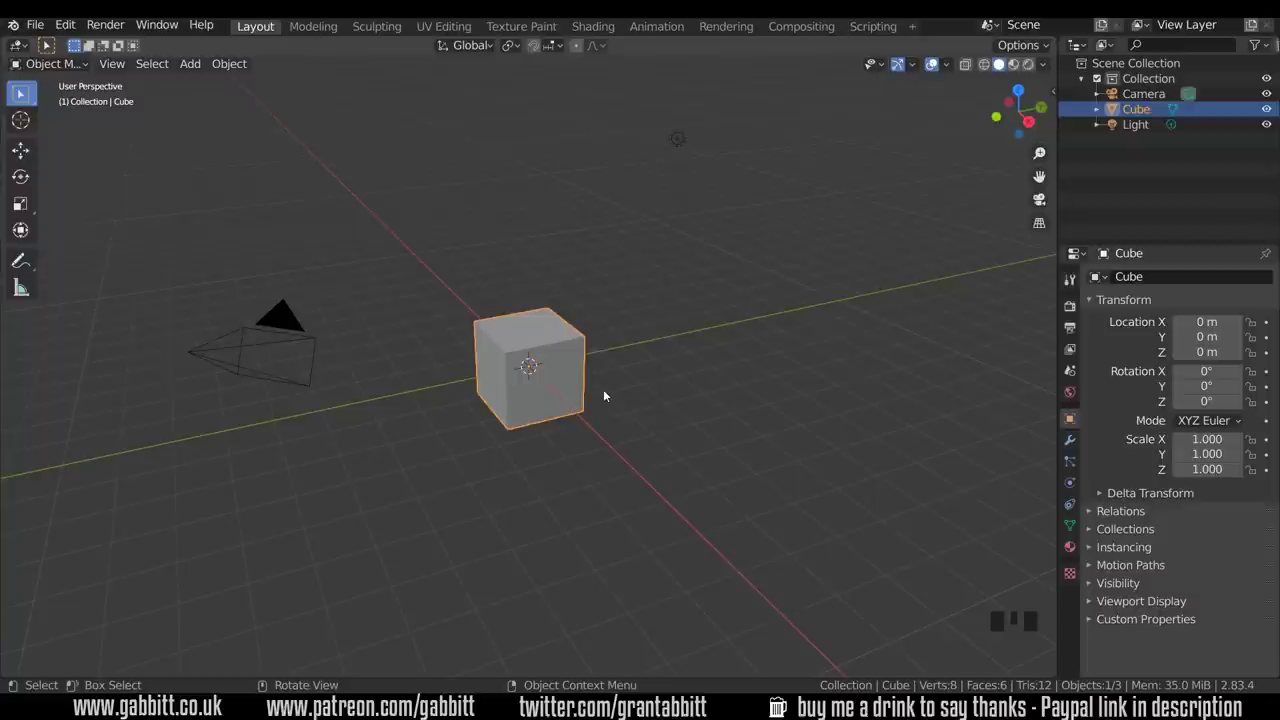
pyautogui.press('s')
pyautogui.press('z')
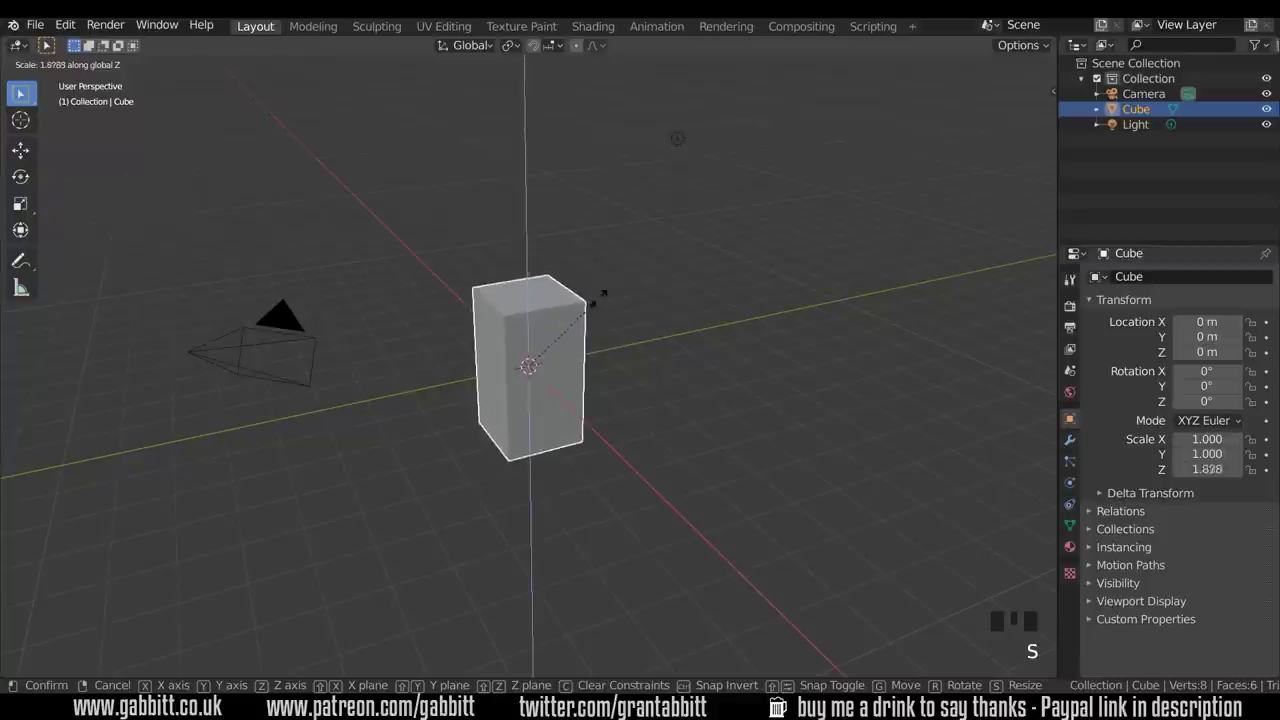
pyautogui.click(742, 171)
pyautogui.scroll(-1, 624, 336)
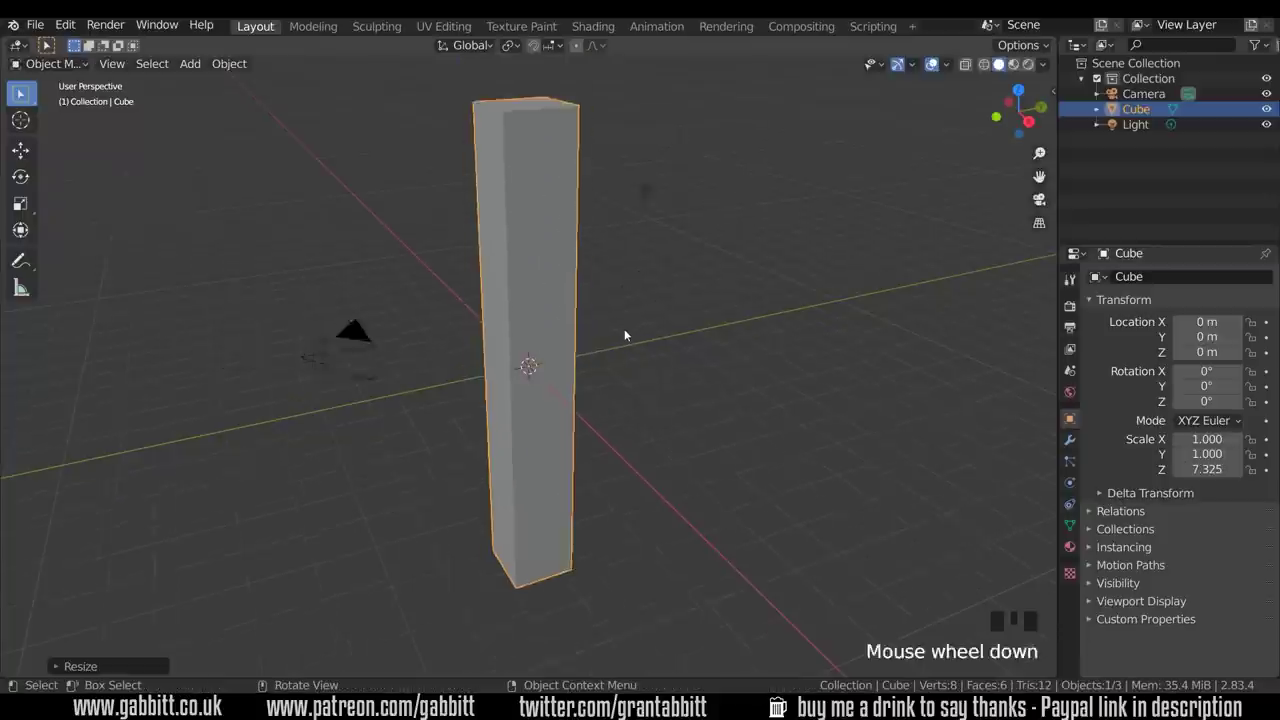
pyautogui.moveTo(624, 336)
pyautogui.mouseDown(button='middle')
pyautogui.moveTo(571, 369)
pyautogui.moveTo(614, 349)
pyautogui.mouseUp(button='middle')
pyautogui.press('s')
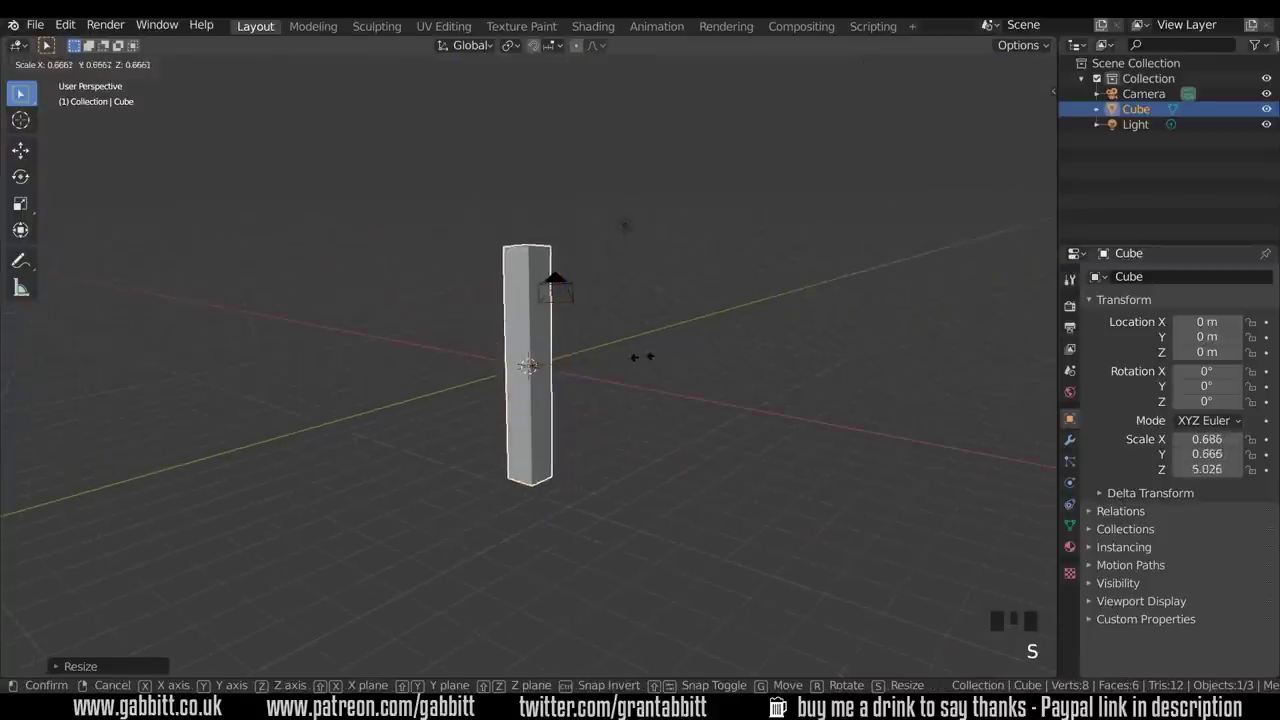
pyautogui.click(558, 375)
# Rescale the post's height so its scale reads 0.183 × 0.183 × 1.940
pyautogui.moveTo(560, 382); pyautogui.dragTo(576, 407, button='middle')
pyautogui.scroll(1, 574, 412)
pyautogui.scroll(9, 573, 410)
pyautogui.press('s')
pyautogui.press('z')
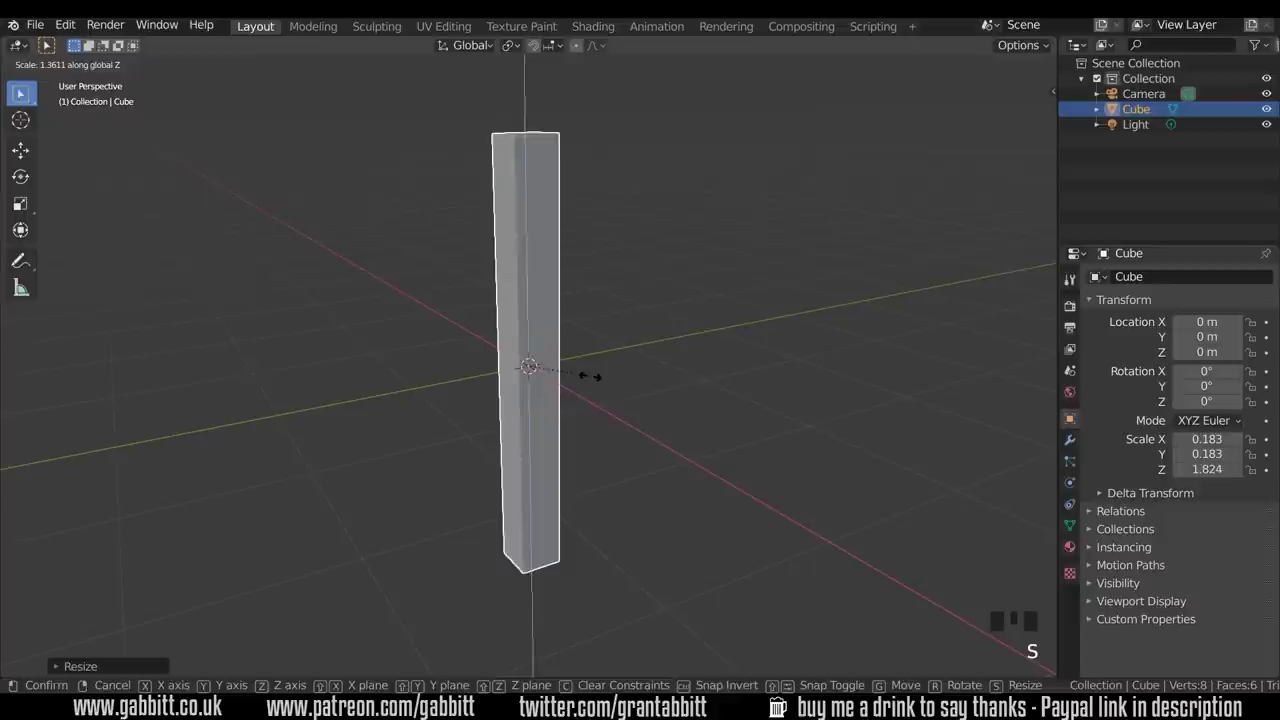
pyautogui.middleClick(595, 401)
pyautogui.click(610, 404)
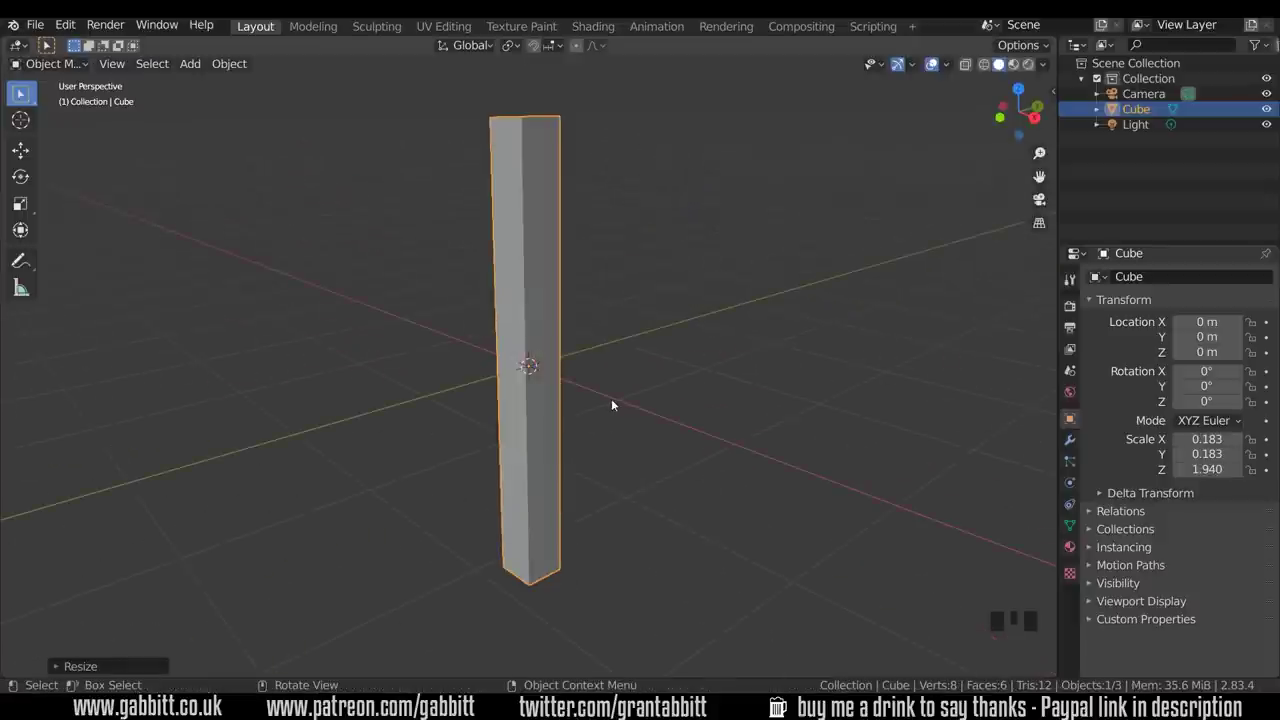
# Show the sidebar's Item tab and apply the post's scale, keeping dimensions 0.366 × 0.366 × 3.88 m
pyautogui.press('n')
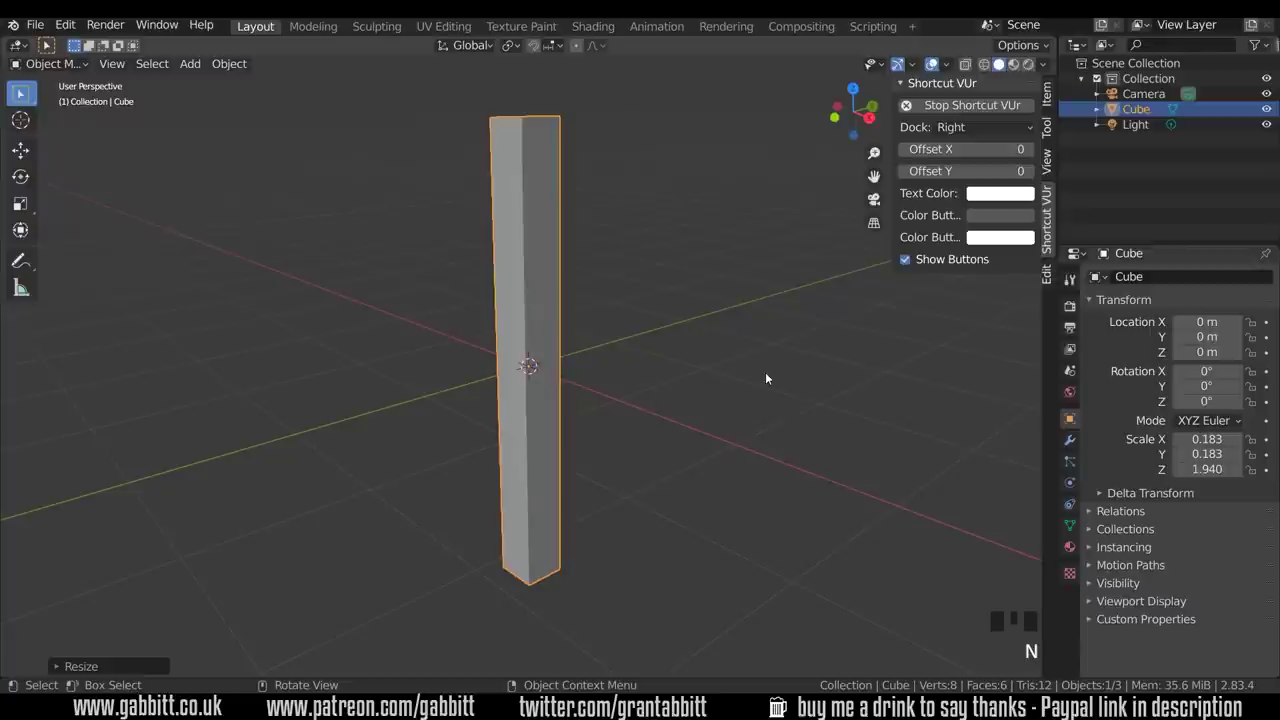
pyautogui.click(1047, 94)
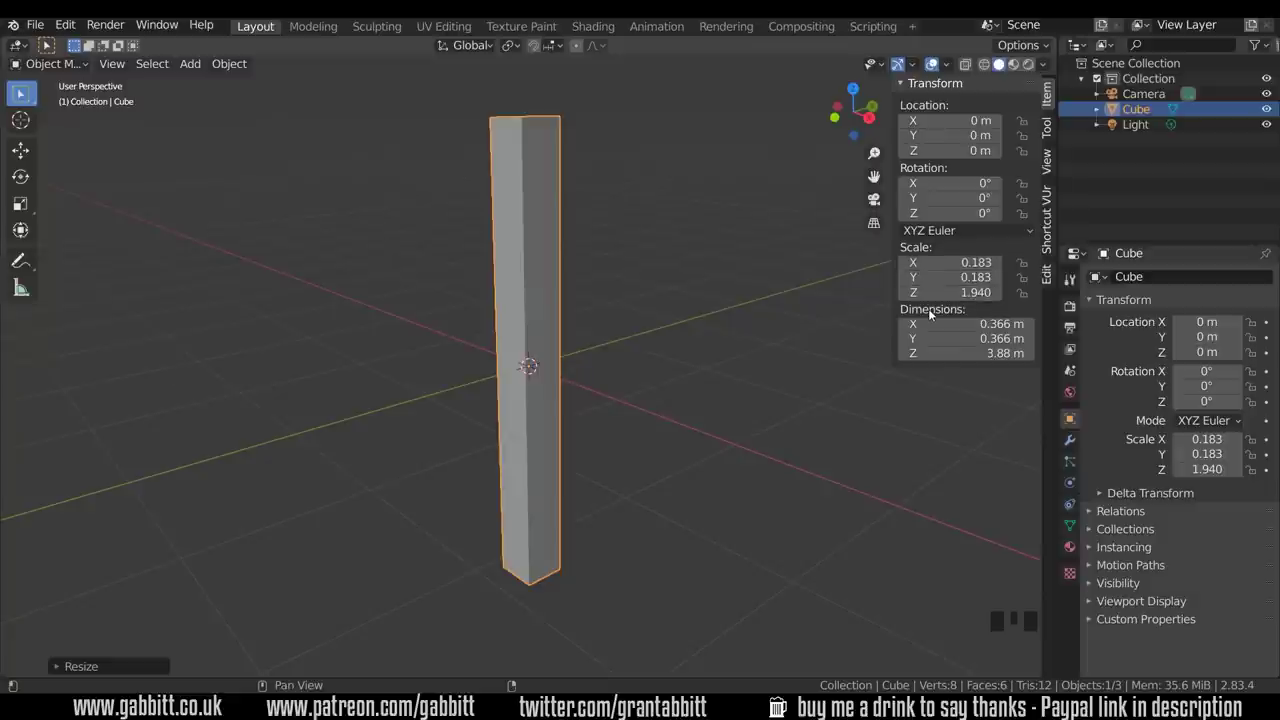
pyautogui.hotkey('ctrl', 'a')
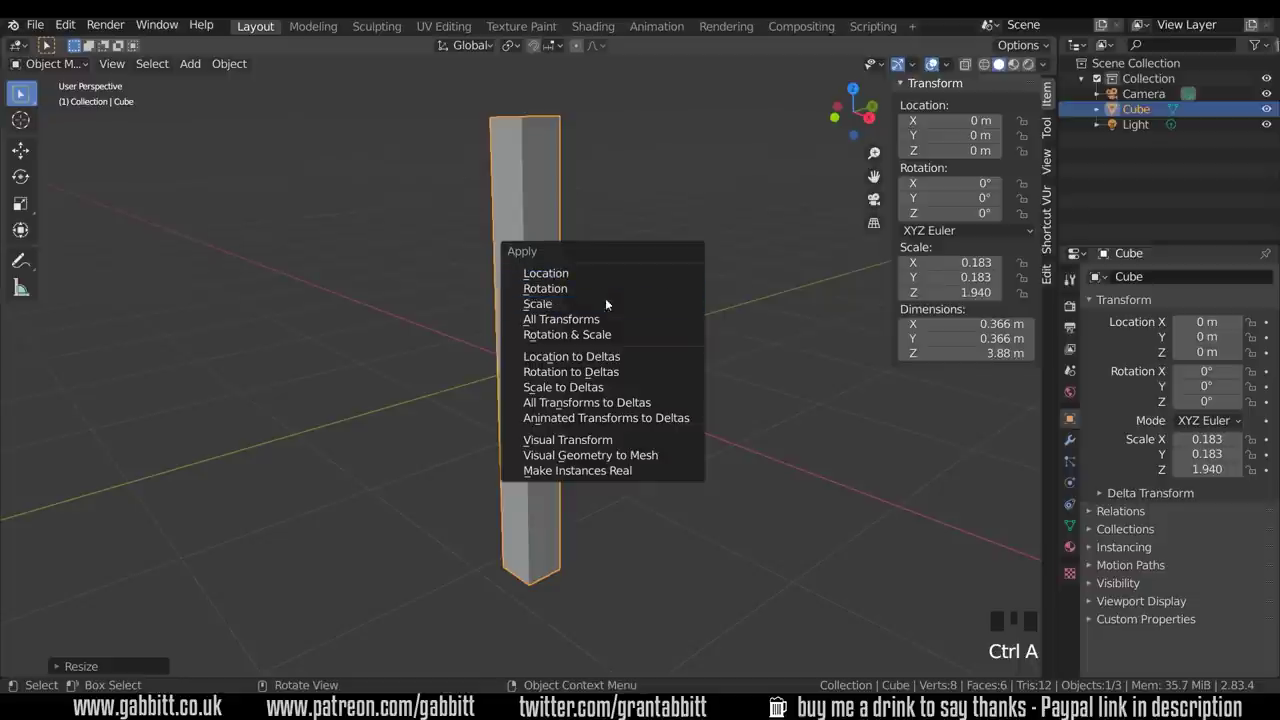
pyautogui.click(540, 305)
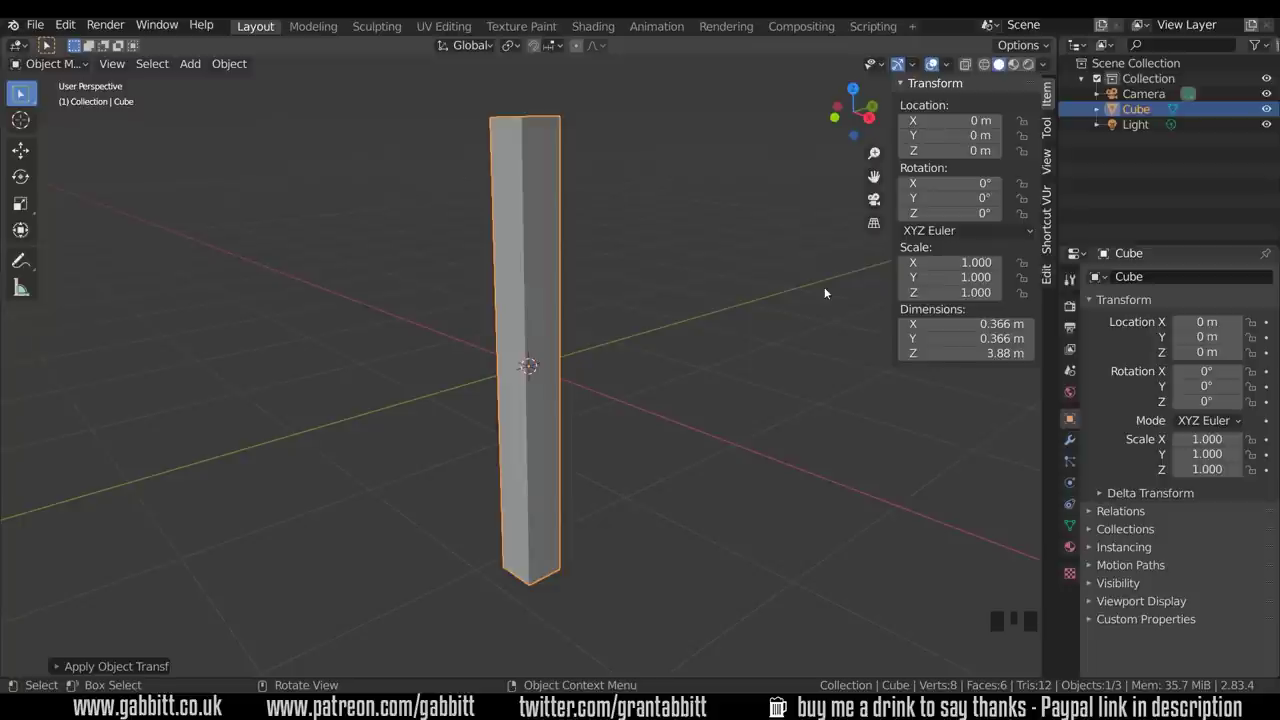
# Add a Bevel modifier to the post with Segments left at 1
pyautogui.click(1073, 444)
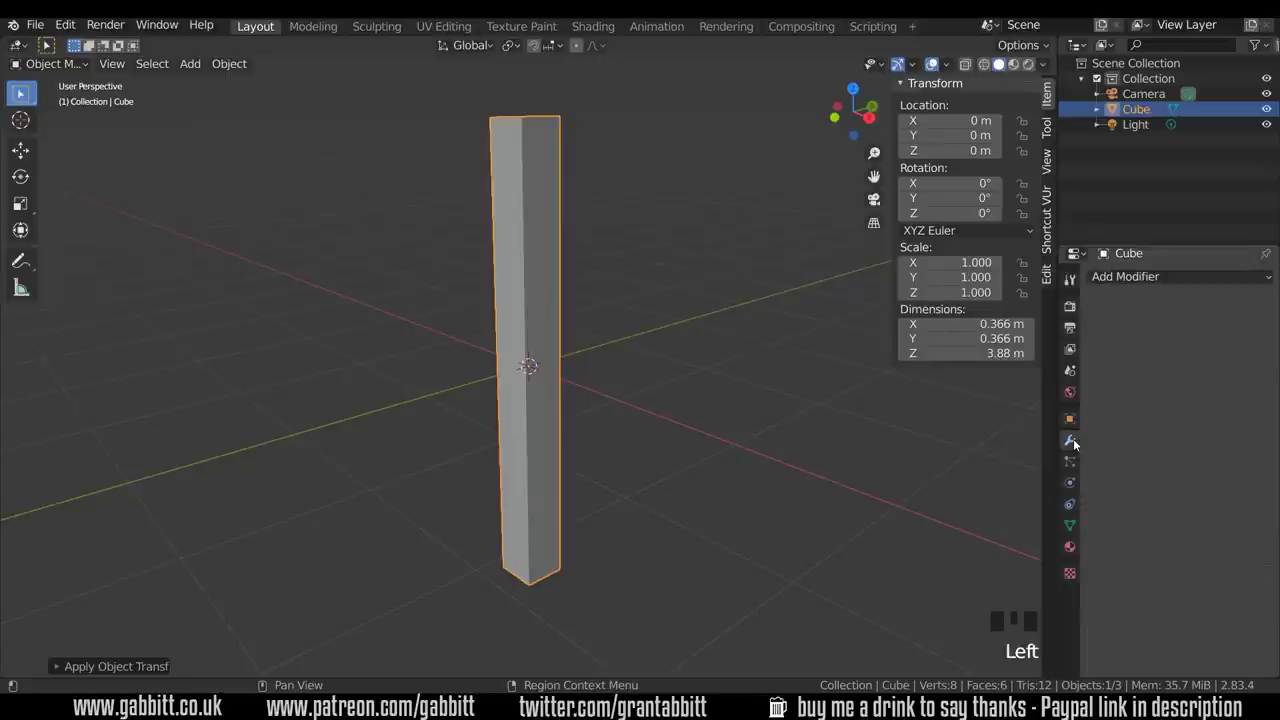
pyautogui.click(1153, 286)
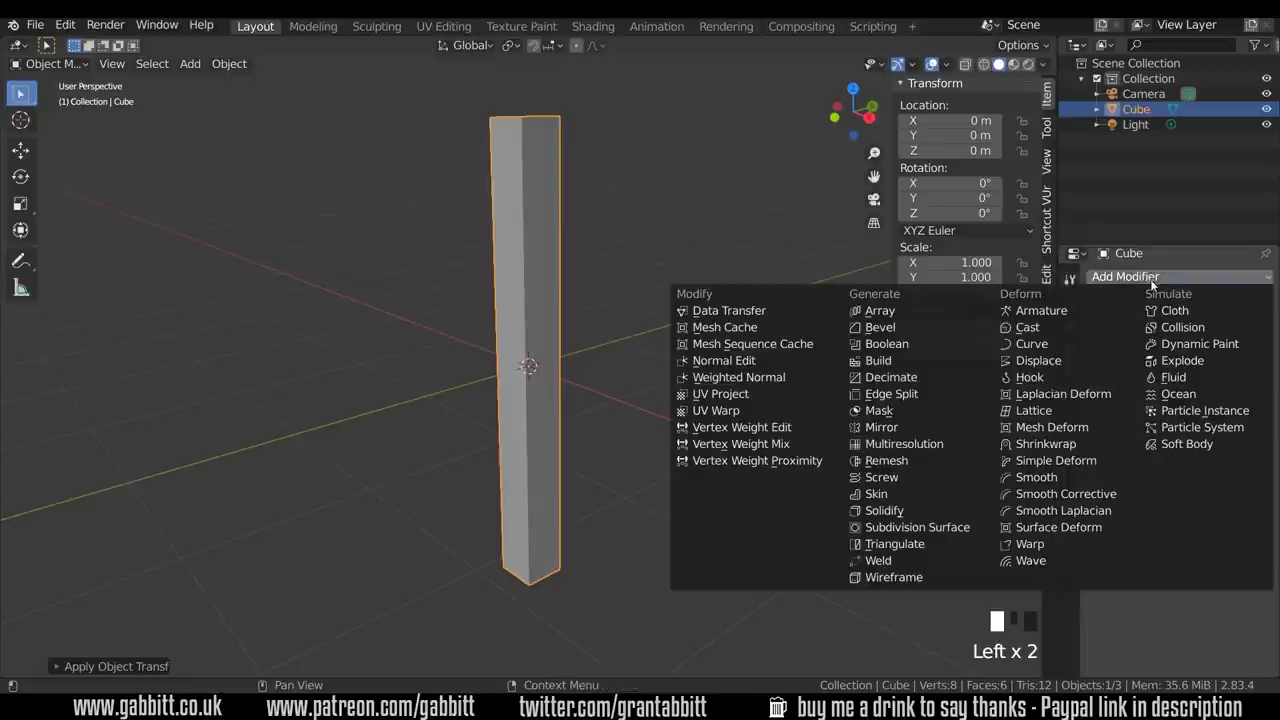
pyautogui.click(898, 328)
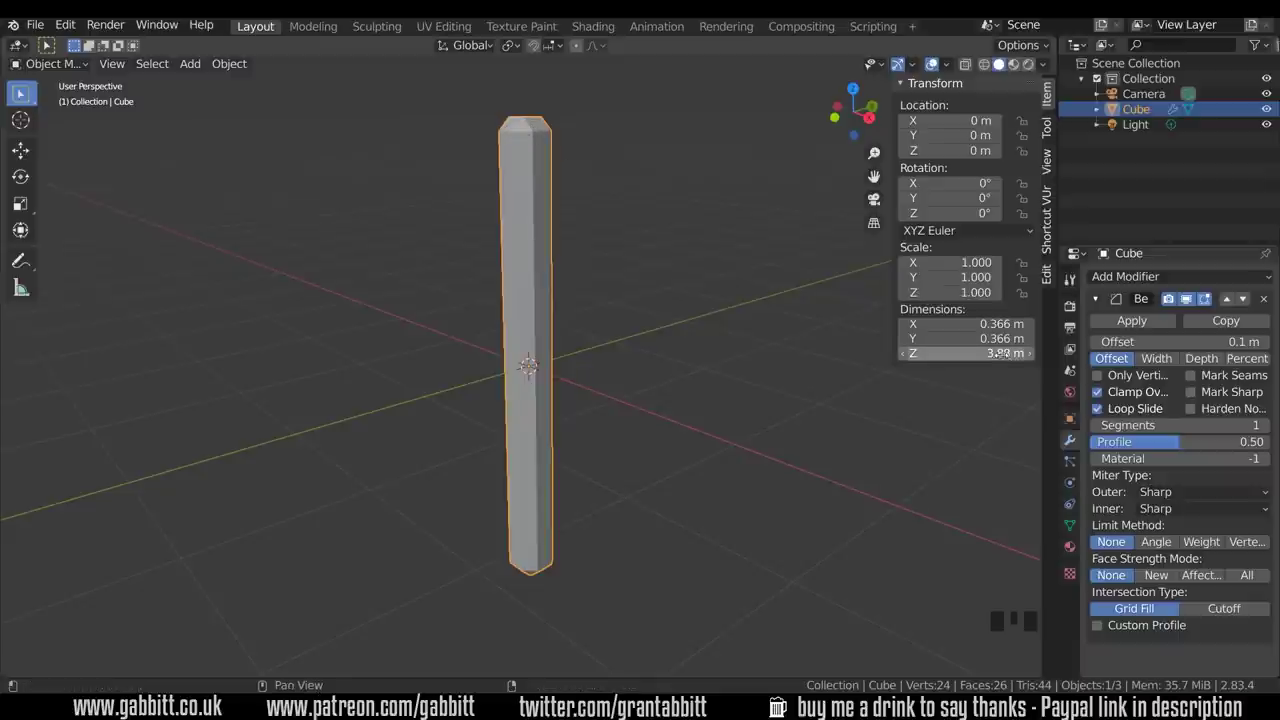
pyautogui.click(1263, 426)
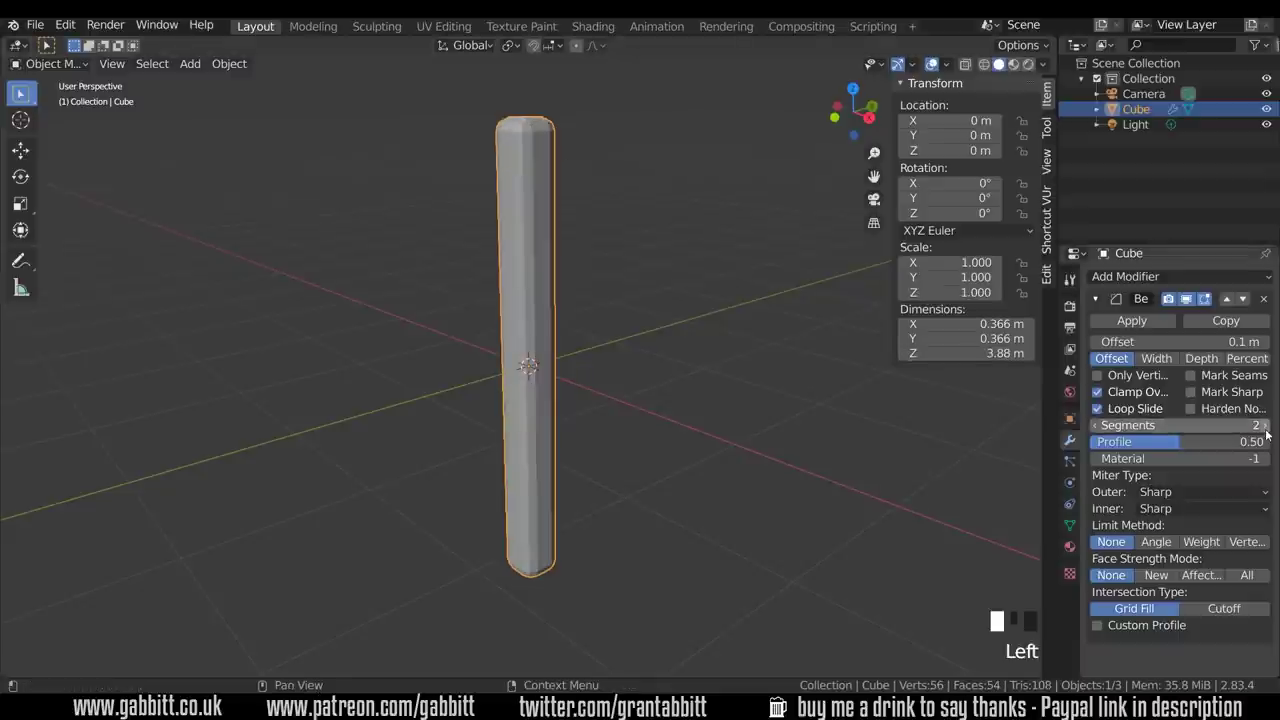
pyautogui.click(1264, 426)
pyautogui.click(1095, 426)
pyautogui.click(1095, 426)
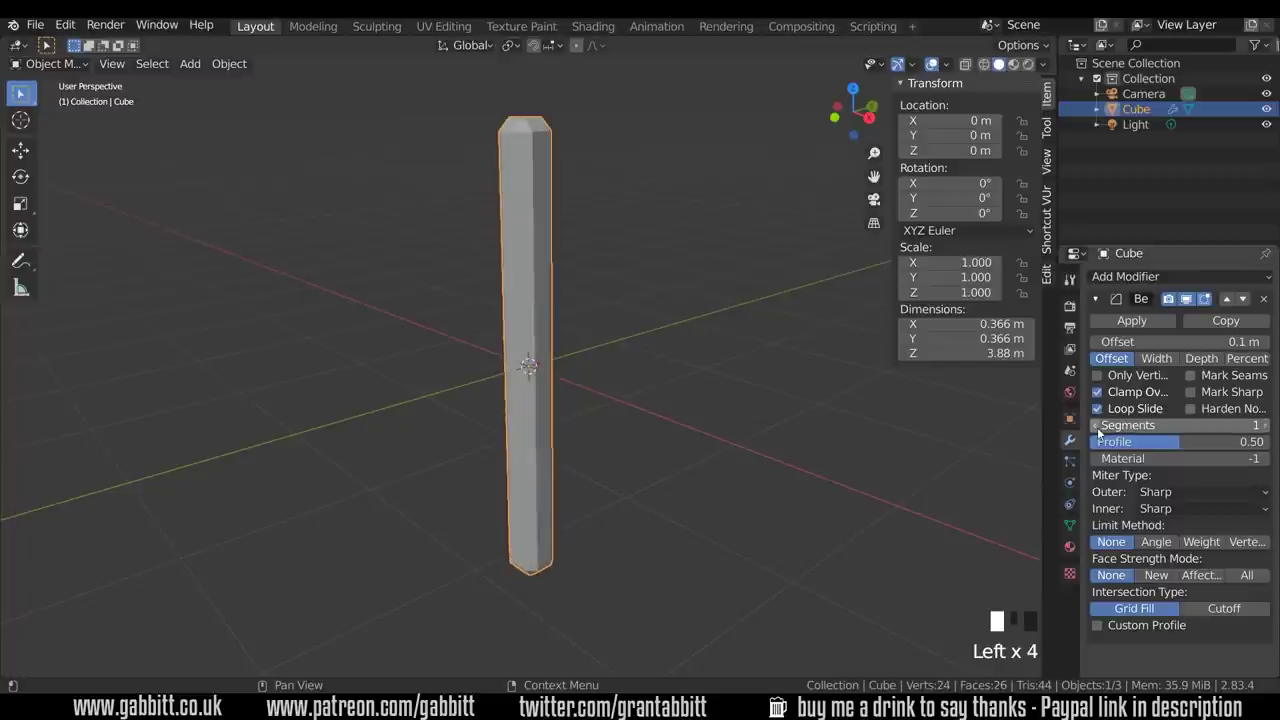
# Lower the bevel offset to 0.03 m for a narrow chamfer
pyautogui.click(1098, 342)
pyautogui.click(1098, 342)
pyautogui.click(1098, 342)
pyautogui.click(1098, 342)
pyautogui.click(1098, 342)
pyautogui.click(1098, 342)
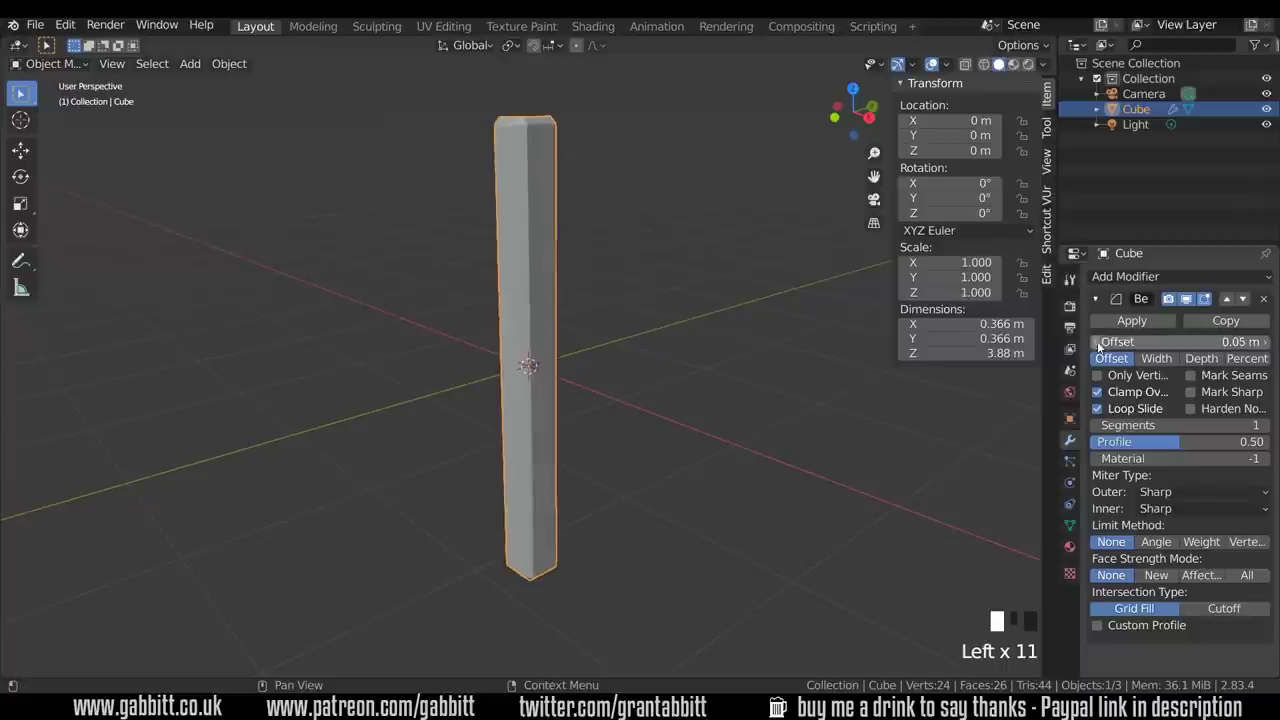
pyautogui.click(1098, 342)
pyautogui.click(1098, 342)
pyautogui.click(1098, 342)
pyautogui.moveTo(575, 340); pyautogui.dragTo(622, 309, button='middle')
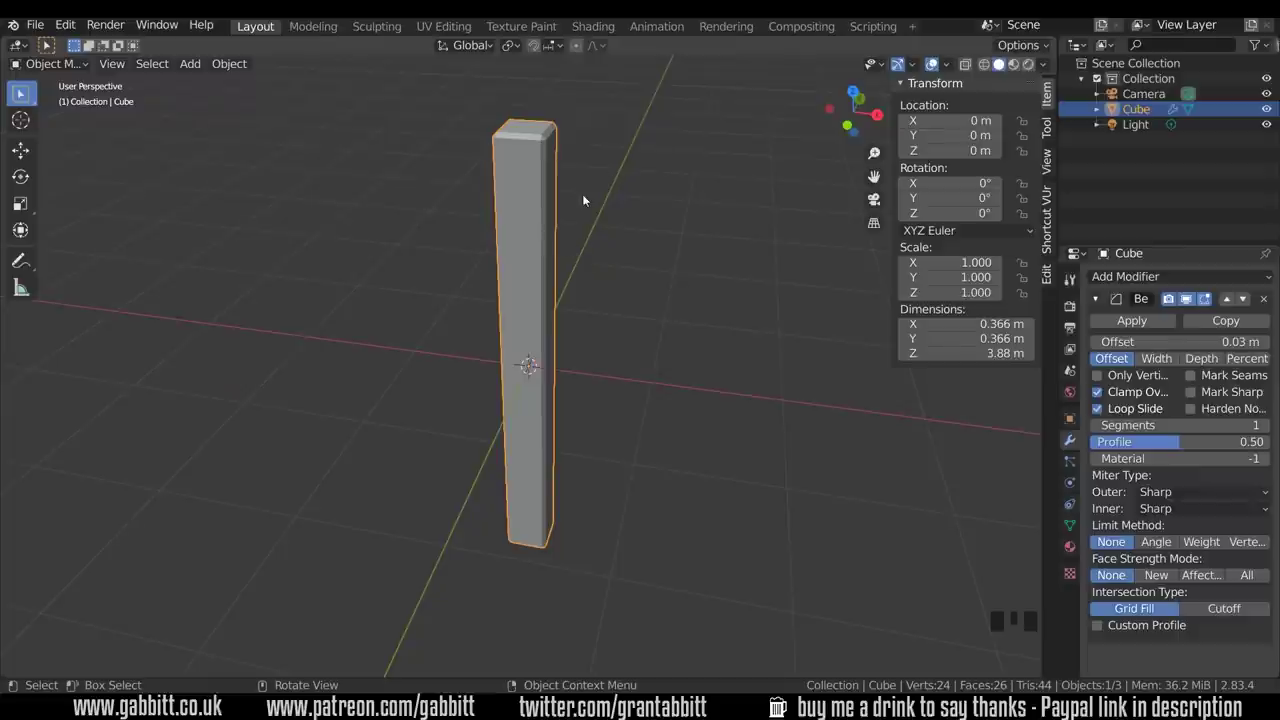
# In Edit Mode, add two edge loop cuts across the post
pyautogui.press('Tab')
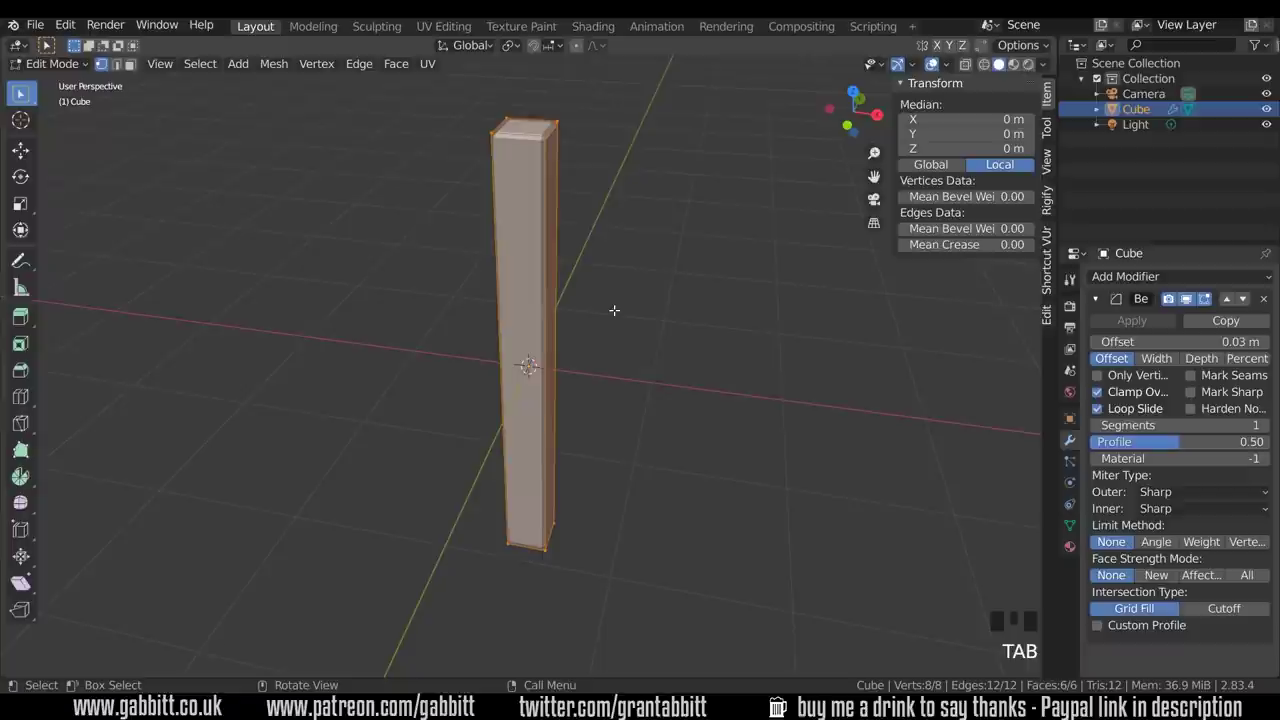
pyautogui.scroll(-2, 614, 310)
pyautogui.moveTo(594, 391); pyautogui.dragTo(543, 449, button='middle')
pyautogui.hotkey('ctrl', 'r')
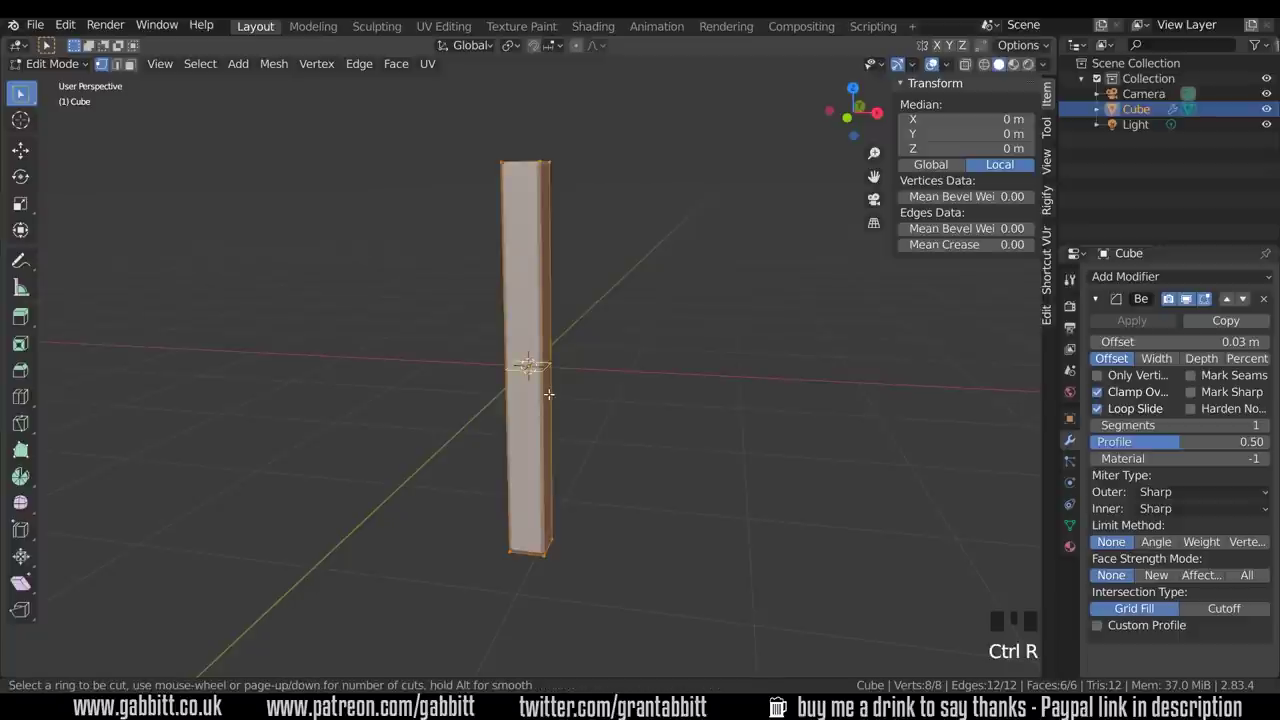
pyautogui.scroll(1, 548, 394)
pyautogui.scroll(-1, 548, 394)
pyautogui.scroll(3, 548, 394)
pyautogui.scroll(-3, 548, 394)
pyautogui.scroll(1, 548, 394)
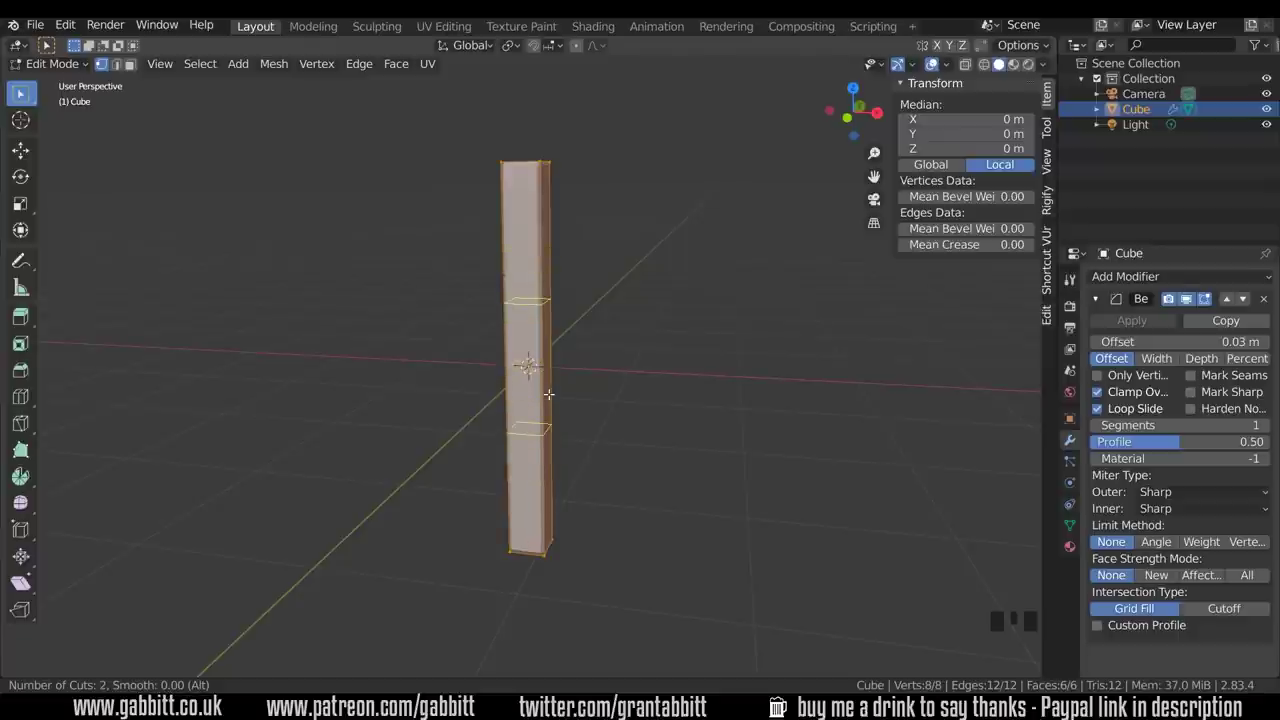
pyautogui.click(548, 394)
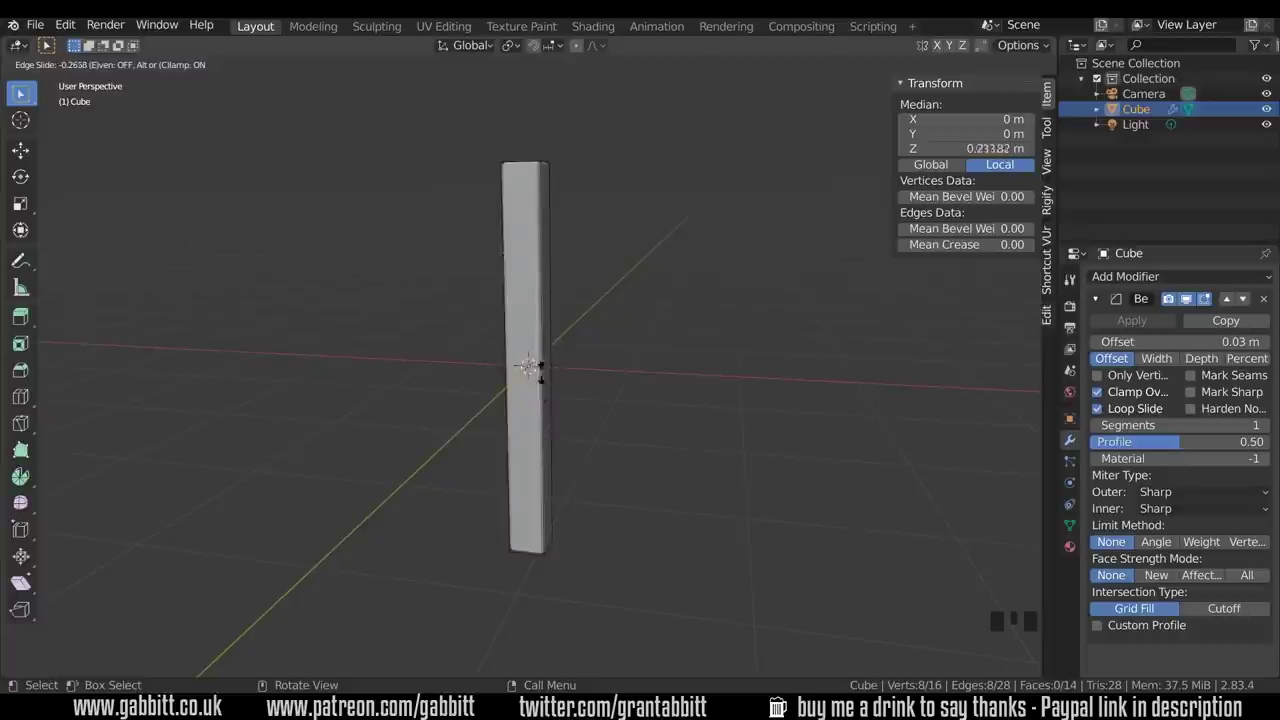
pyautogui.rightClick(553, 372)
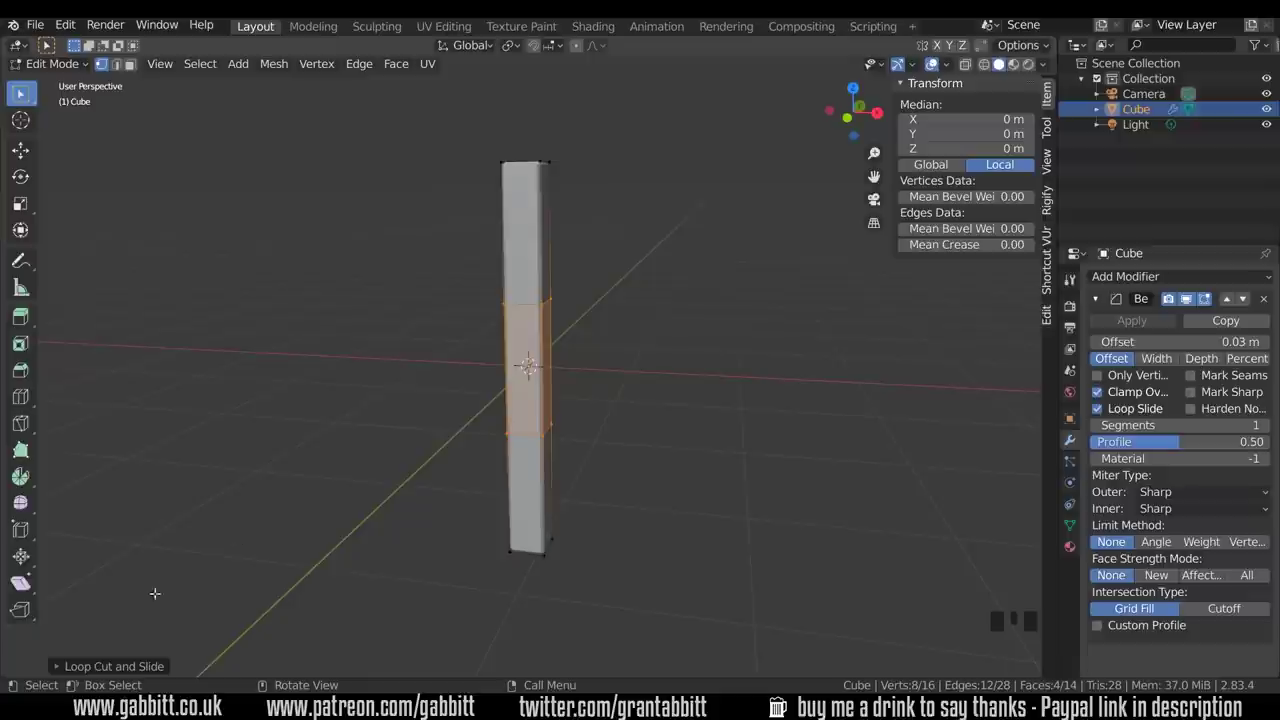
# Keep the loop cut at 2 cuts and slide them to factor -0.171
pyautogui.click(58, 666)
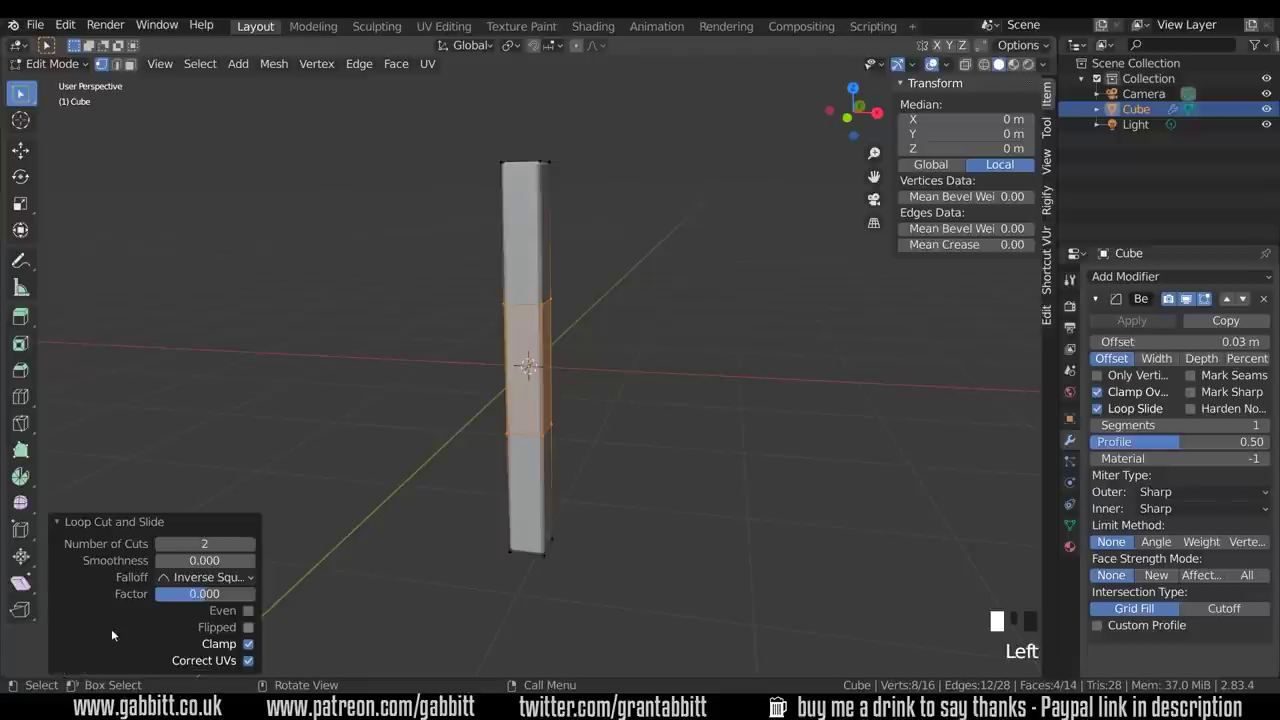
pyautogui.moveTo(204, 543); pyautogui.dragTo(214, 543)
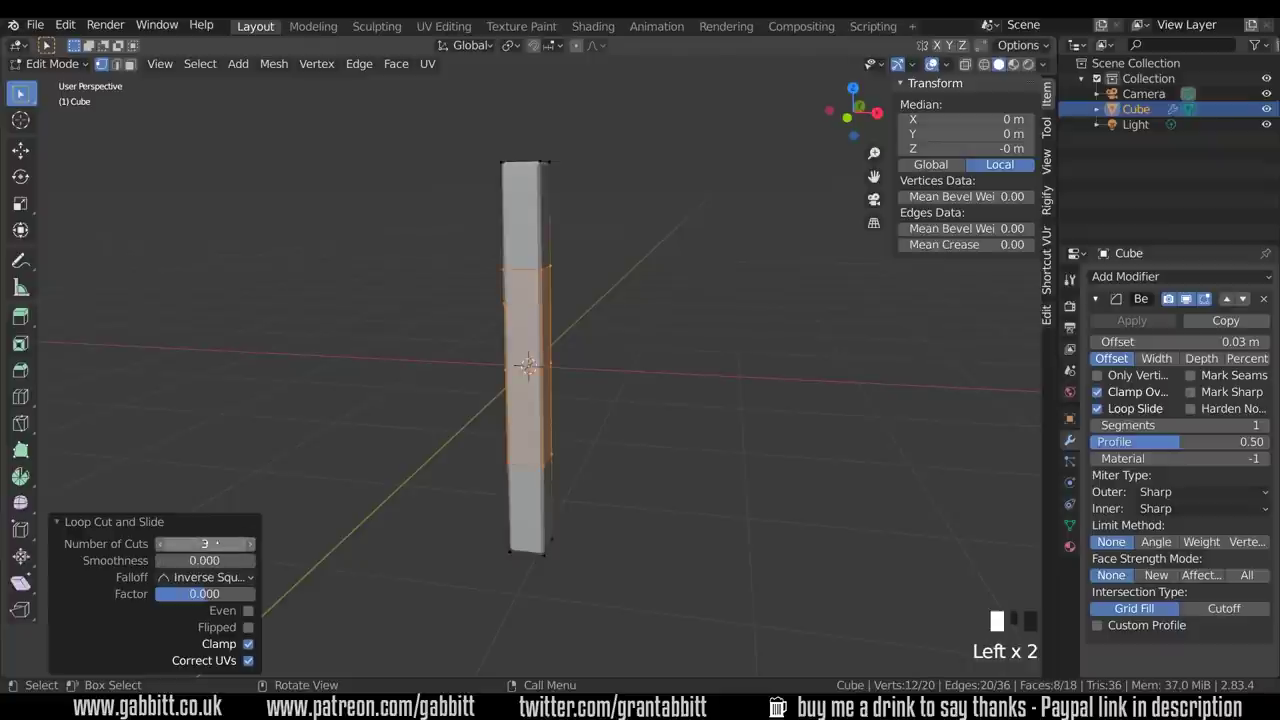
pyautogui.click(161, 543)
pyautogui.moveTo(204, 594)
pyautogui.mouseDown()
pyautogui.moveTo(186, 594)
pyautogui.moveTo(200, 594)
pyautogui.mouseUp()
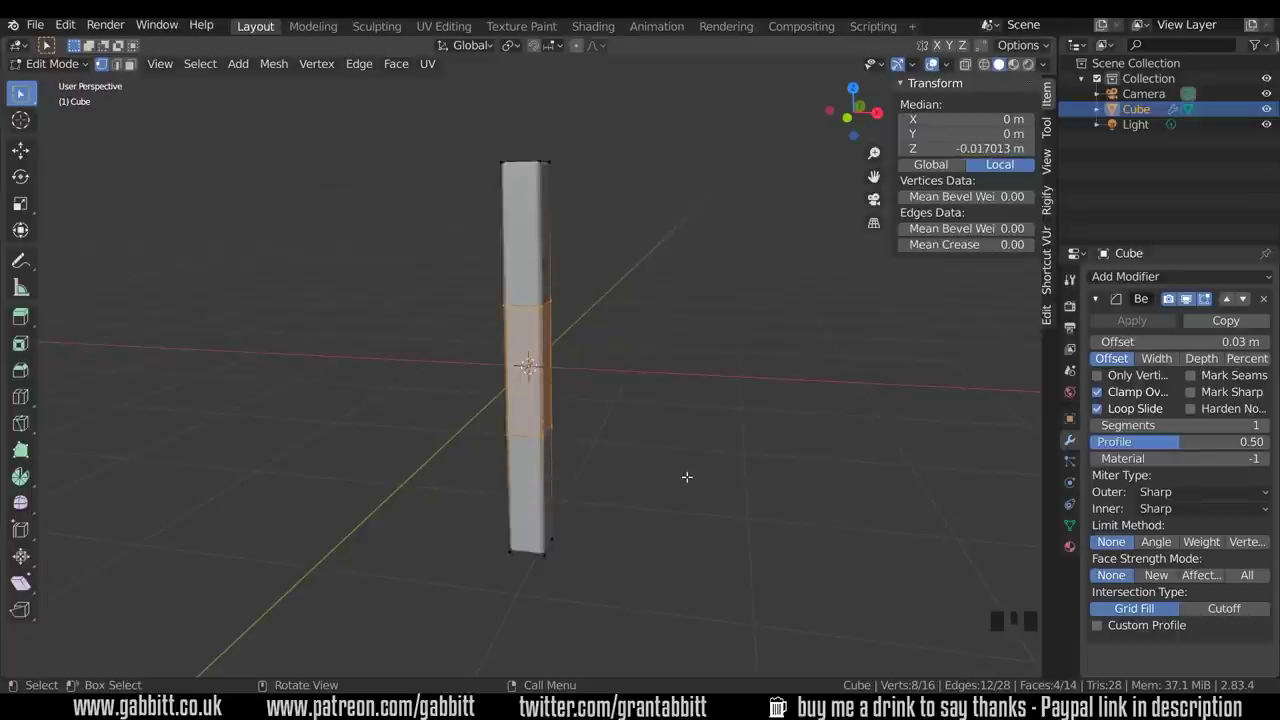
# Rotate the middle loops about -1.05° for a subtle kink, then return to Object Mode
pyautogui.press('r')
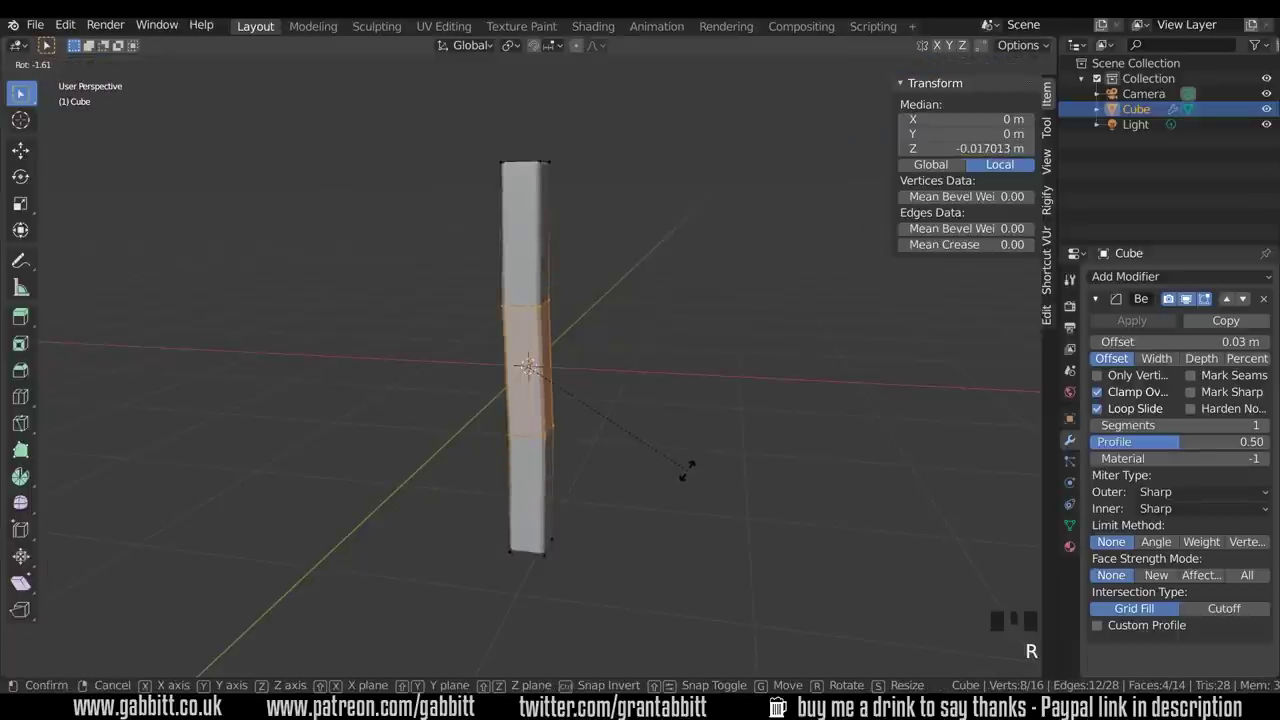
pyautogui.click(686, 470)
pyautogui.moveTo(686, 470); pyautogui.dragTo(589, 480, button='middle')
pyautogui.press('r')
pyautogui.click(654, 473)
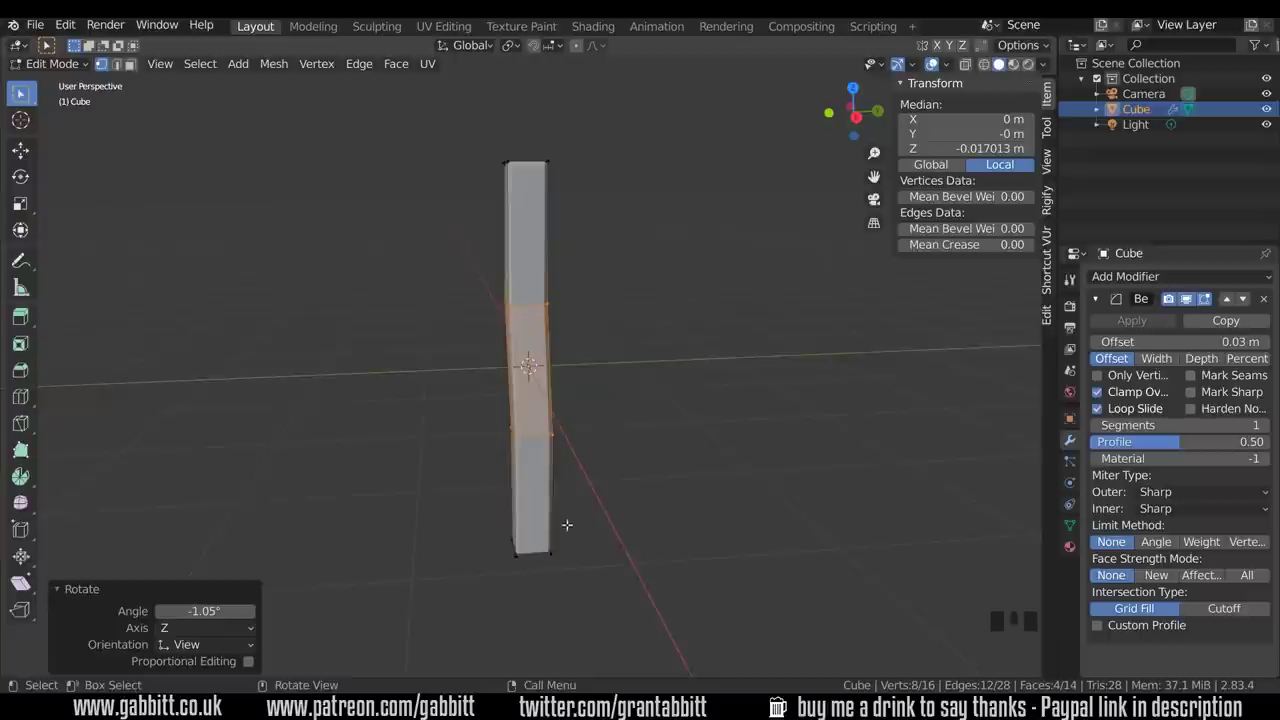
pyautogui.moveTo(595, 541); pyautogui.dragTo(690, 509, button='middle')
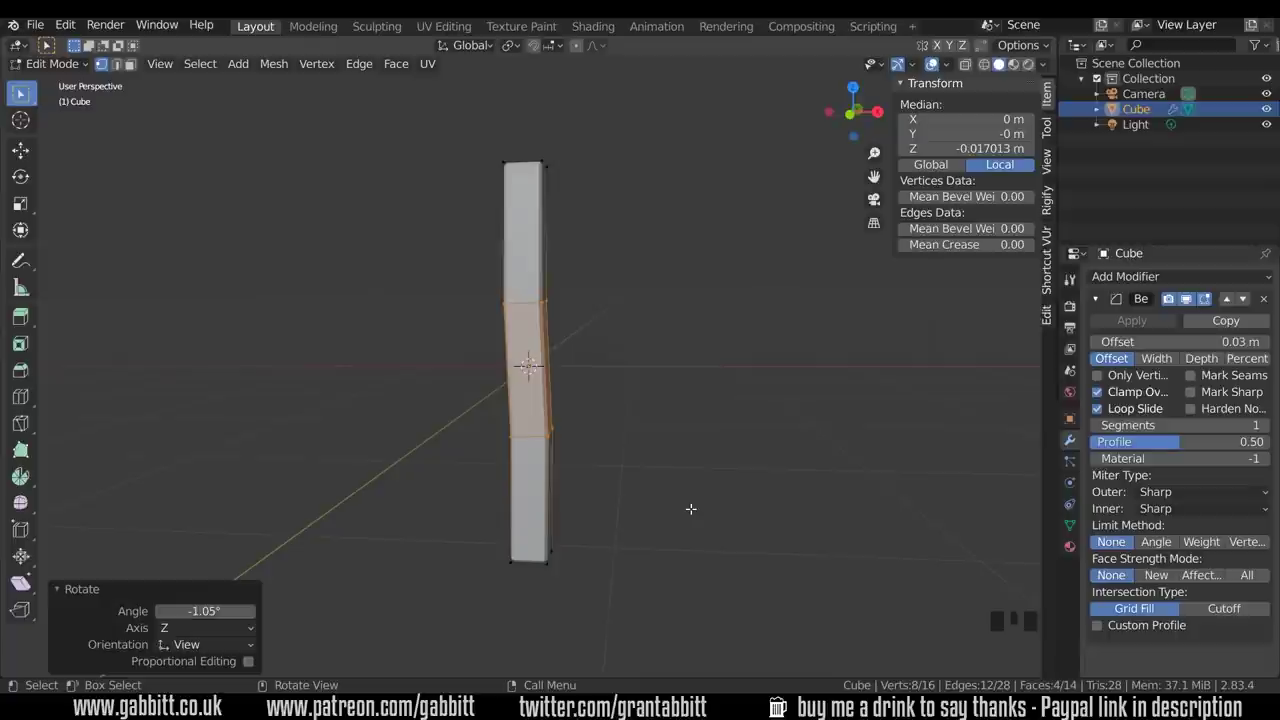
pyautogui.press('Tab')
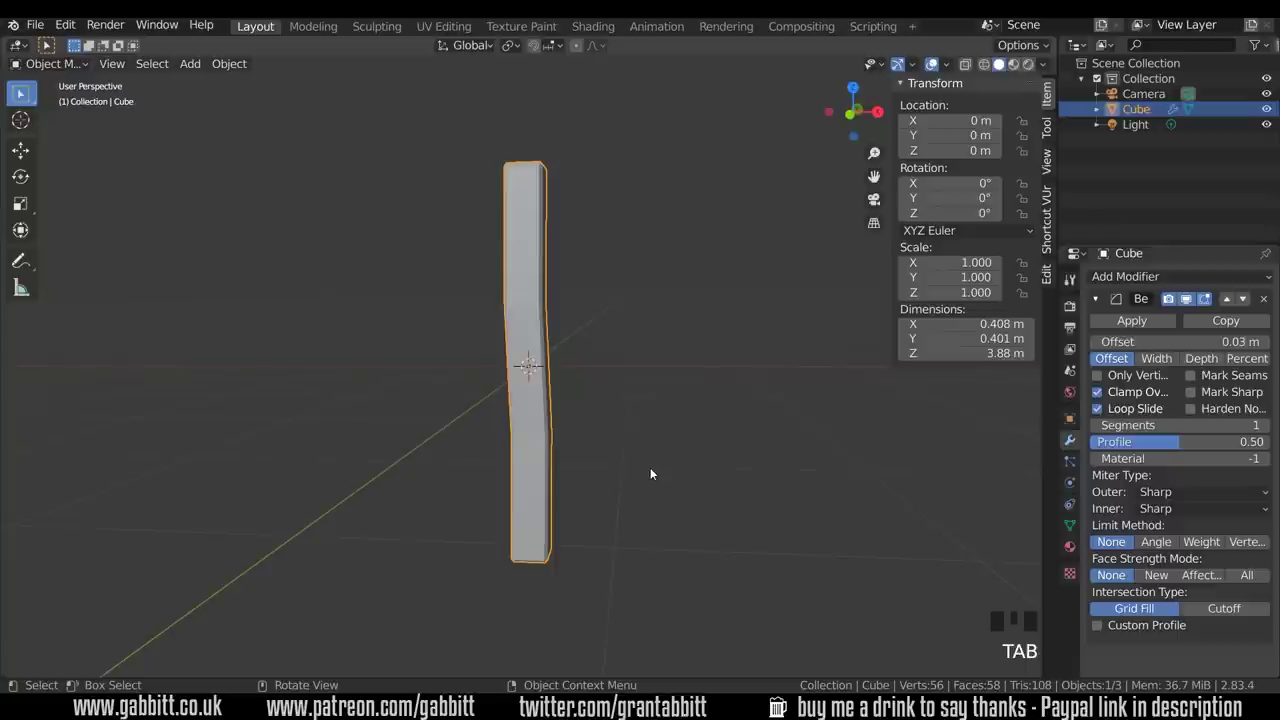
# Switch to front orthographic view, try scaling the beam to 0.629, then undo it
pyautogui.moveTo(642, 482)
pyautogui.mouseDown(button='middle')
pyautogui.moveTo(608, 486)
pyautogui.moveTo(737, 483)
pyautogui.moveTo(636, 487)
pyautogui.mouseUp(button='middle')
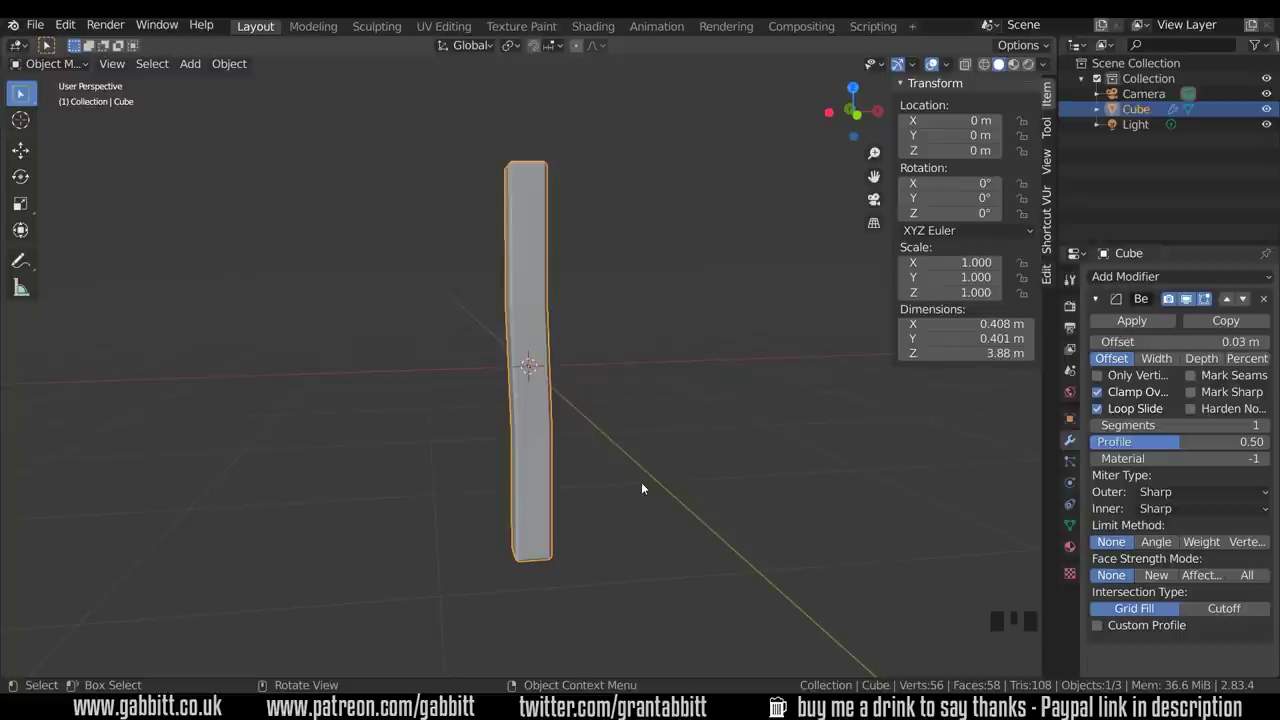
pyautogui.press('KP_1')
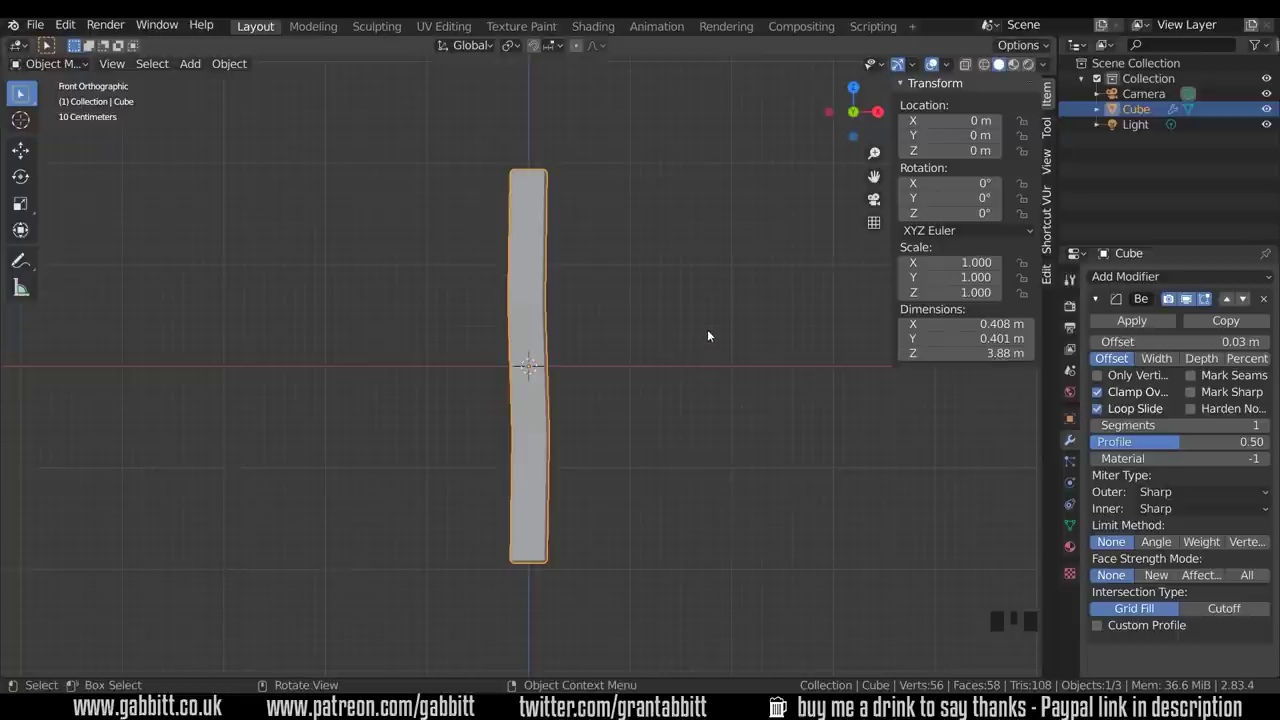
pyautogui.press('s')
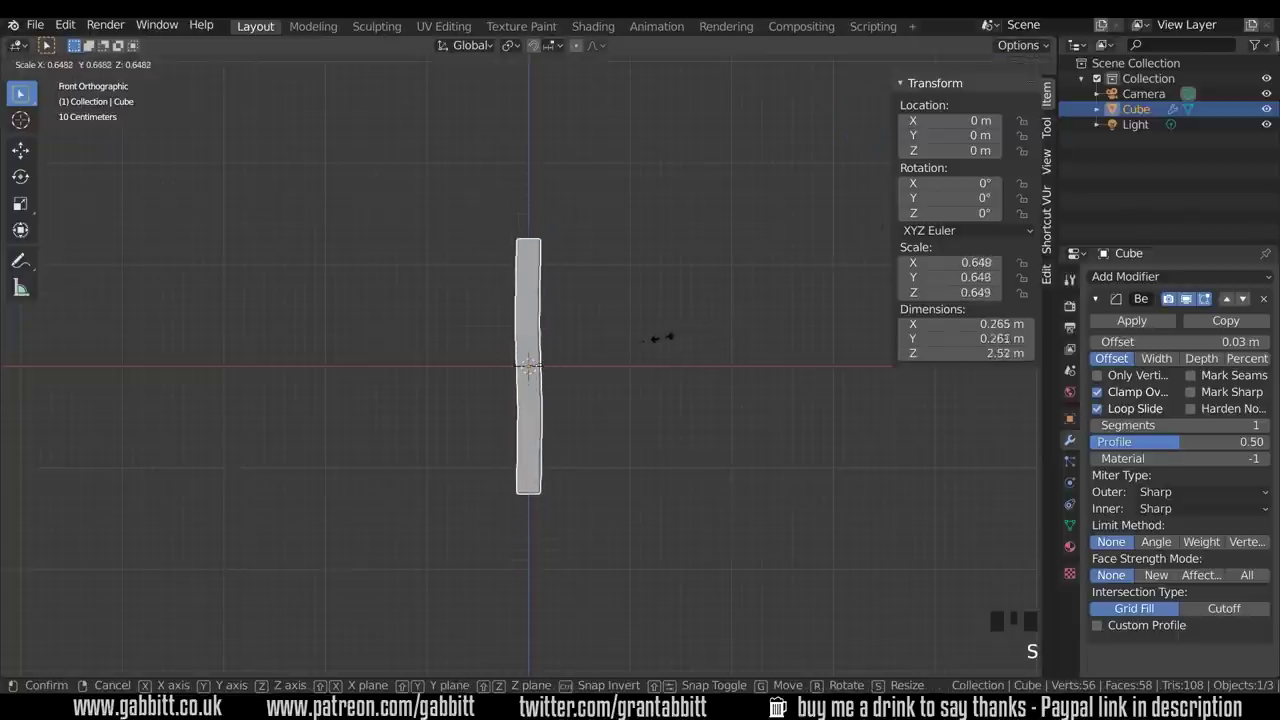
pyautogui.click(655, 341)
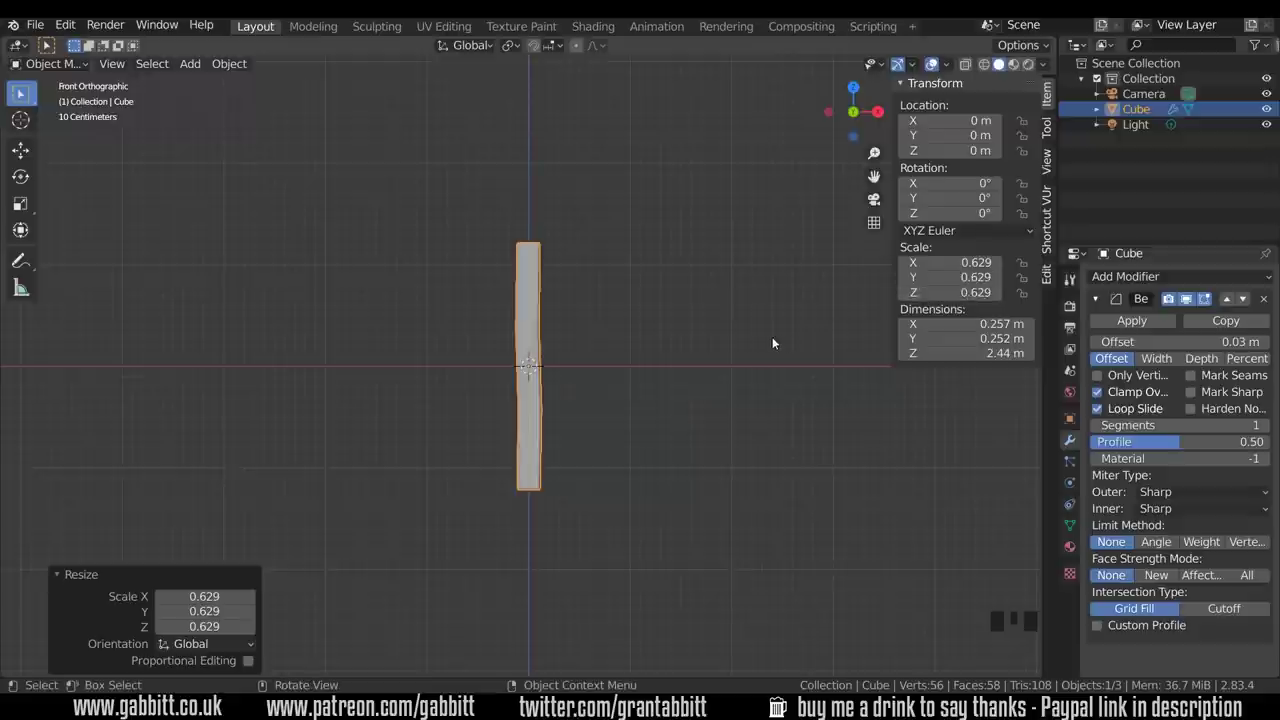
pyautogui.hotkey('ctrl', 'z')
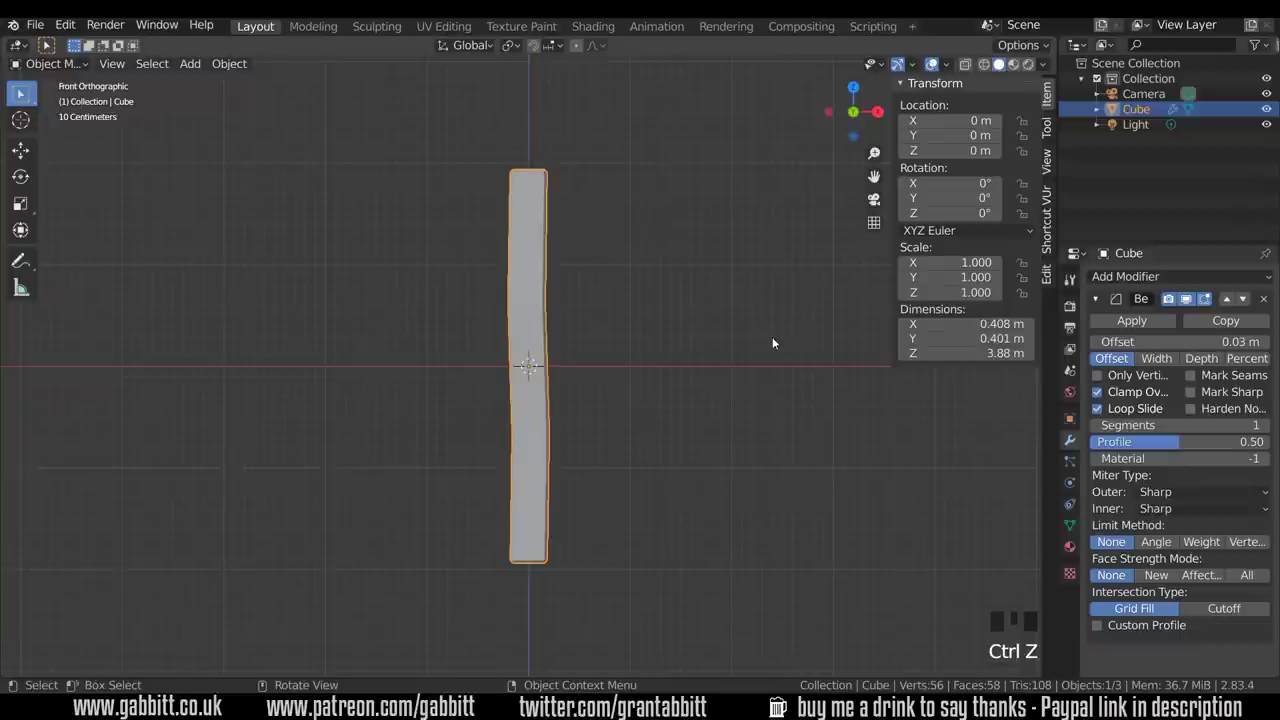
# Scale the whole mesh by 0.505 in Edit Mode, making the beam 1.96 m tall
pyautogui.press('Tab')
pyautogui.press('a')
pyautogui.press('s')
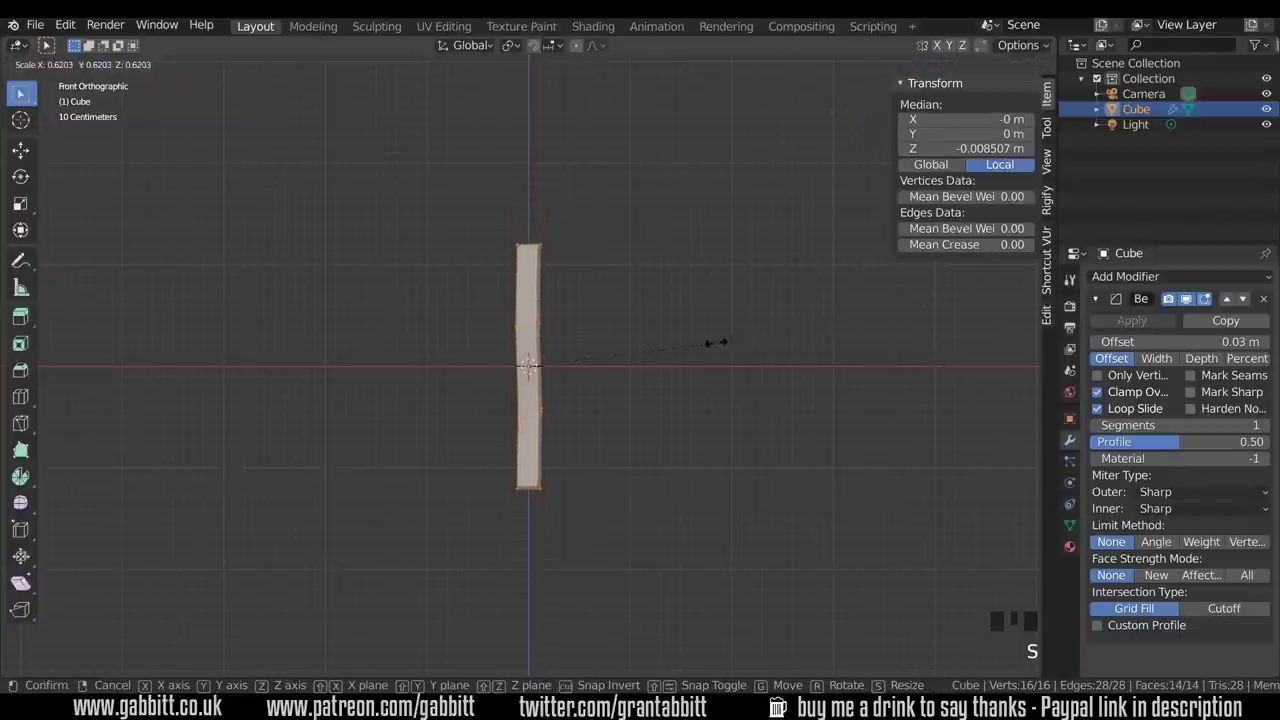
pyautogui.click(678, 348)
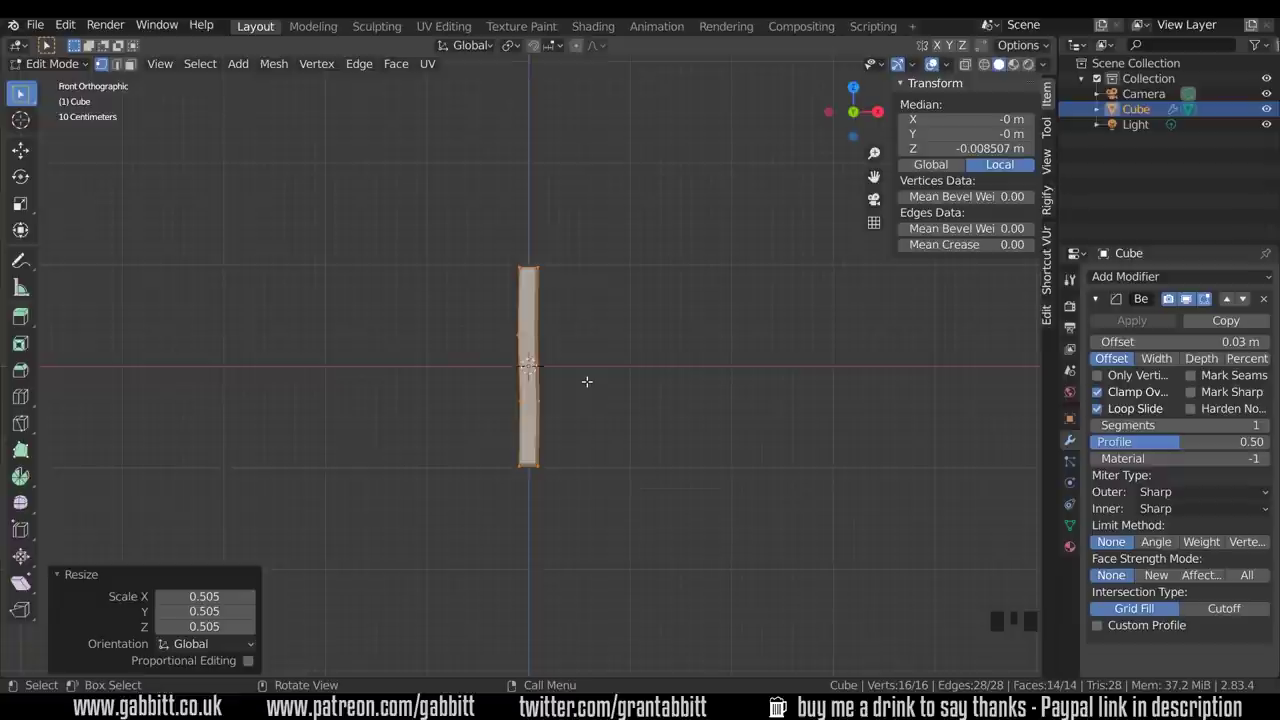
pyautogui.press('Tab')
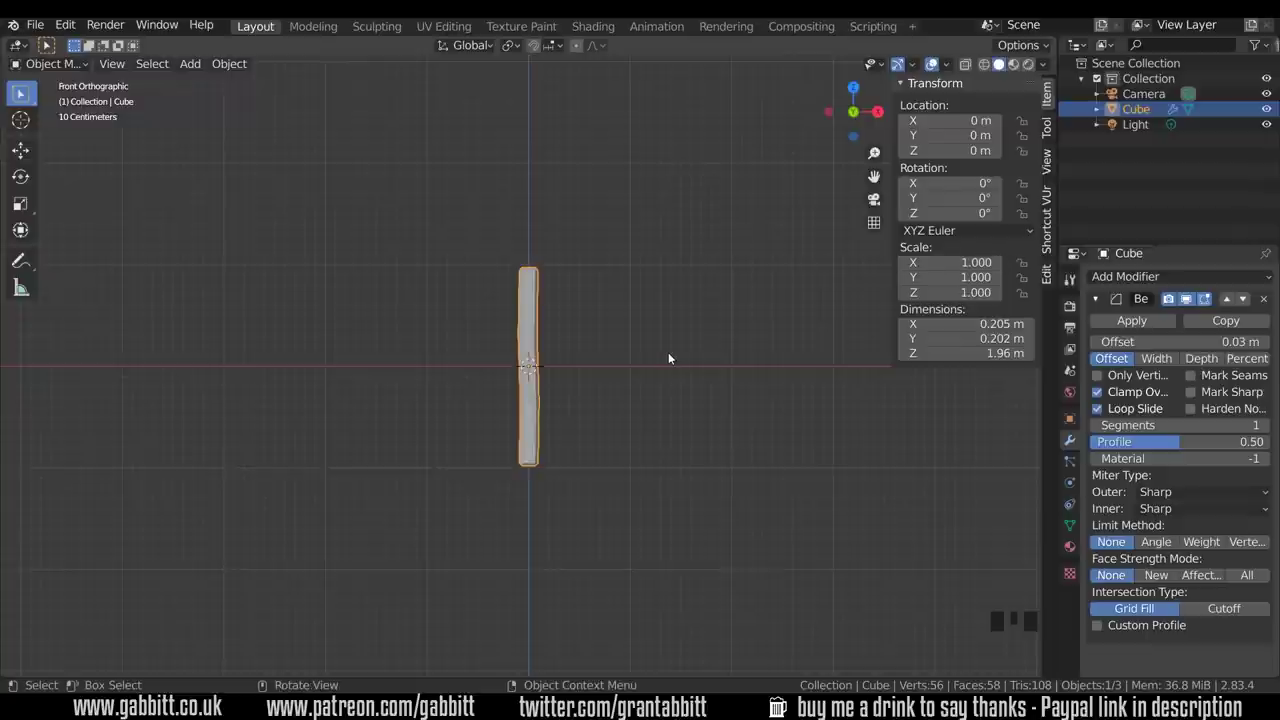
# Apply transforms, move the beam right of centre, and tilt it 23.1° on Y
pyautogui.hotkey('ctrl', 'a')
pyautogui.press('g')
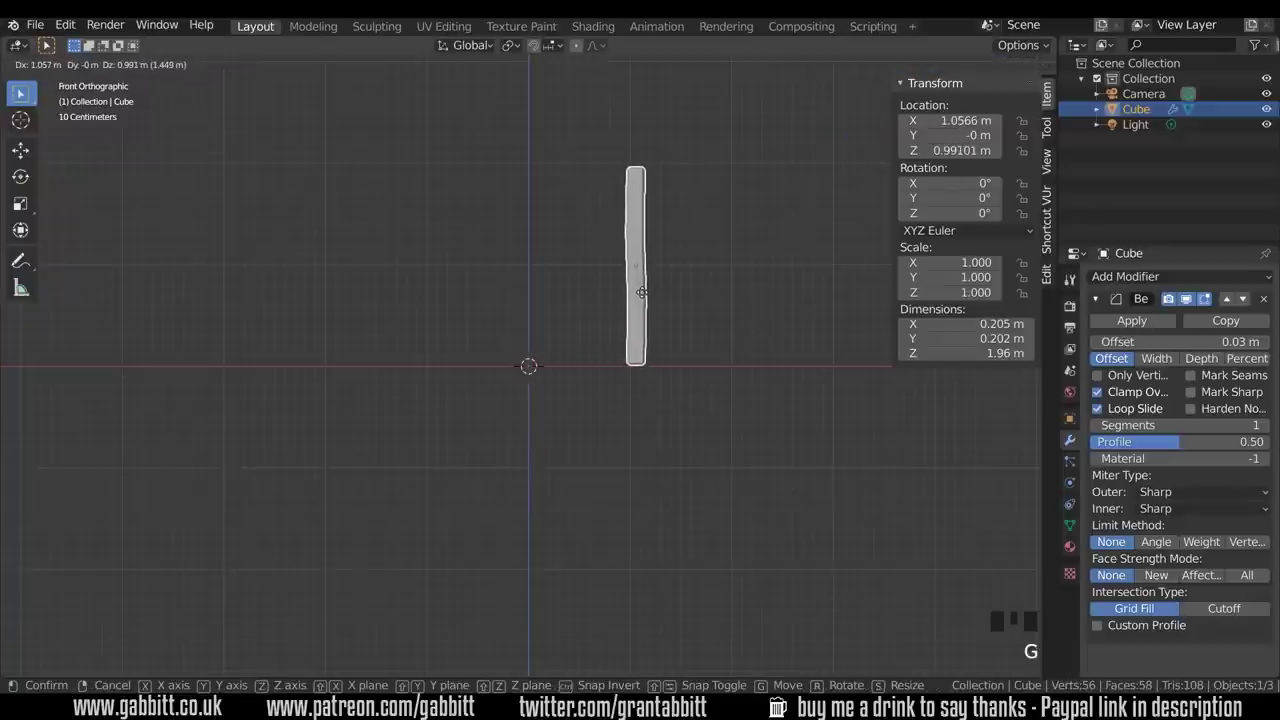
pyautogui.click(640, 292)
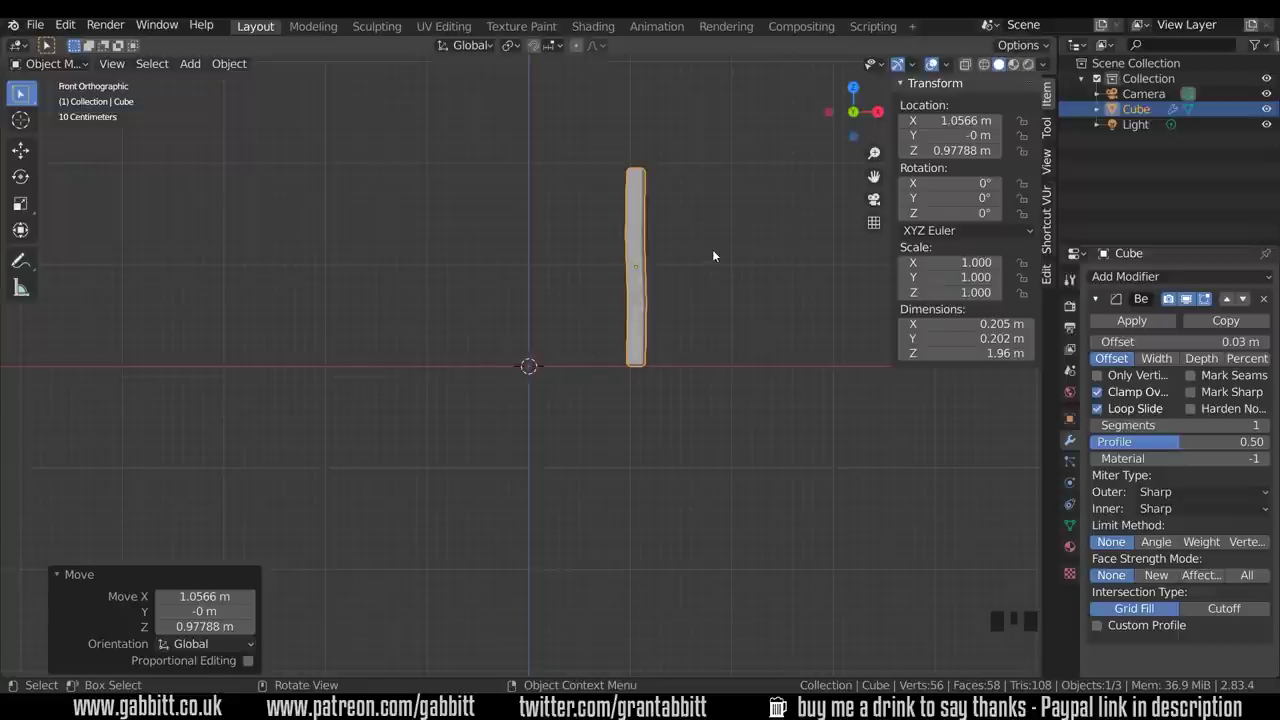
pyautogui.press('r')
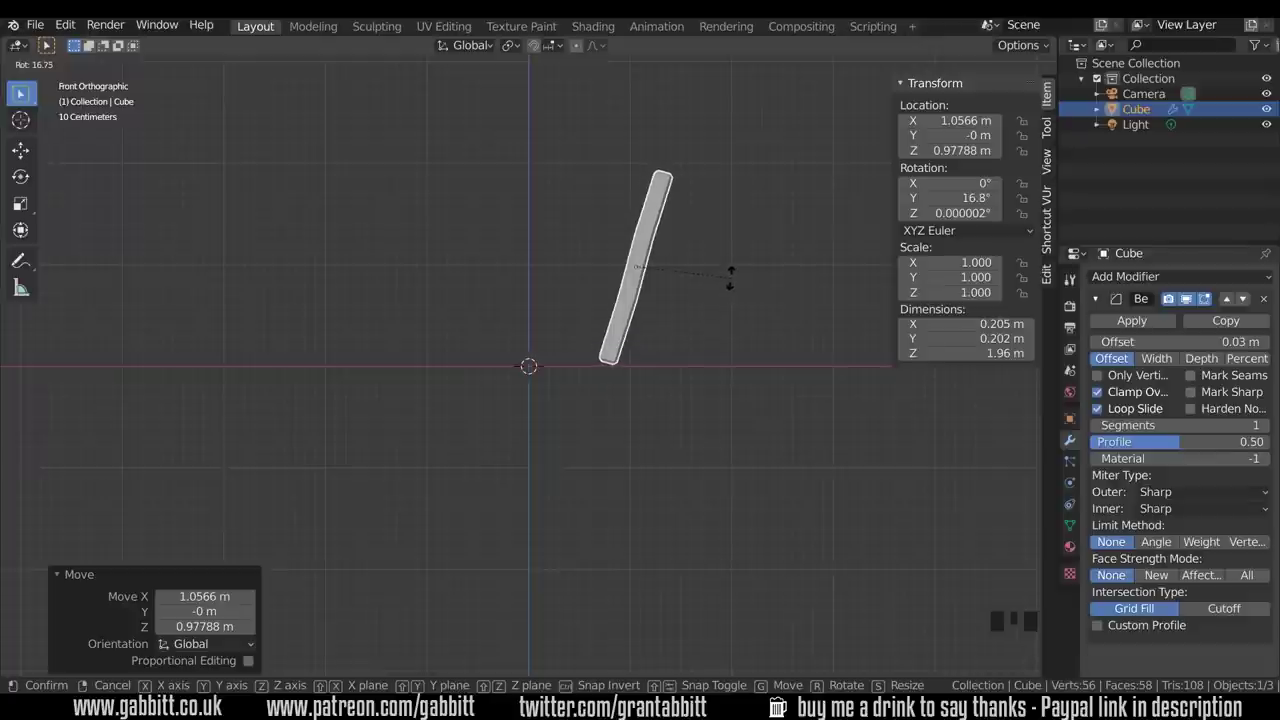
pyautogui.click(729, 288)
# Rest the beam's base on the ground line and duplicate it to the left
pyautogui.press('g')
pyautogui.click(660, 313)
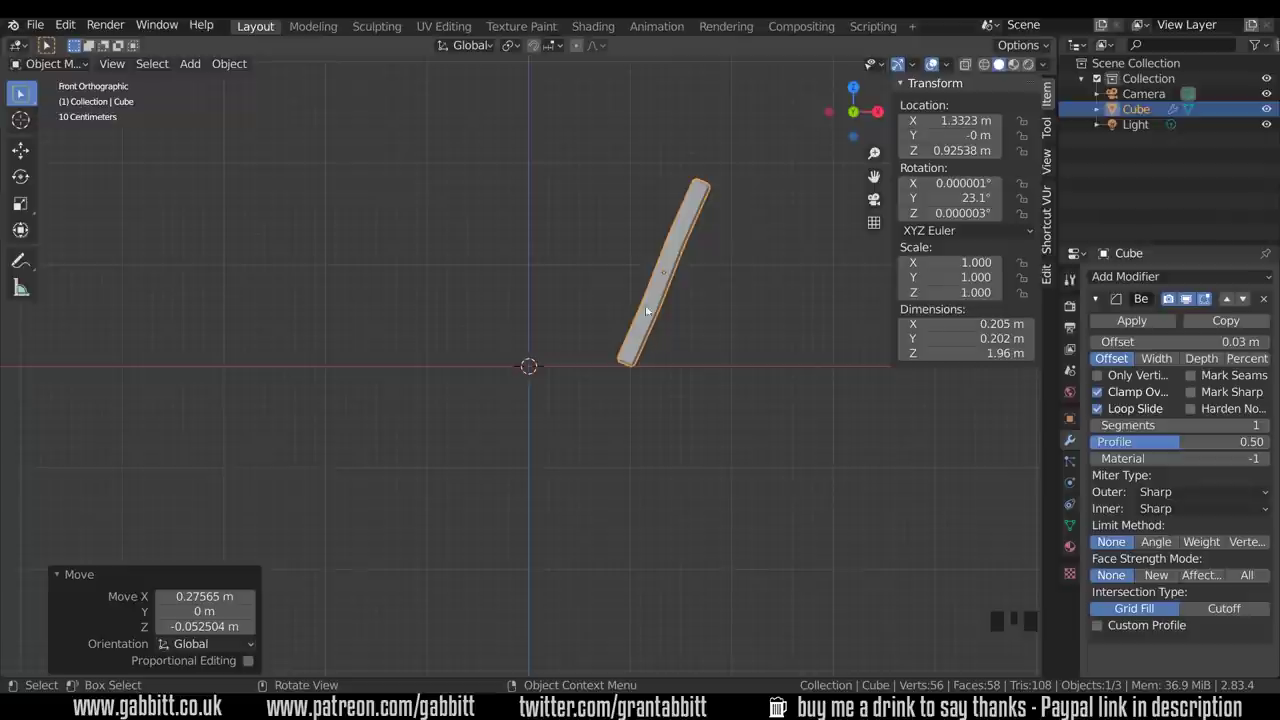
pyautogui.hotkey('shift', 'd')
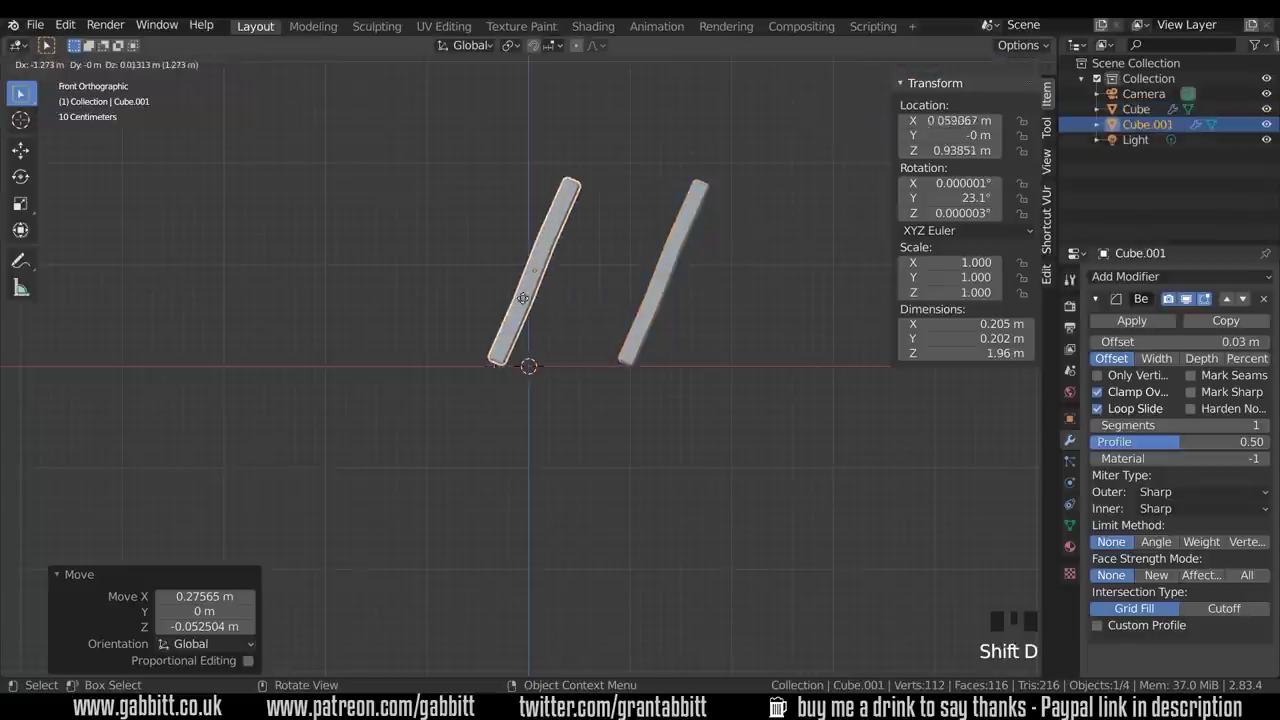
pyautogui.click(465, 298)
# Tilt the copy to -21.2° and settle it left of centre, mirroring the original
pyautogui.press('r')
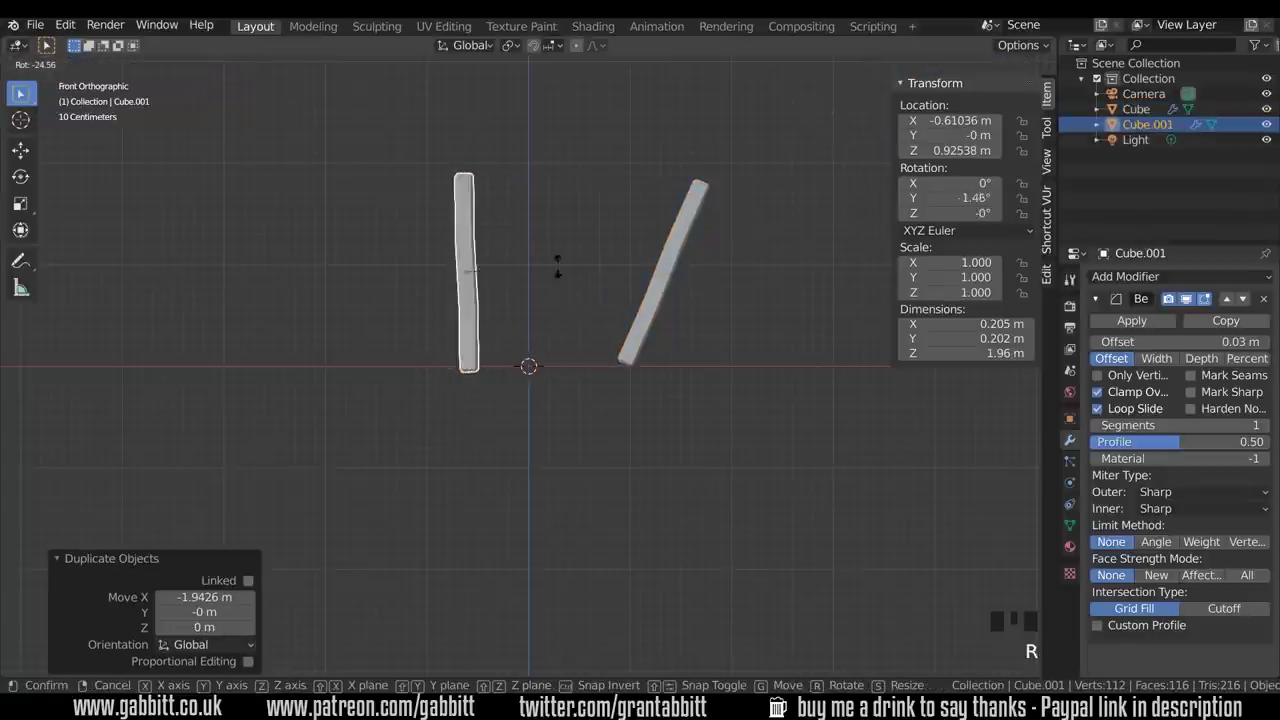
pyautogui.click(518, 258)
pyautogui.press('g')
pyautogui.click(460, 292)
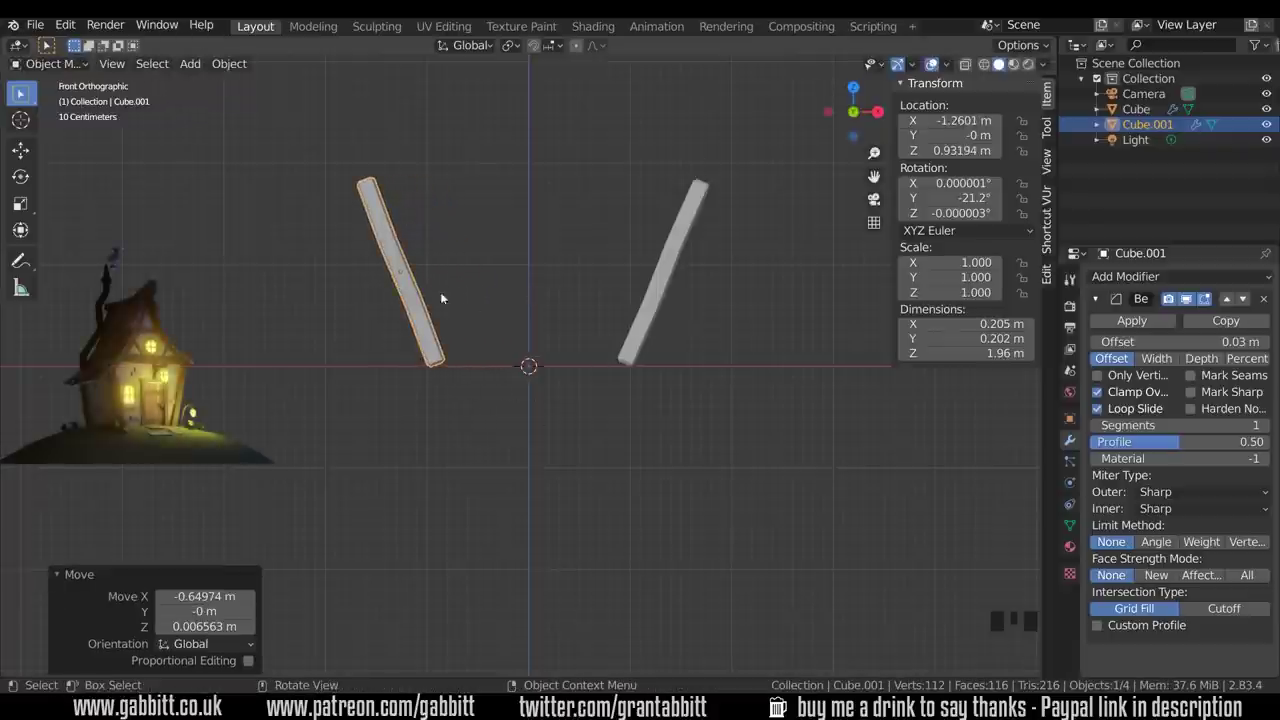
pyautogui.press('g')
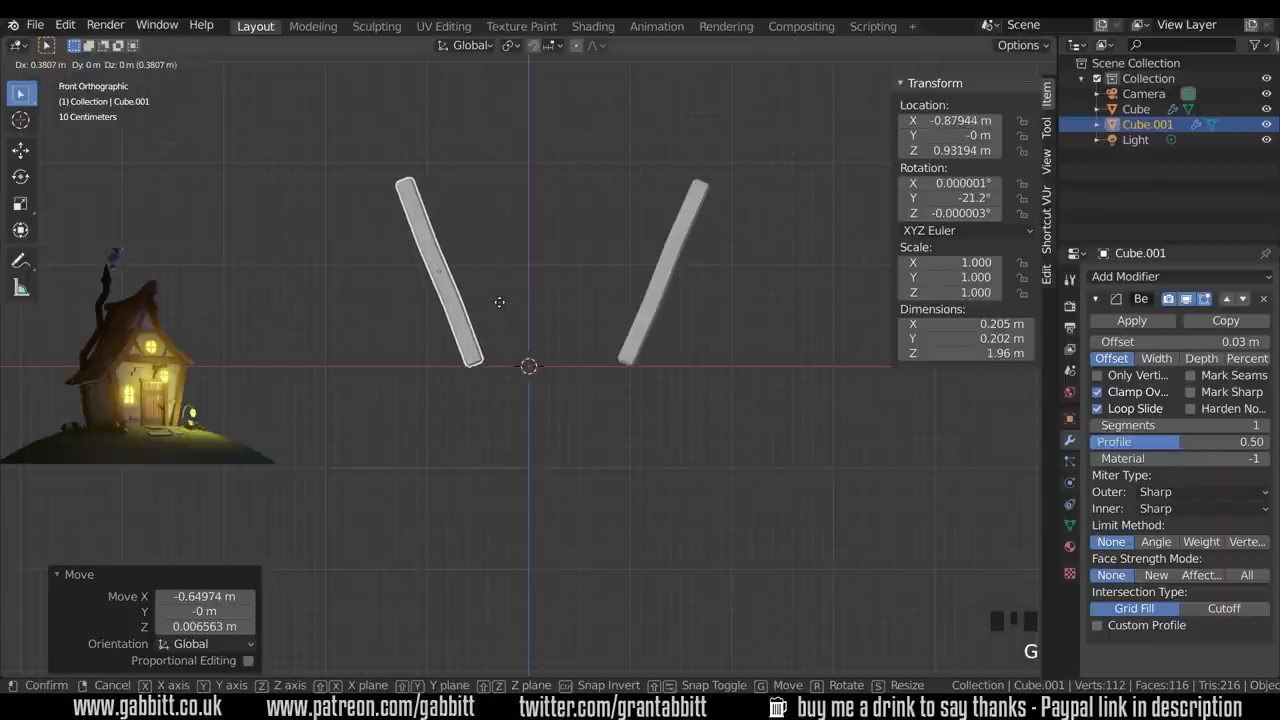
pyautogui.click(486, 304)
pyautogui.click(637, 330)
# Lower the right beam slightly and shorten it along its own length to 1.59 m
pyautogui.press('g')
pyautogui.press('z')
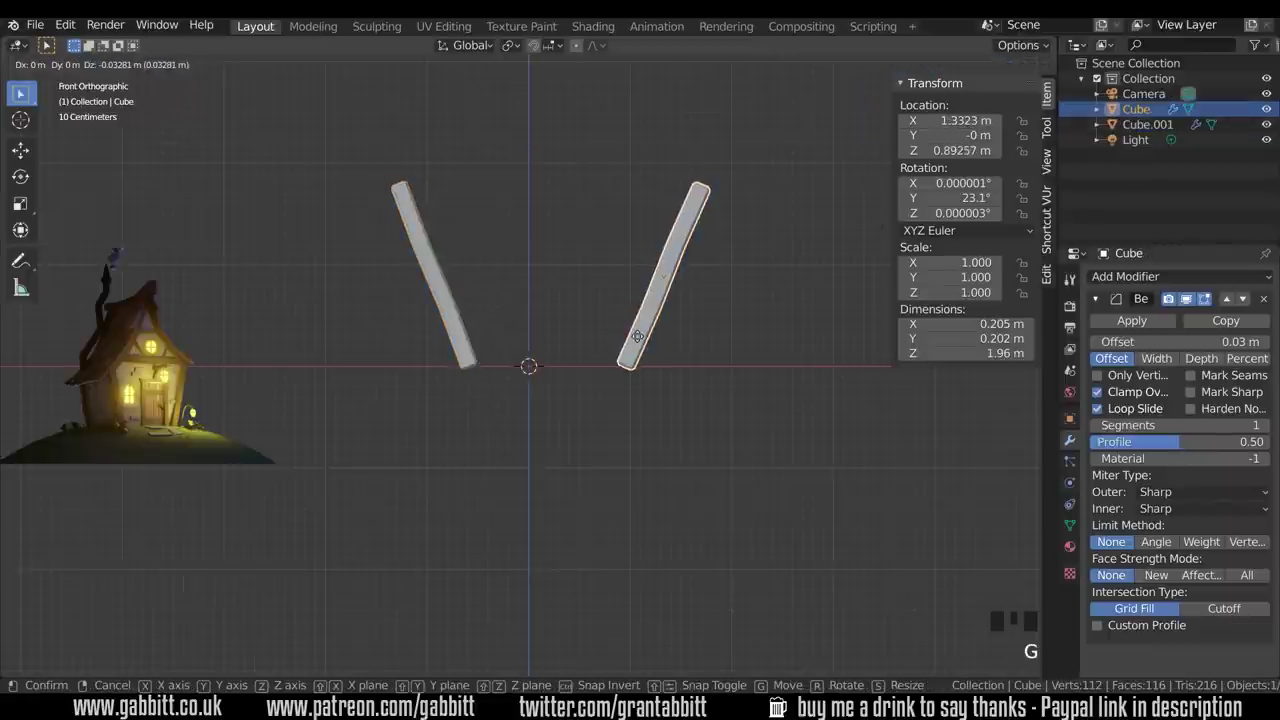
pyautogui.press('Return')
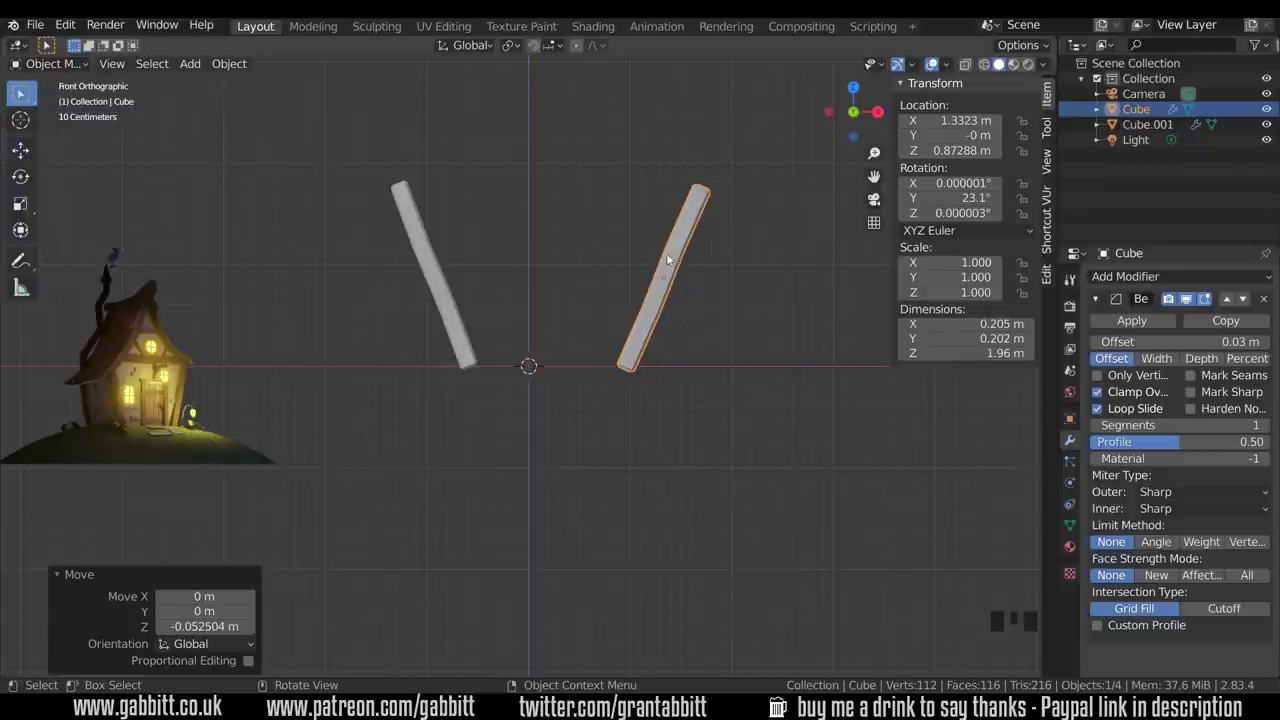
pyautogui.press('Left')
pyautogui.press('s')
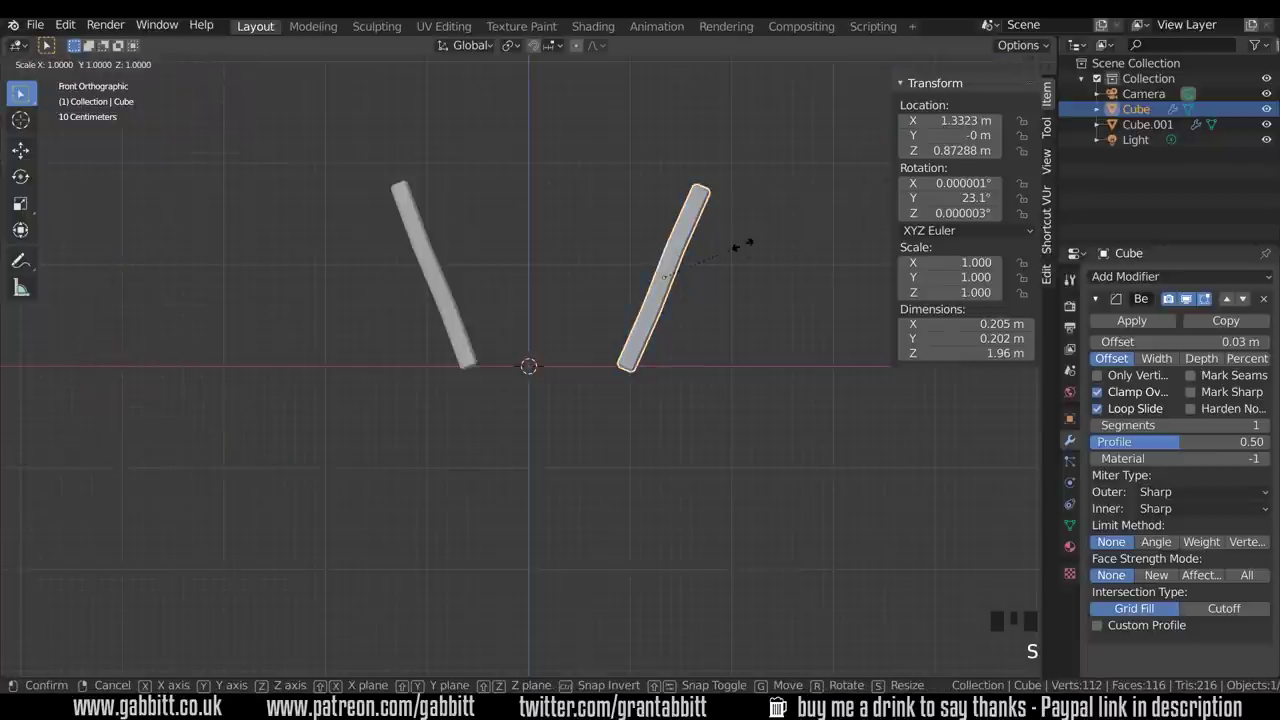
pyautogui.press('z')
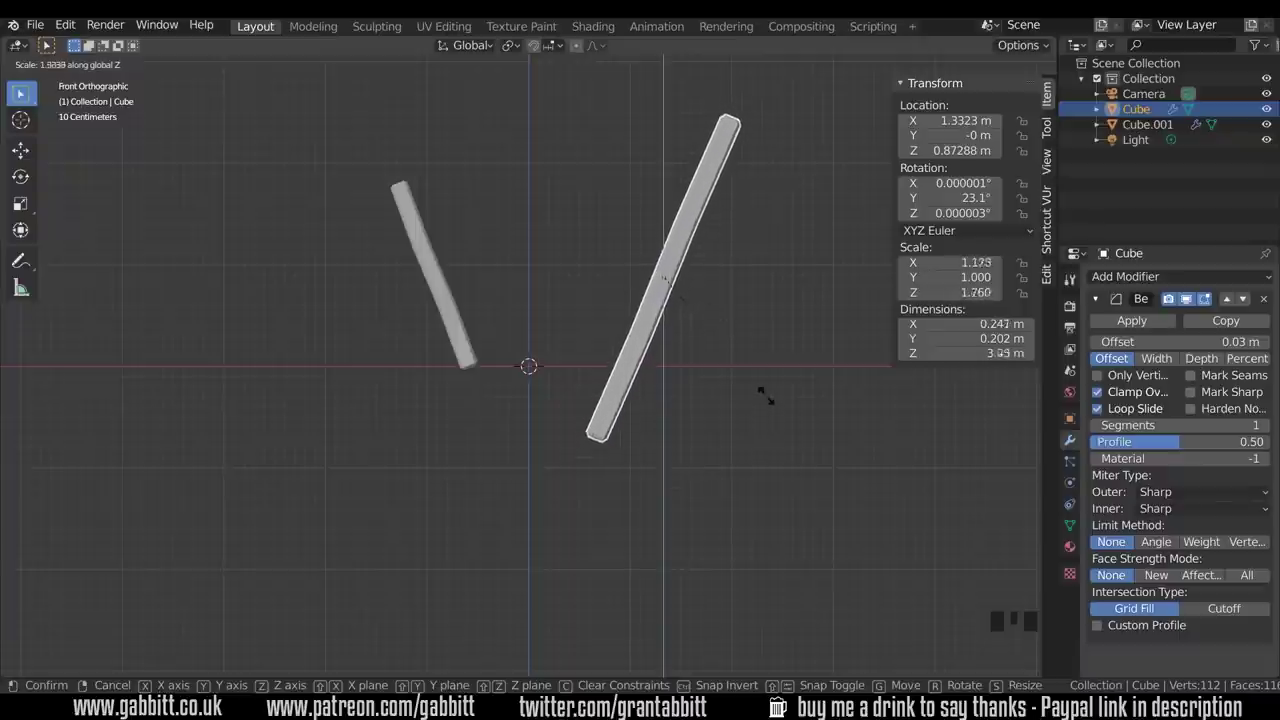
pyautogui.press('z')
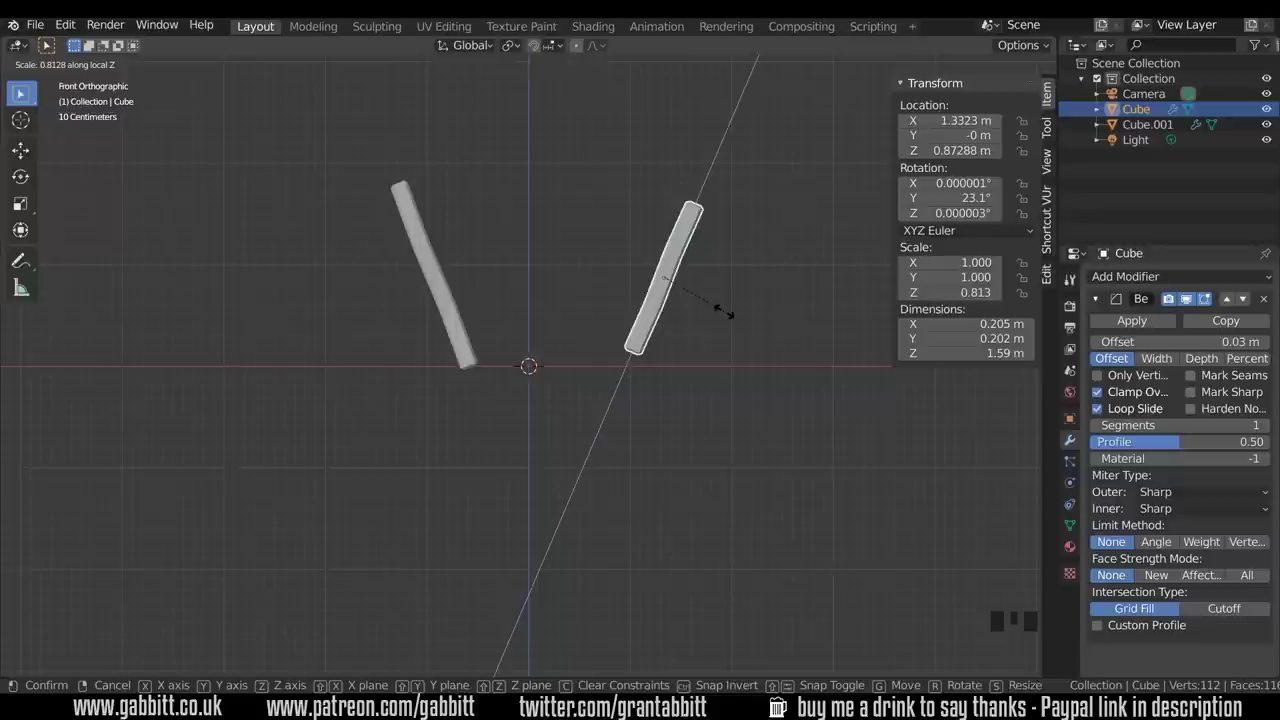
pyautogui.click(720, 308)
# Move the right beam lower and left and re-tilt it to 18.6°
pyautogui.press('g')
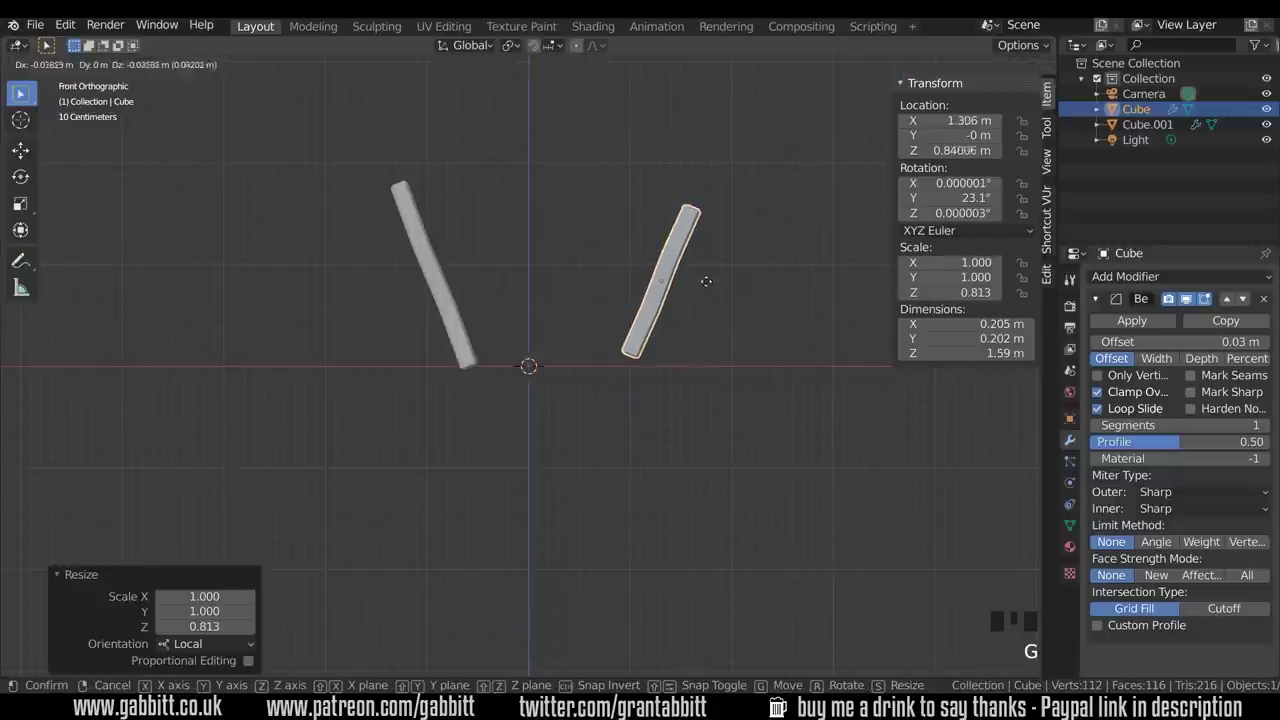
pyautogui.click(706, 260)
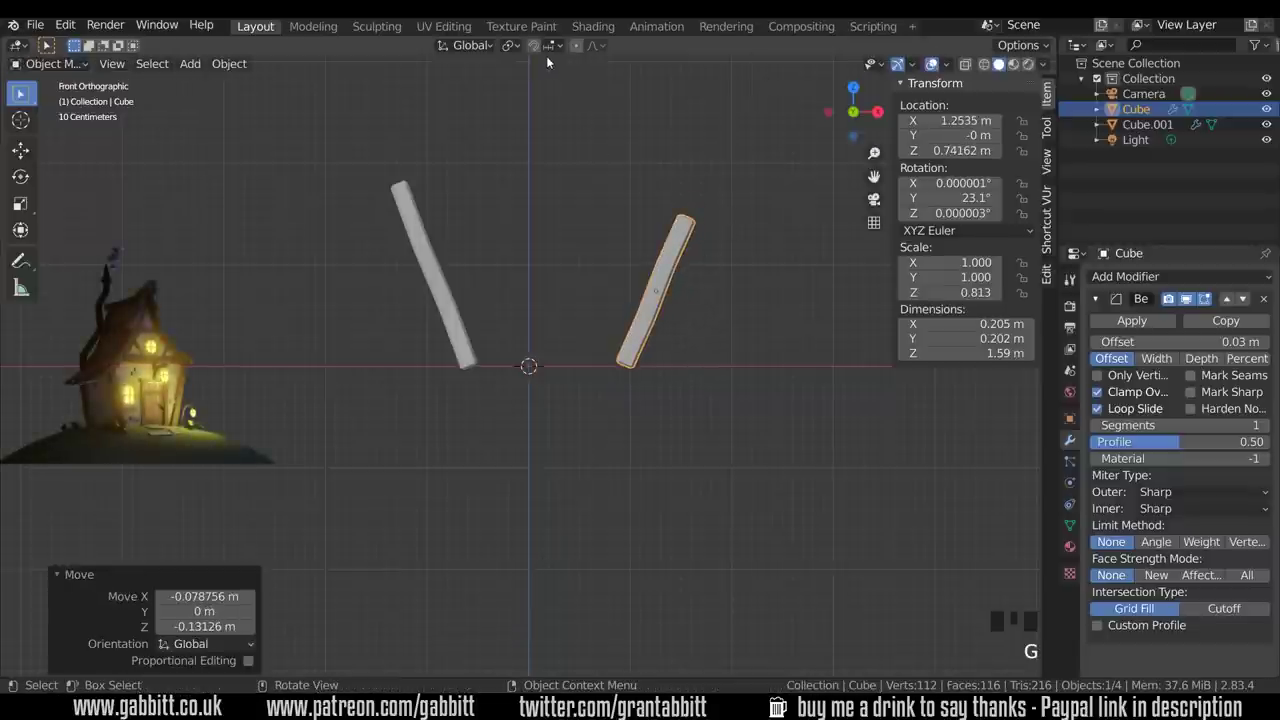
pyautogui.press('r')
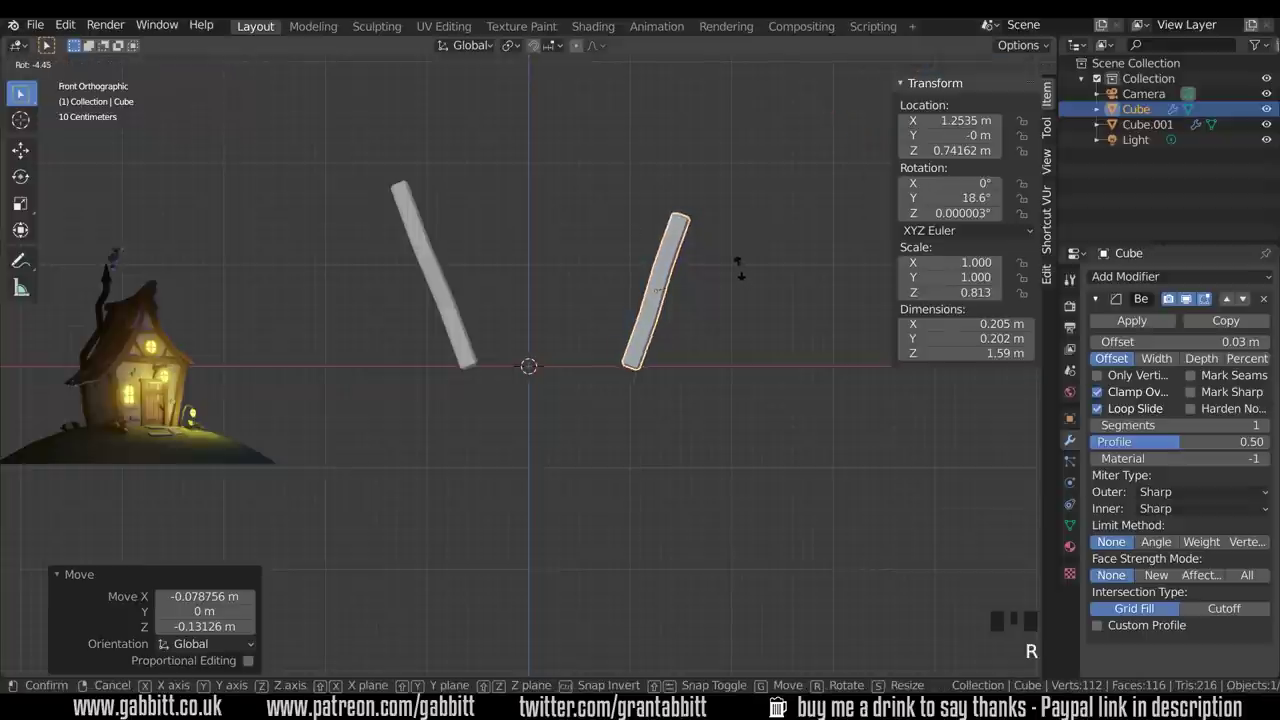
pyautogui.click(737, 266)
# Nudge the left beam slightly right and up, then pan to make room above
pyautogui.click(440, 265)
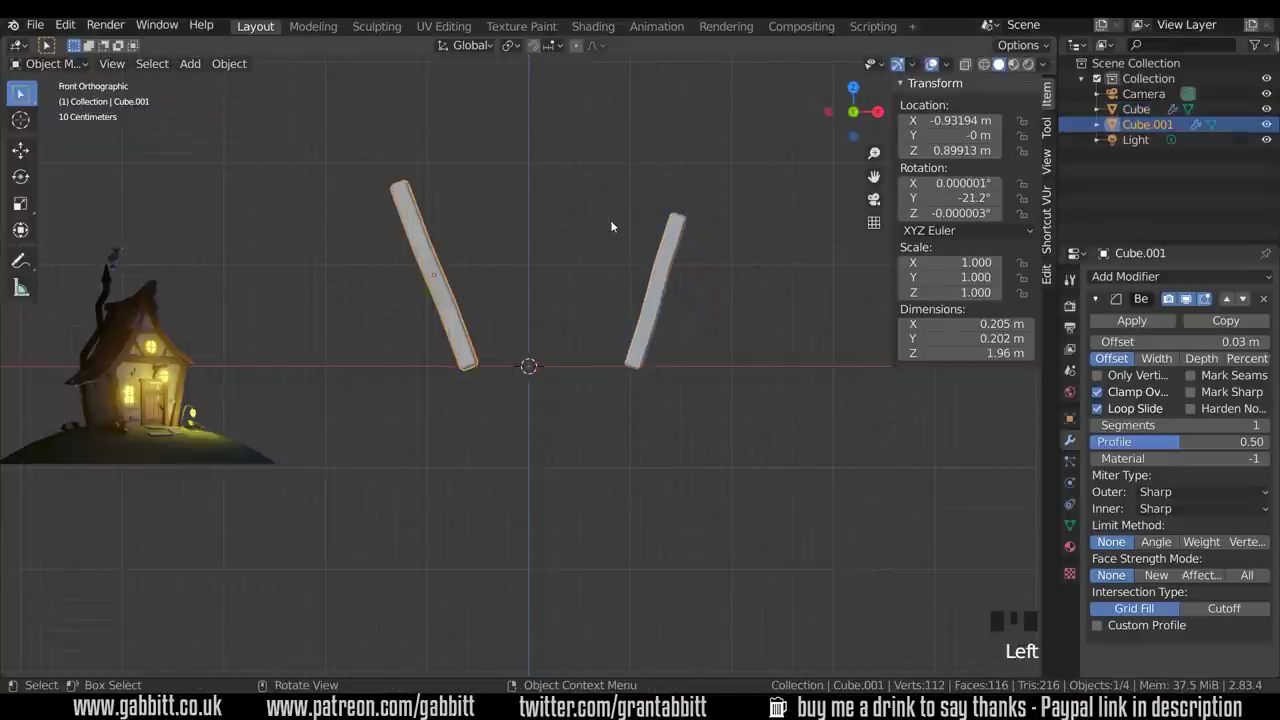
pyautogui.press('g')
pyautogui.click(536, 262)
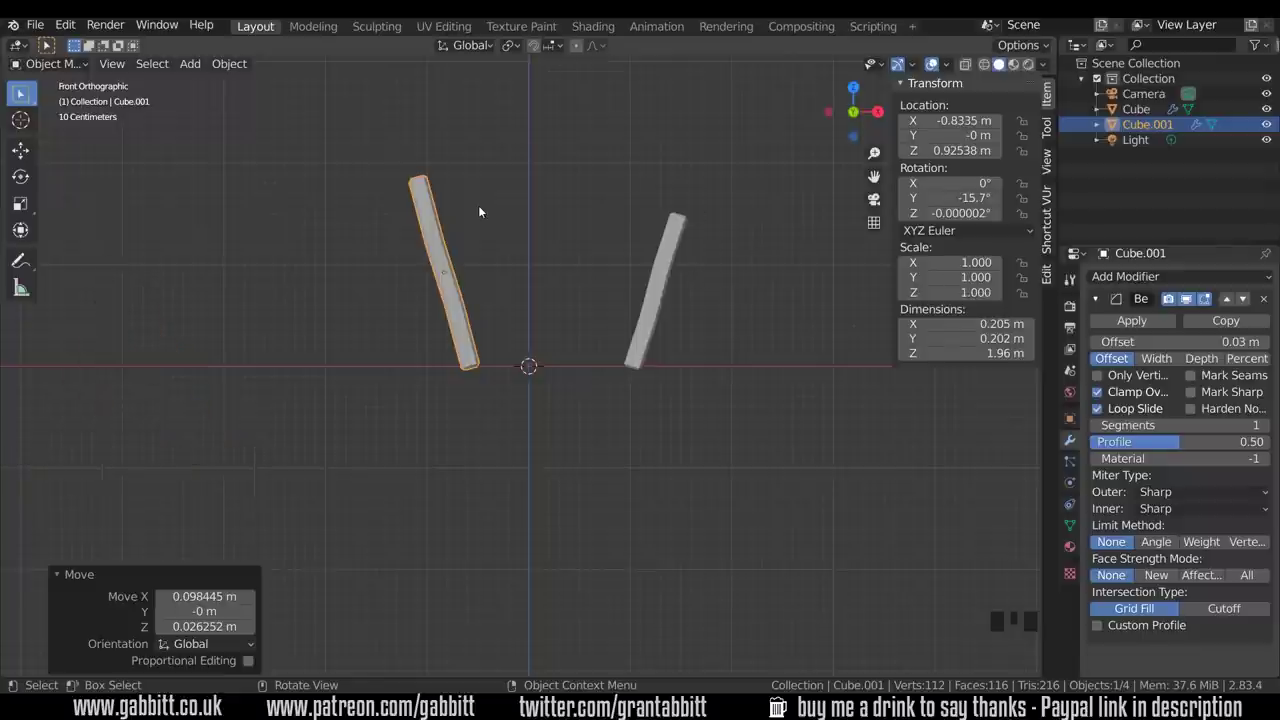
pyautogui.keyDown('shift'); pyautogui.moveTo(479, 211); pyautogui.dragTo(573, 360, button='middle'); pyautogui.keyUp('shift')
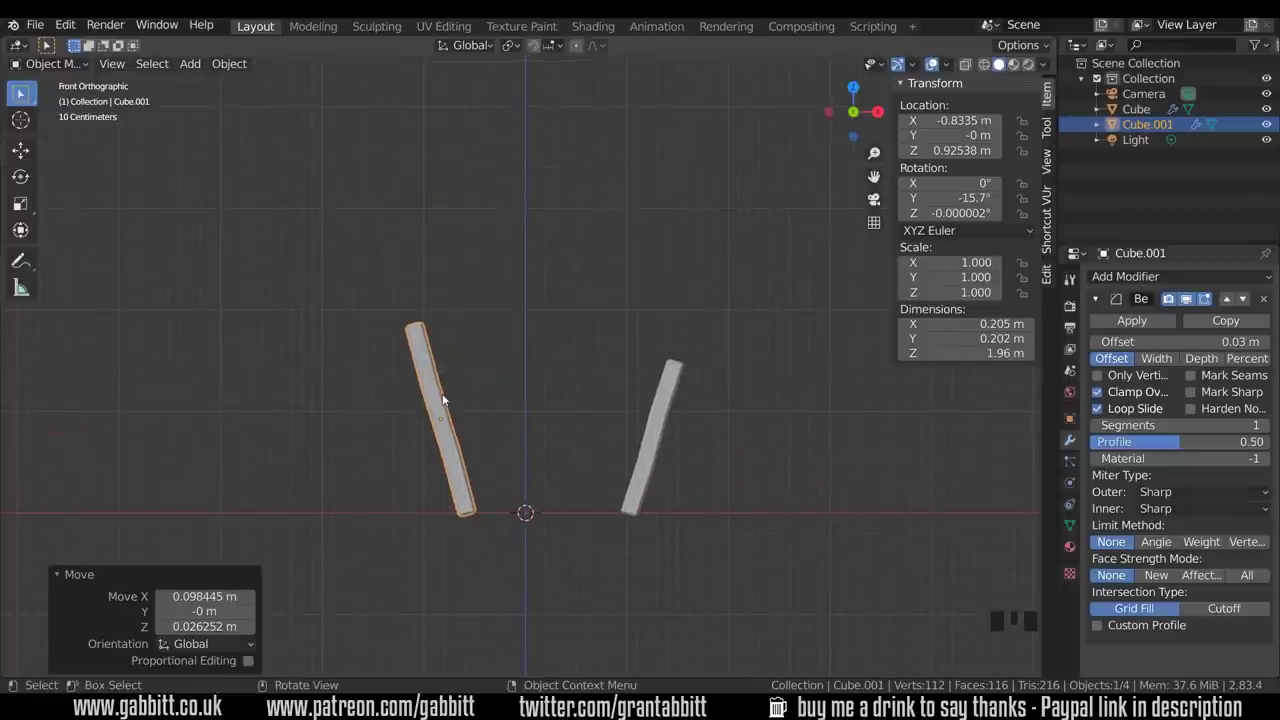
# Duplicate the left beam above the posts, clear its rotation, and turn it 90° horizontal
pyautogui.hotkey('shift', 'd')
pyautogui.click(603, 323)
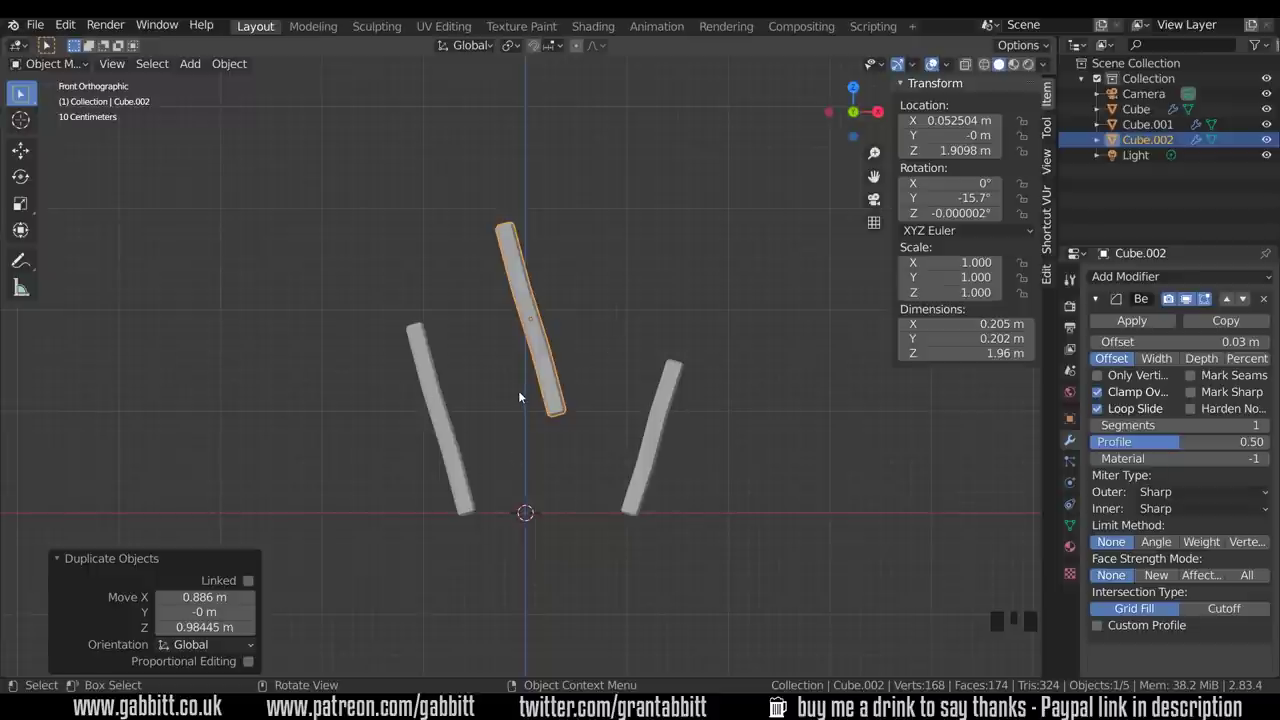
pyautogui.hotkey('alt', 'r')
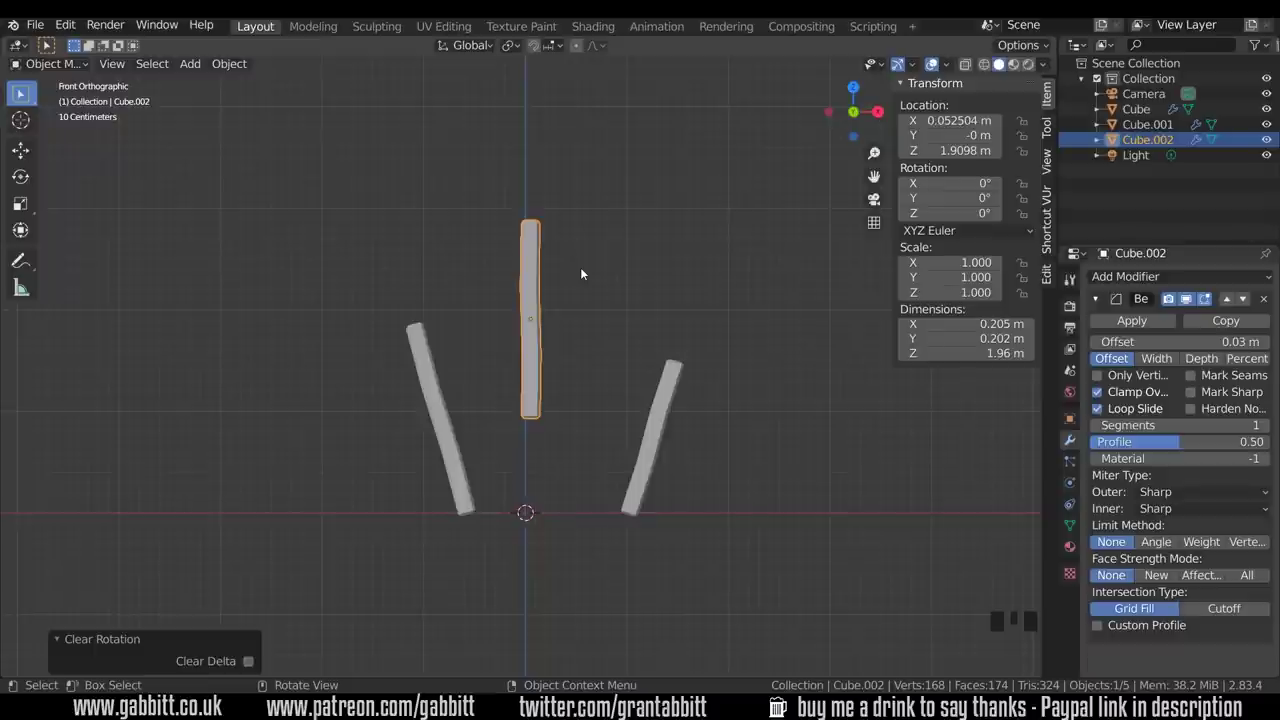
pyautogui.write('r90')
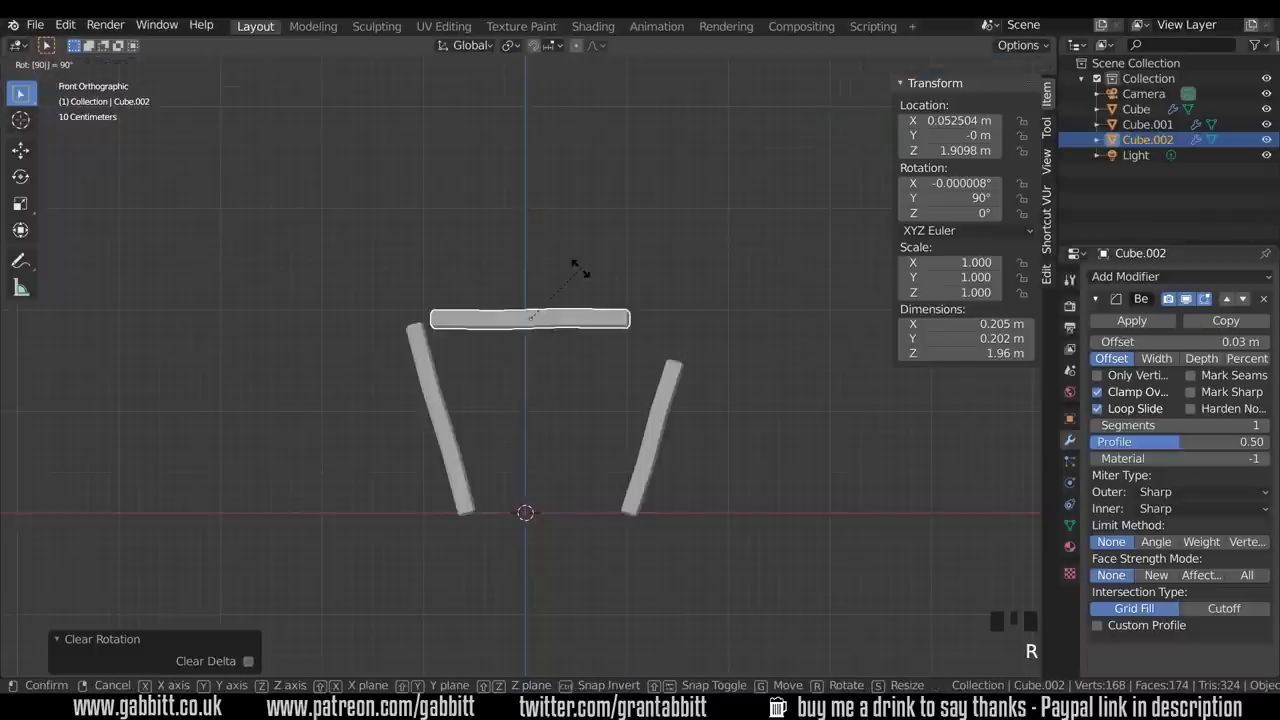
pyautogui.press('Return')
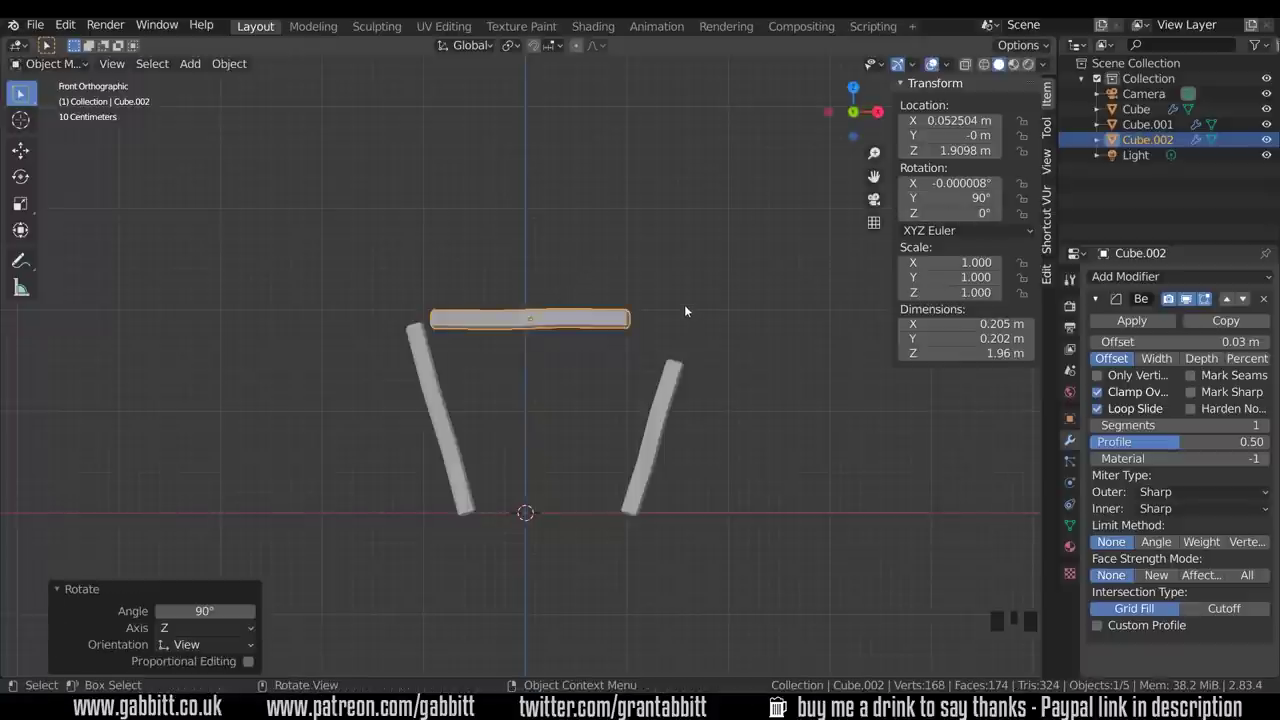
# Stretch the horizontal beam 1.359 times to 2.66 m and shift it right along X
pyautogui.press('s')
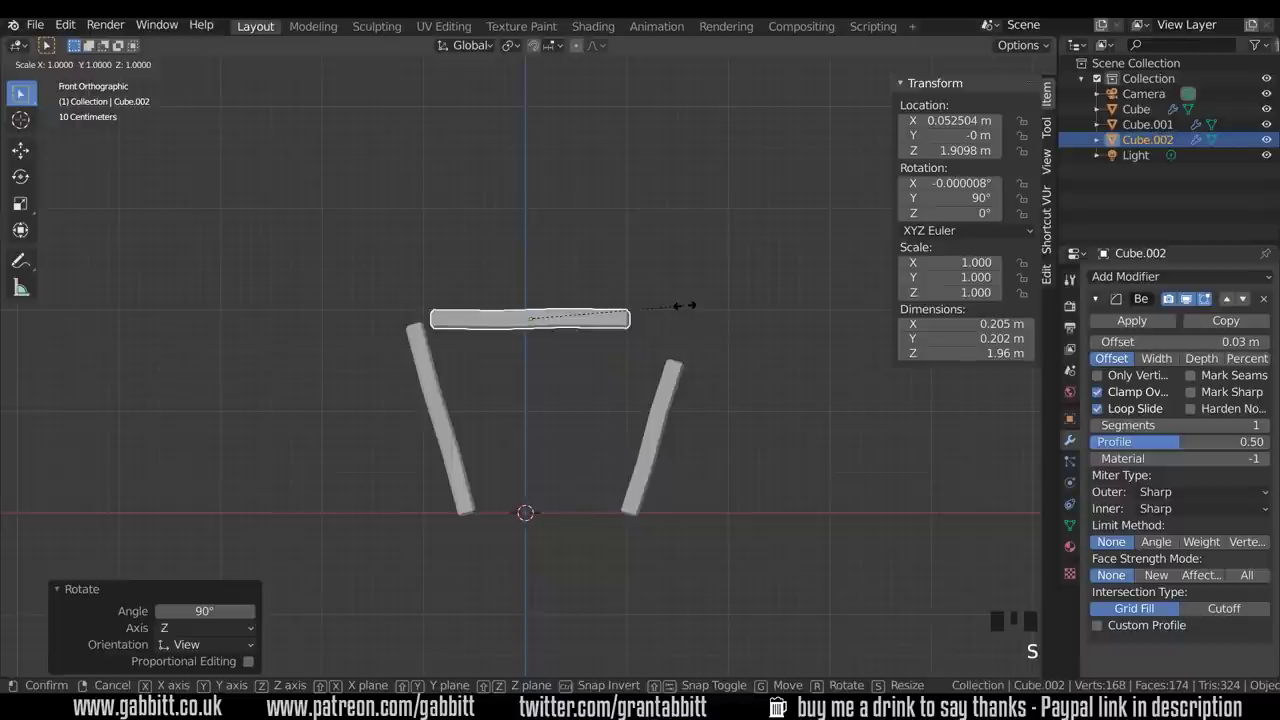
pyautogui.press('z')
pyautogui.press('z')
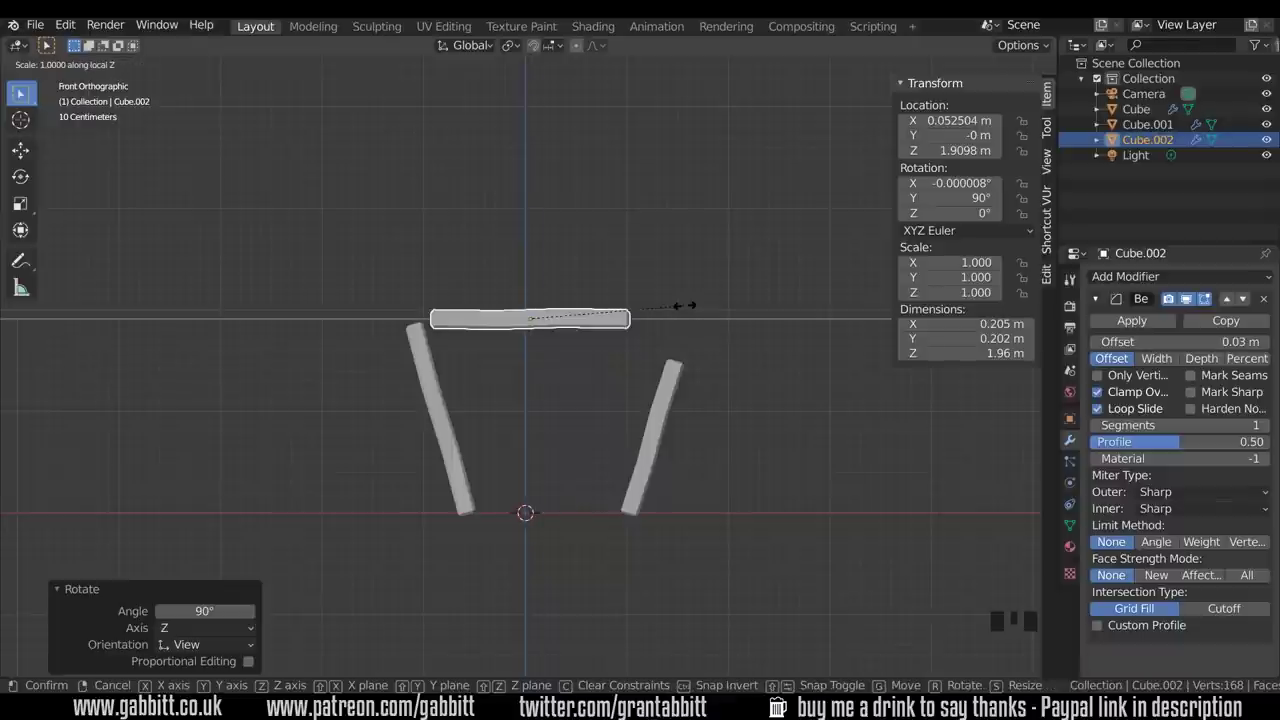
pyautogui.click(740, 300)
pyautogui.press('g')
pyautogui.press('x')
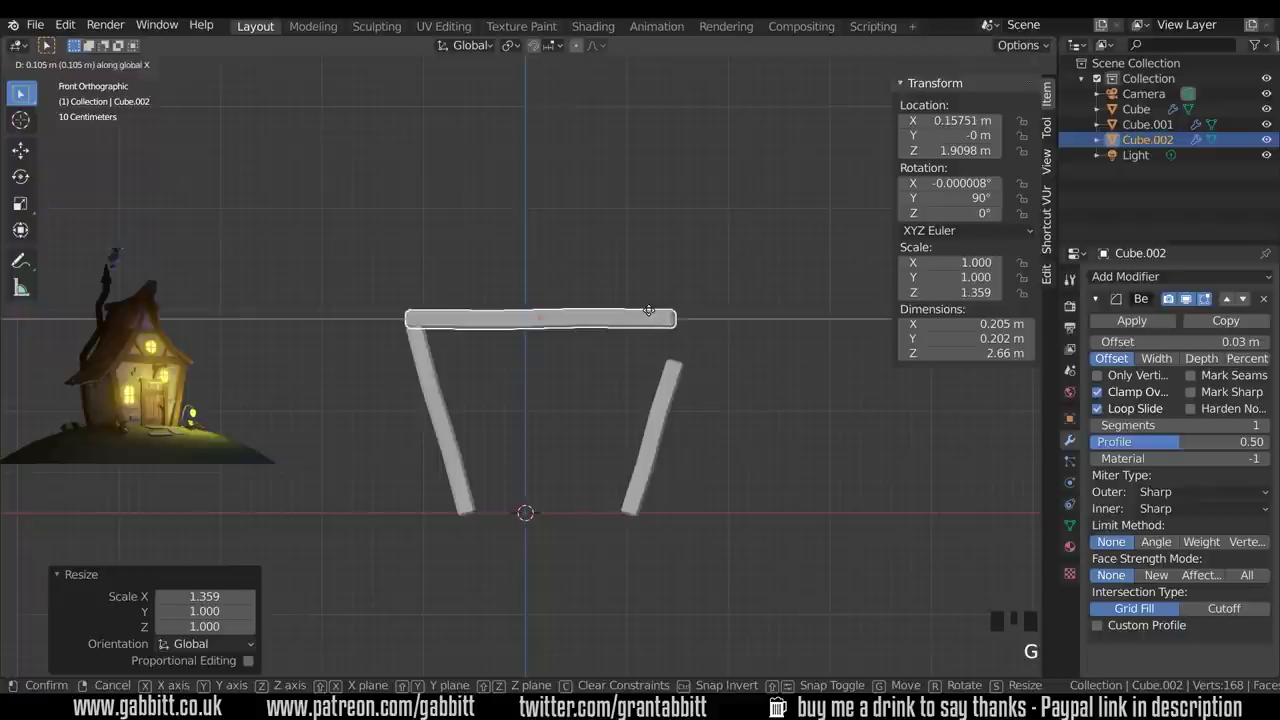
pyautogui.click(649, 311)
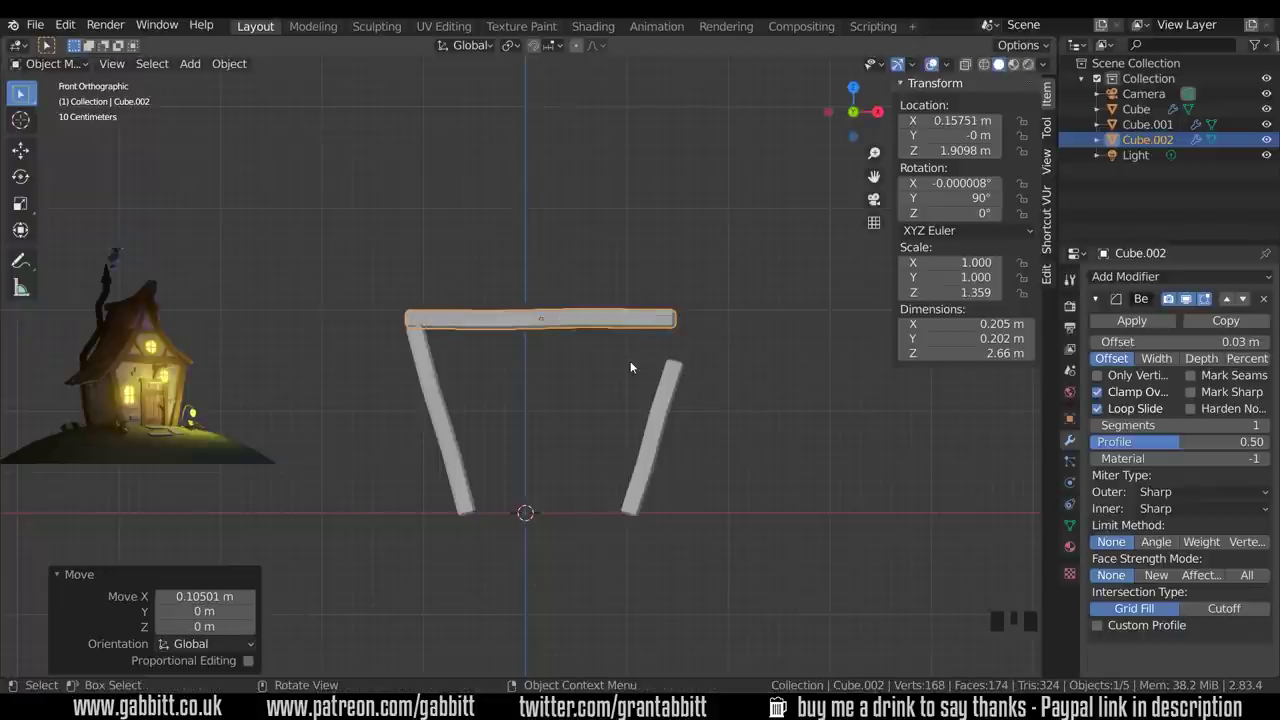
# Copy the left post onto the right post's top, tilted -31.5° like a rafter
pyautogui.click(448, 429)
pyautogui.hotkey('shift', 'd')
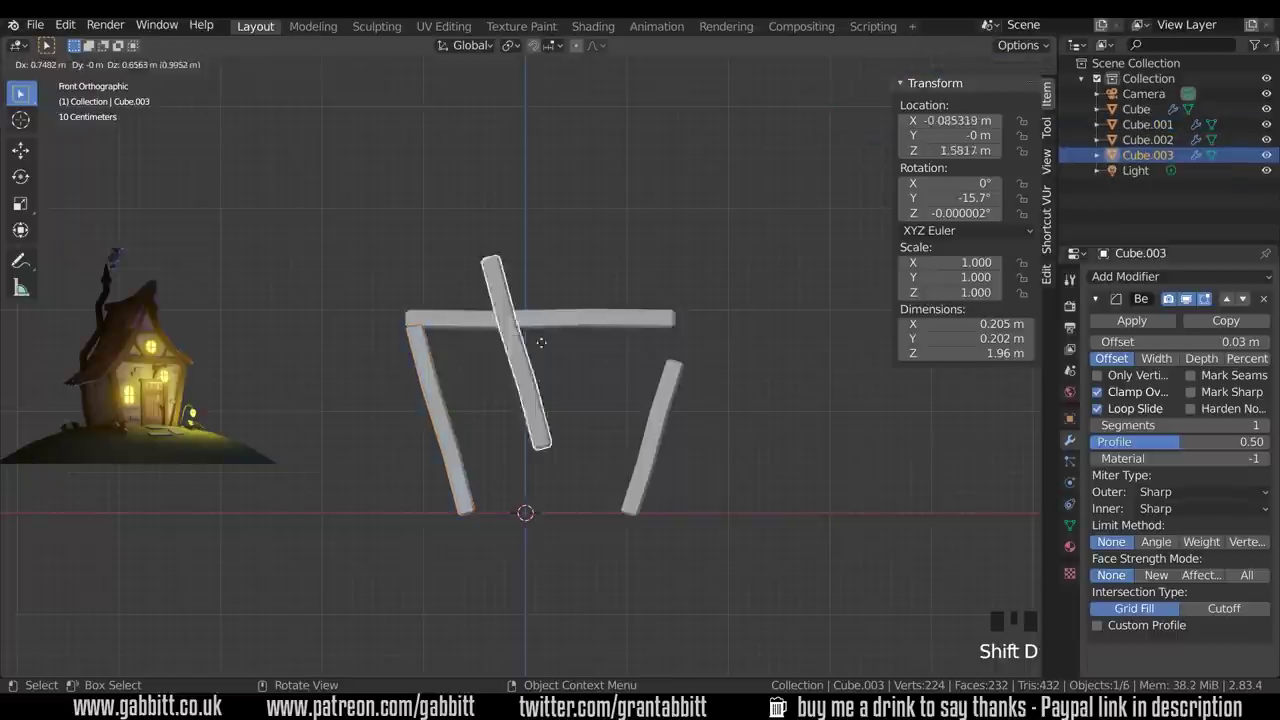
pyautogui.click(708, 292)
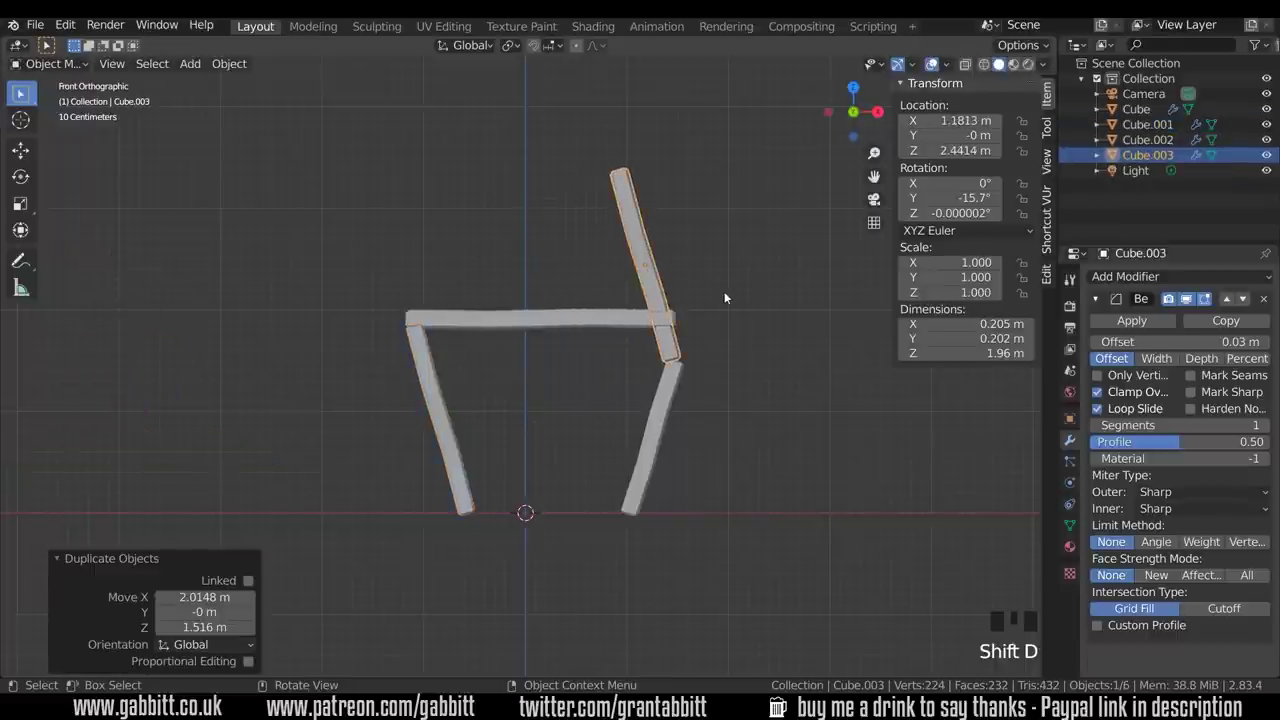
pyautogui.press('r')
pyautogui.click(714, 268)
pyautogui.press('g')
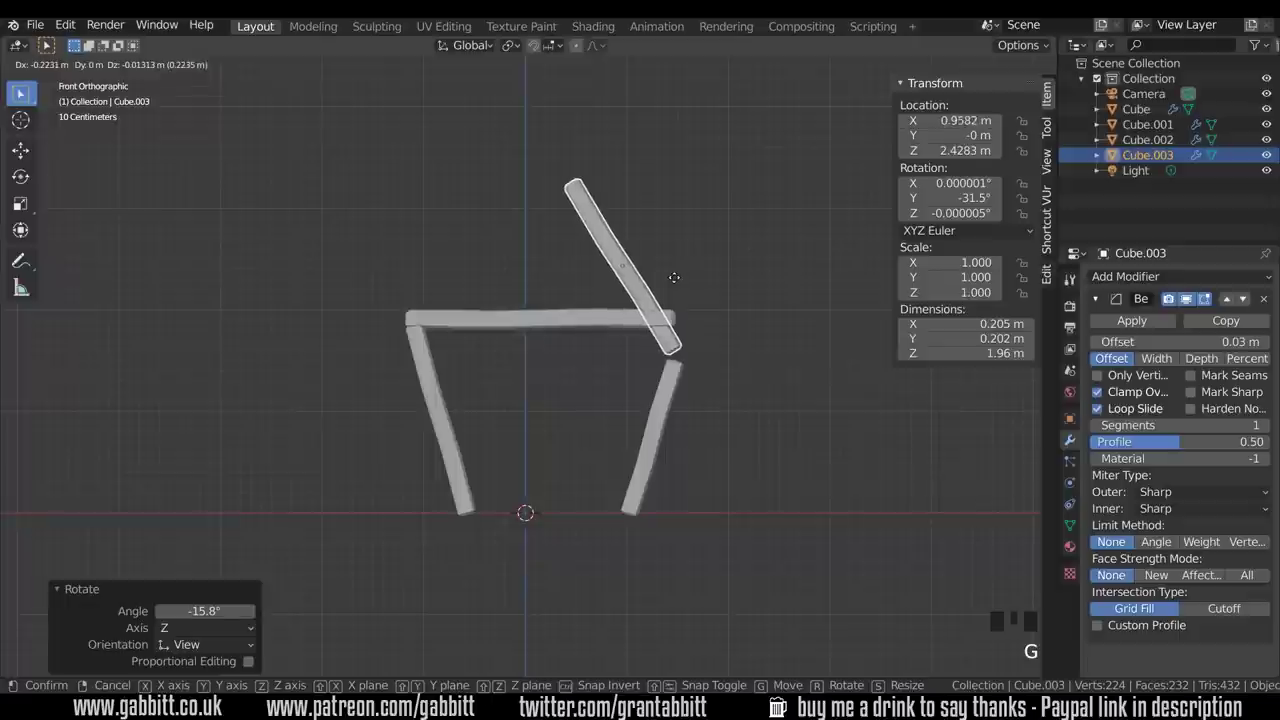
pyautogui.click(668, 281)
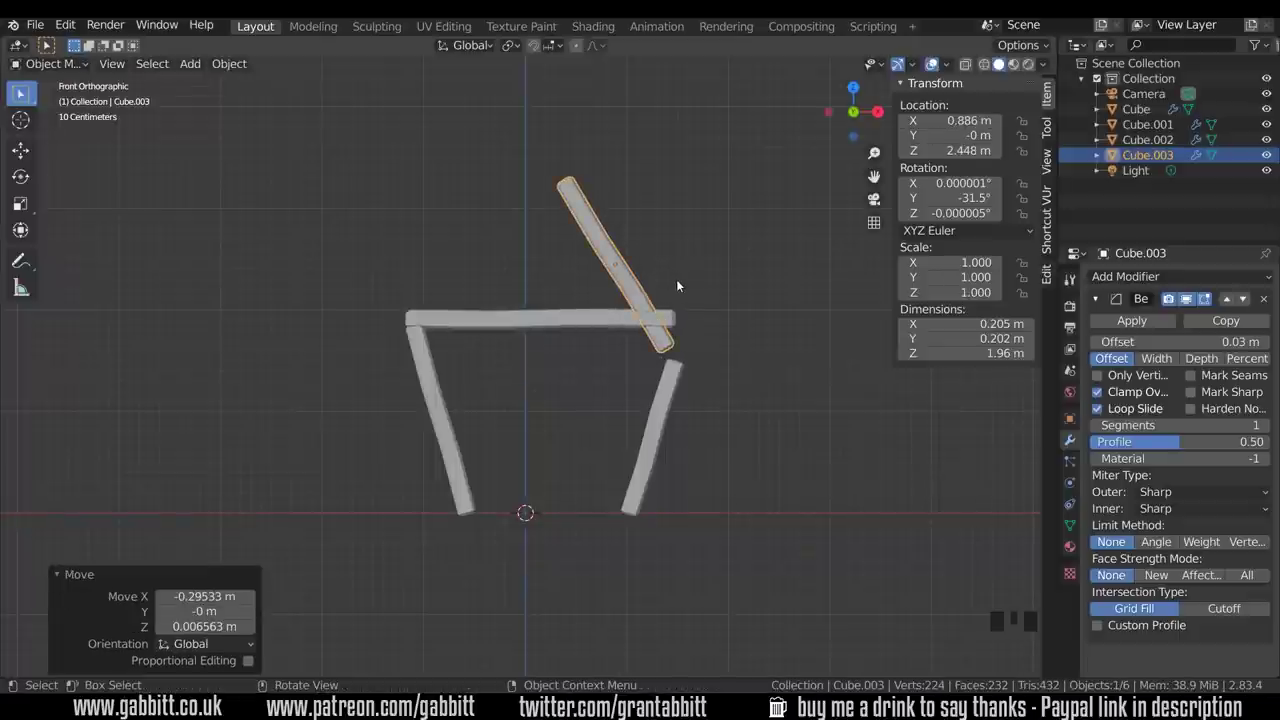
# With X-ray on in Edit Mode, drop the beam's lower end onto the post, angled -13.4°
pyautogui.press('Tab')
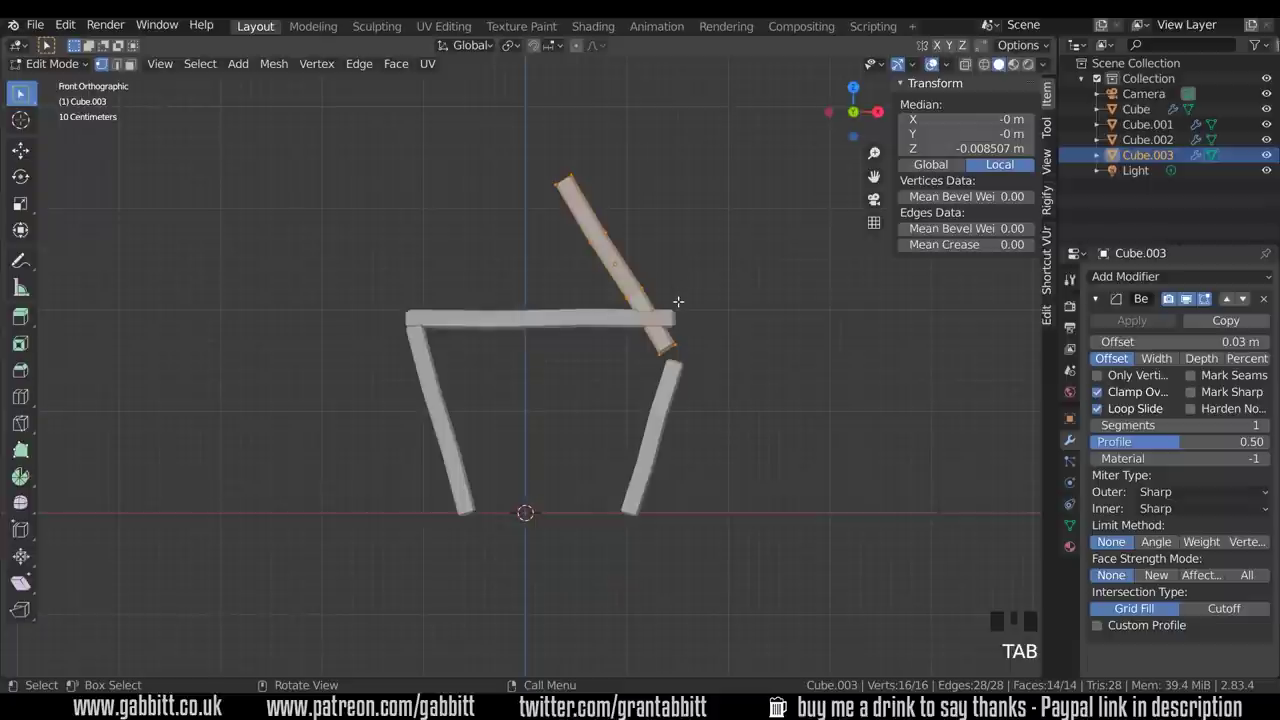
pyautogui.moveTo(645, 328); pyautogui.dragTo(706, 368)
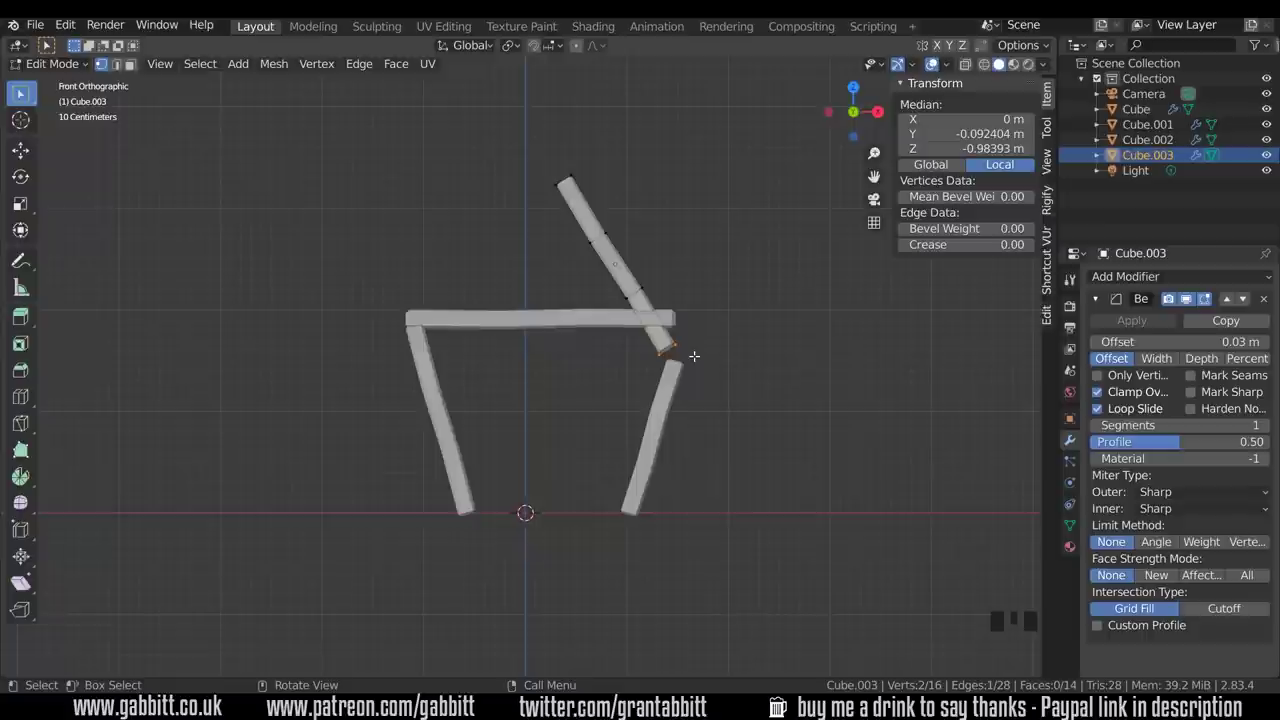
pyautogui.press('g')
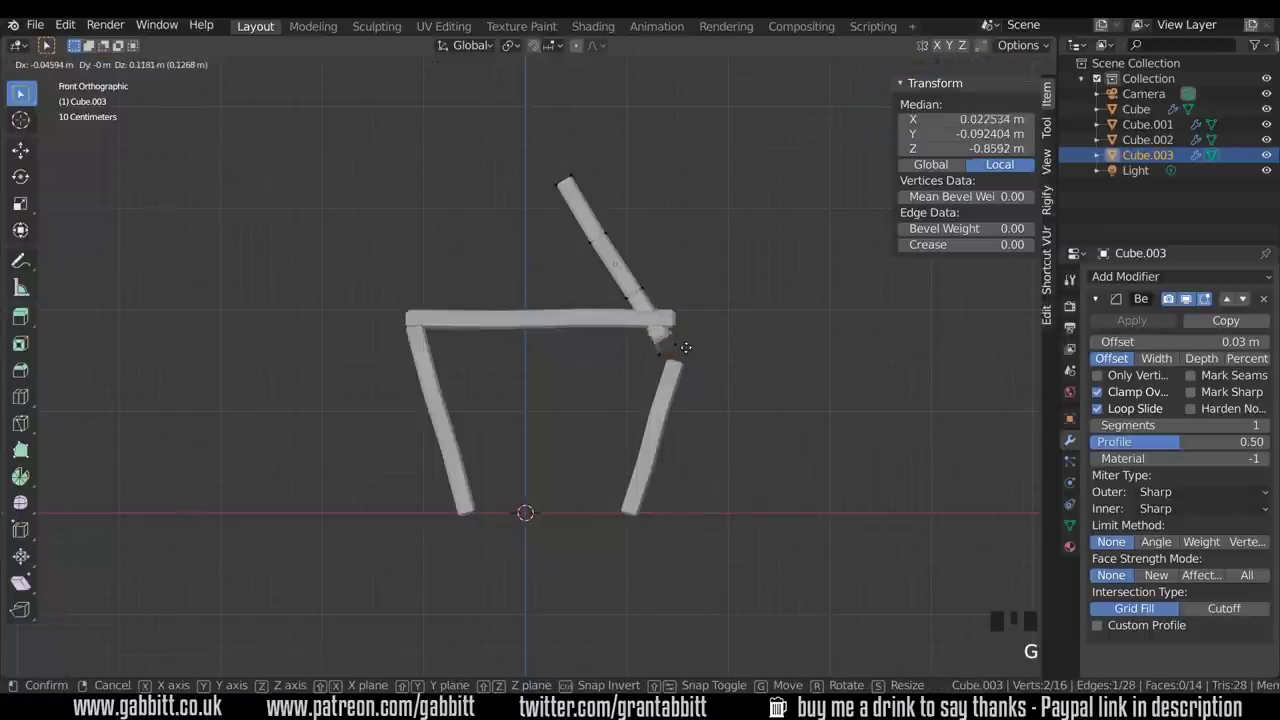
pyautogui.rightClick(679, 346)
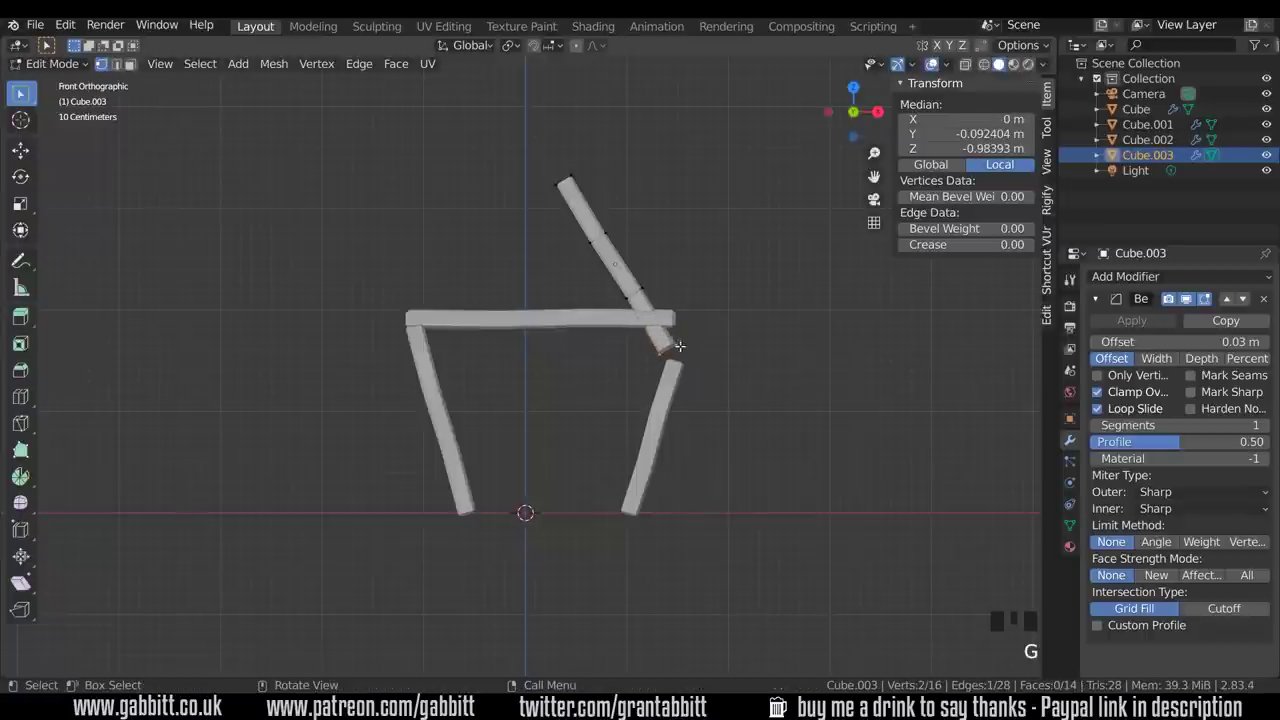
pyautogui.click(966, 66)
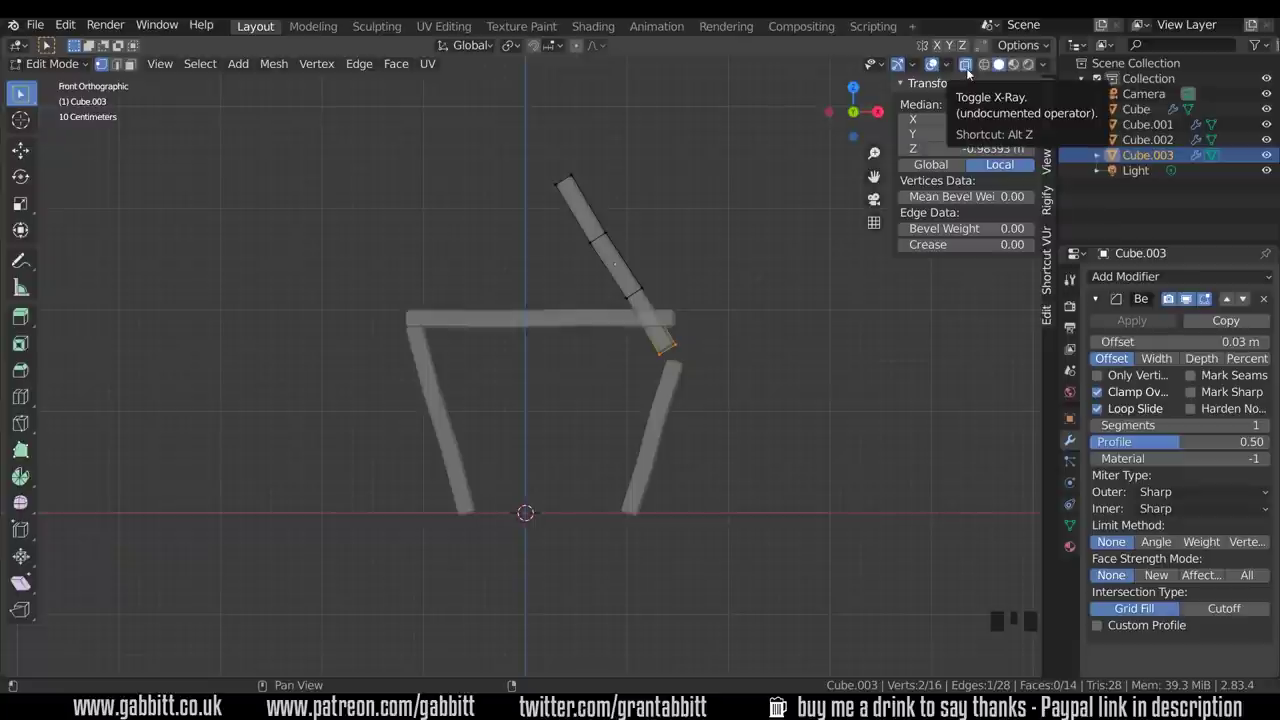
pyautogui.moveTo(629, 335); pyautogui.dragTo(705, 375)
pyautogui.press('g')
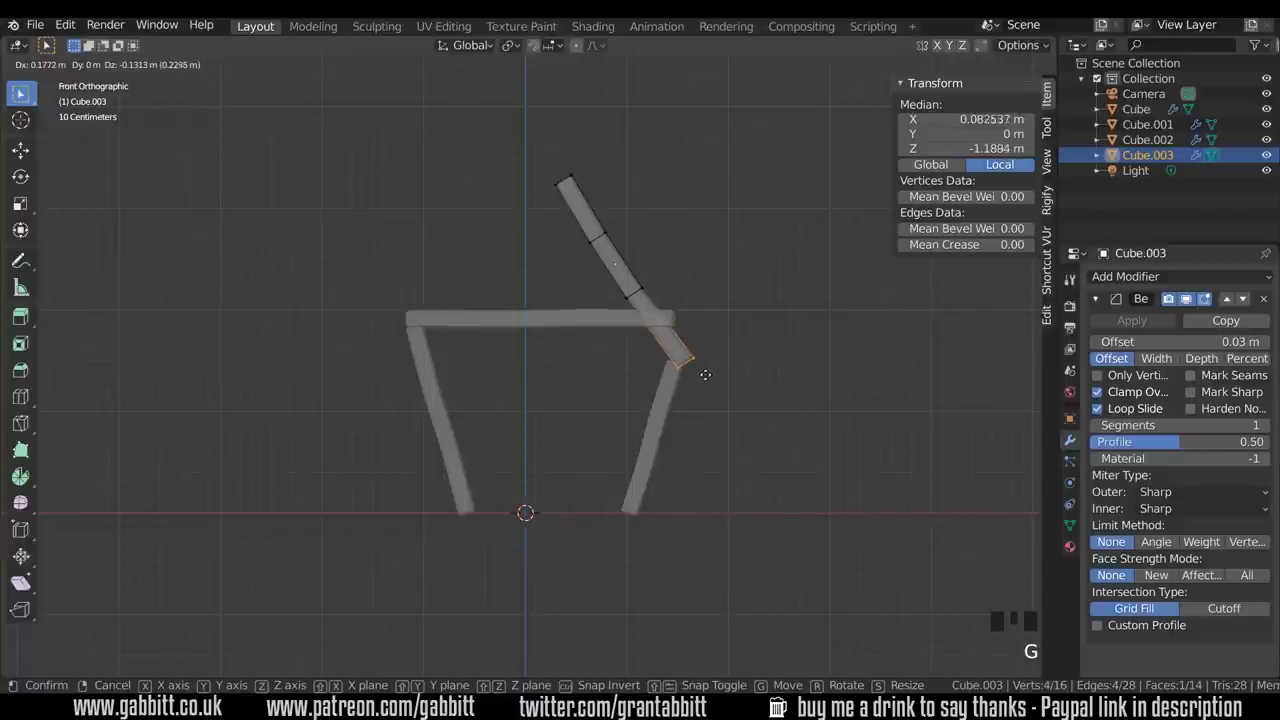
pyautogui.click(702, 377)
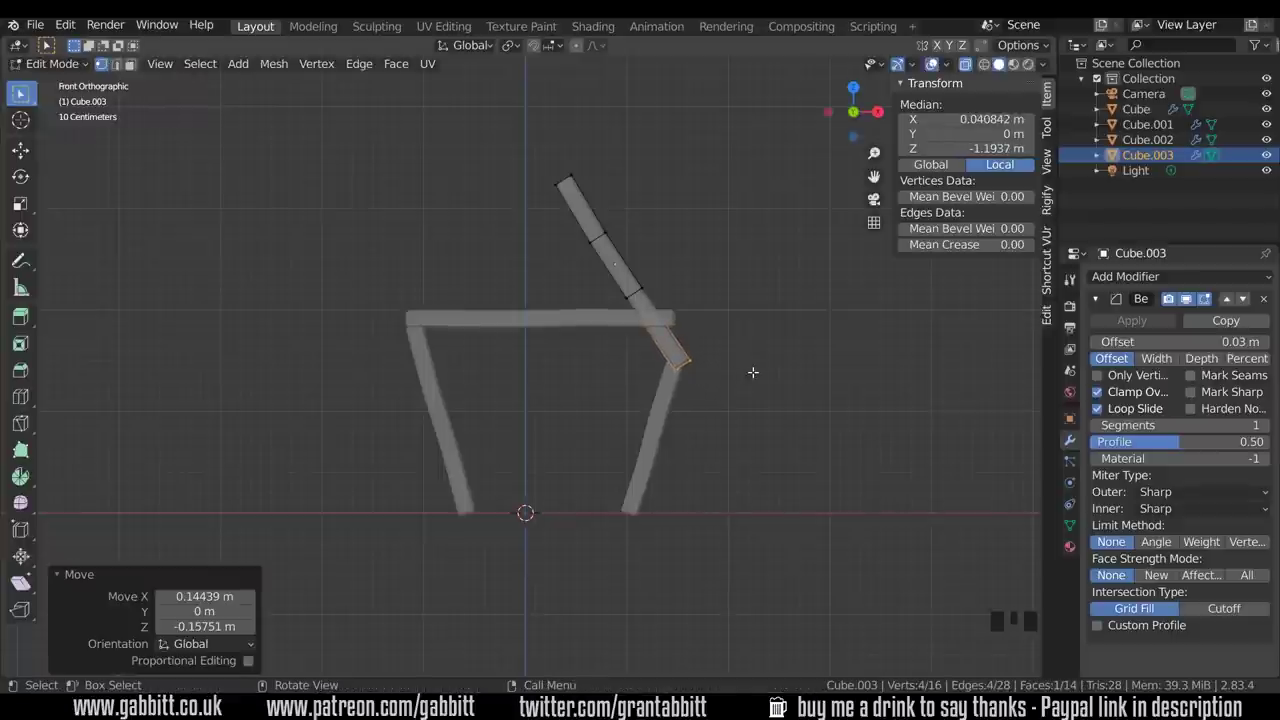
pyautogui.press('r')
pyautogui.click(742, 358)
pyautogui.press('g')
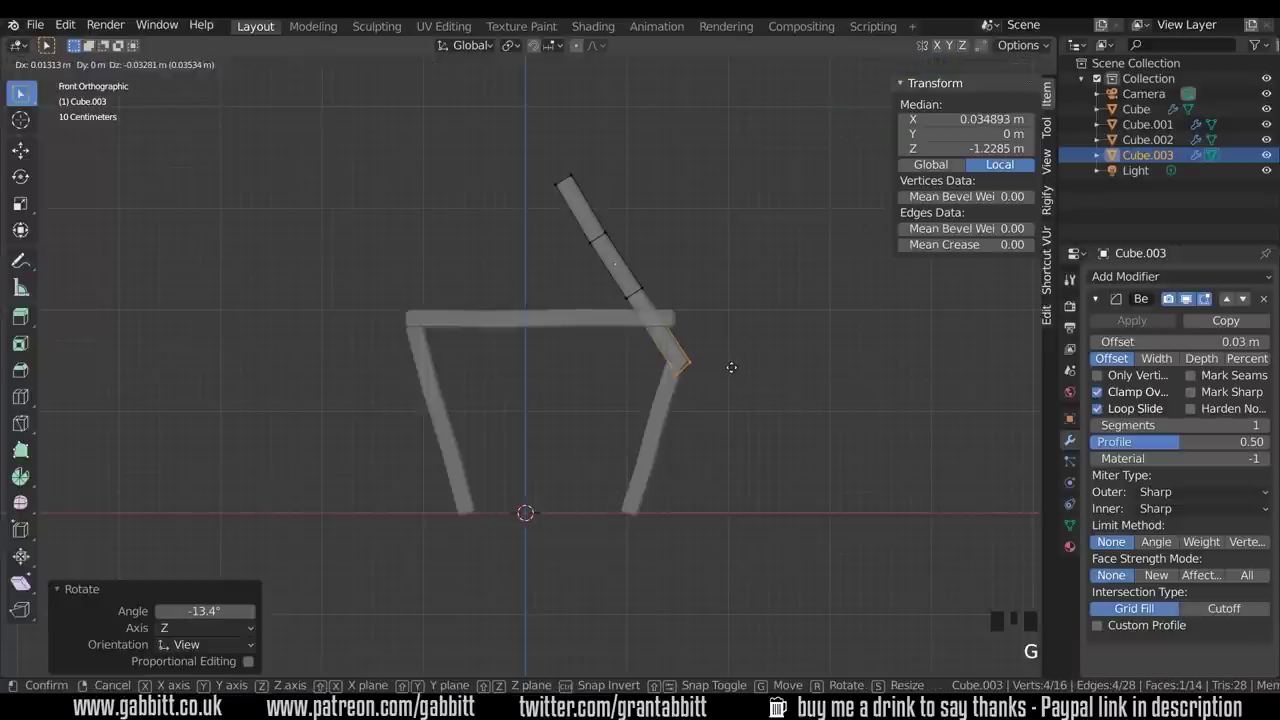
pyautogui.click(730, 364)
# Move and rotate vertices along the upper beam into a crooked bend
pyautogui.press('g')
pyautogui.click(581, 223)
pyautogui.press('g')
pyautogui.click(585, 190)
pyautogui.press('g')
pyautogui.click(591, 148)
pyautogui.press('r')
pyautogui.click(591, 148)
pyautogui.press('g')
pyautogui.click(586, 143)
pyautogui.click(596, 232)
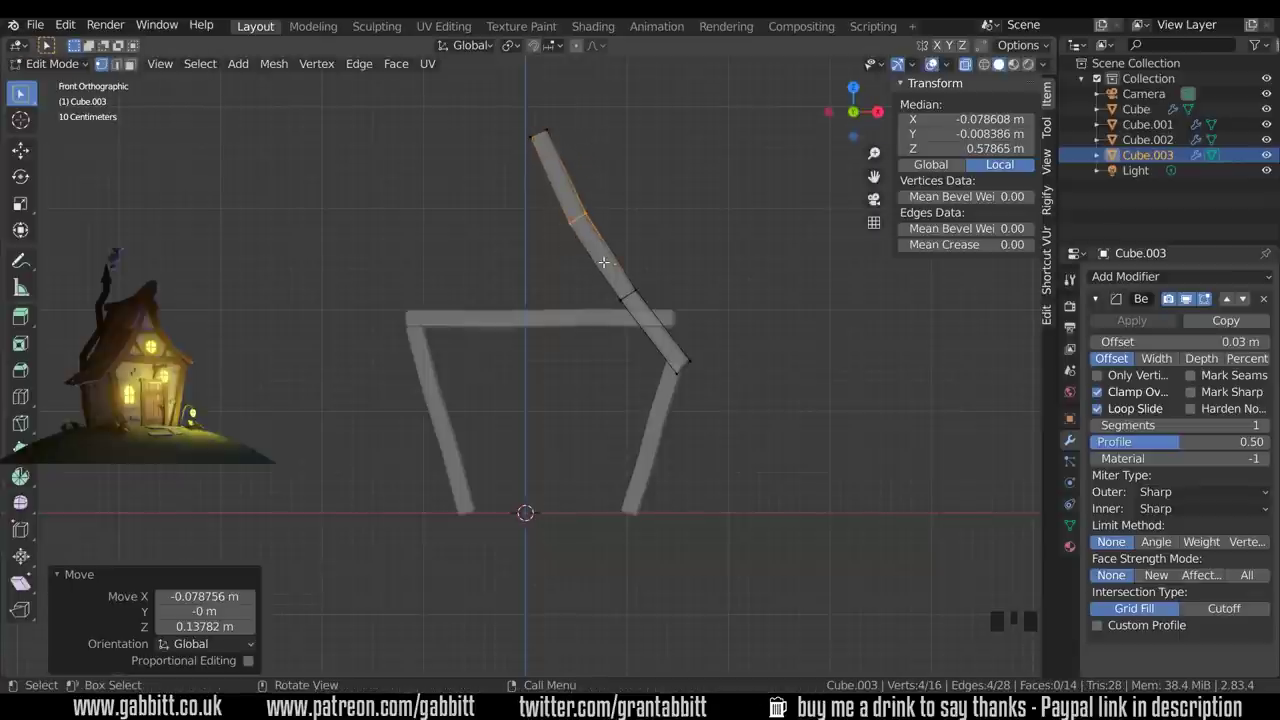
# Duplicate the sloping rafter, rotate it 180° about Z, and shorten it along Z to 0.792
pyautogui.press('Tab')
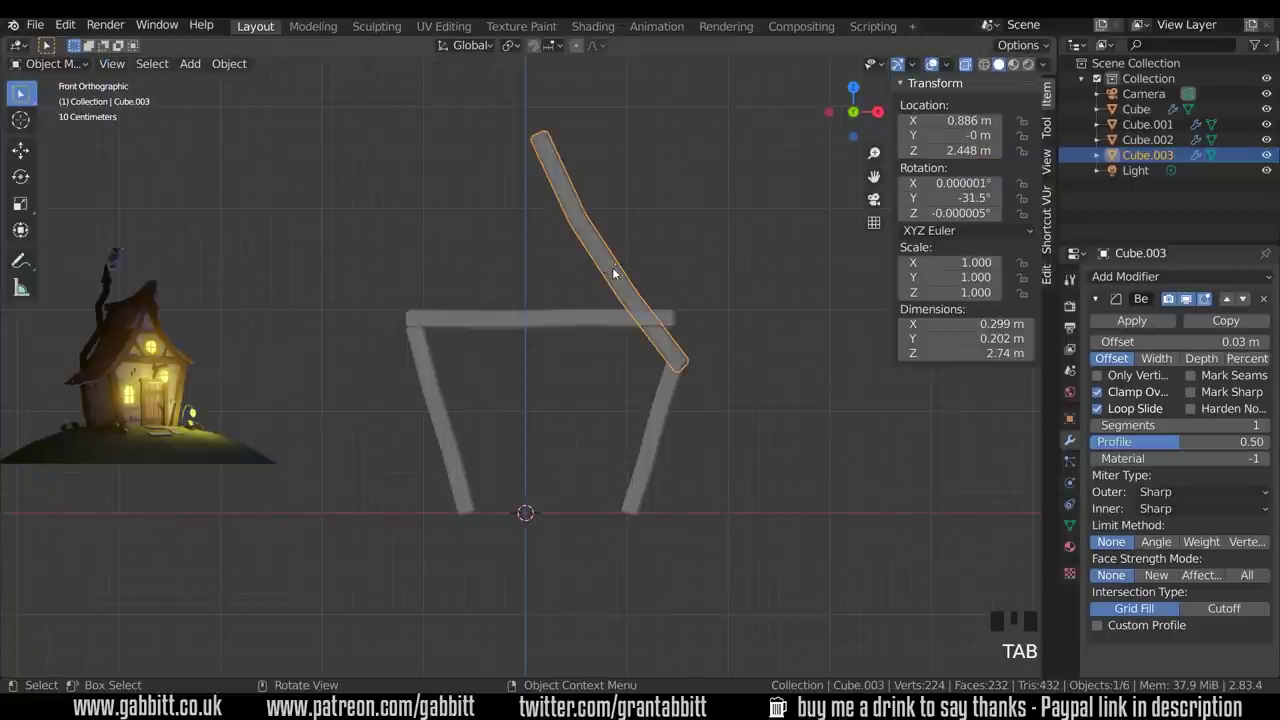
pyautogui.hotkey('shift', 'd')
pyautogui.click(544, 270)
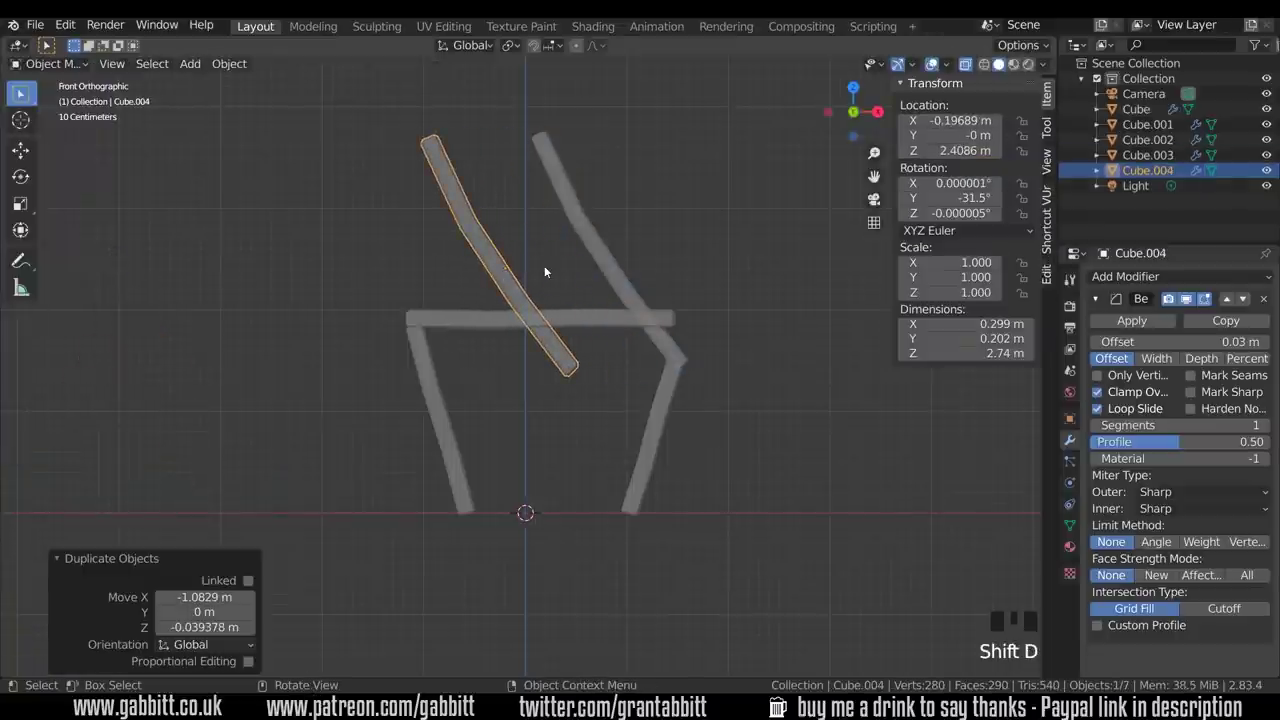
pyautogui.write('rz180')
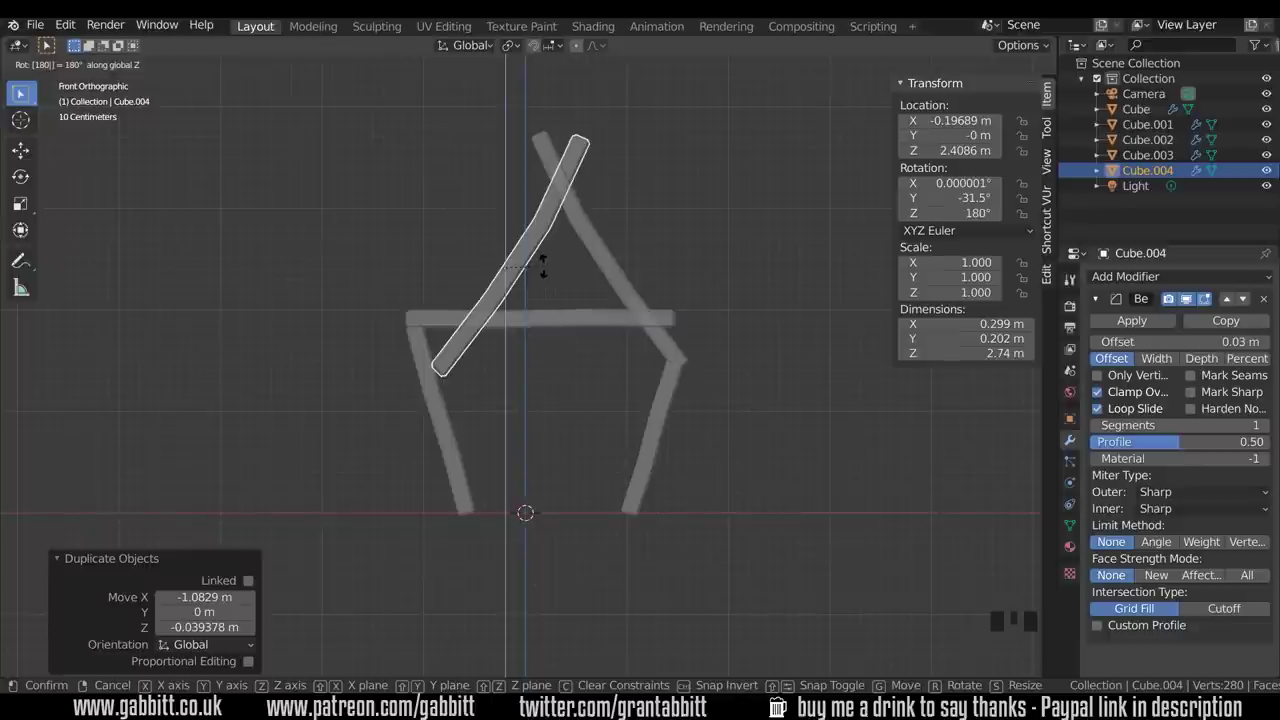
pyautogui.press('Return')
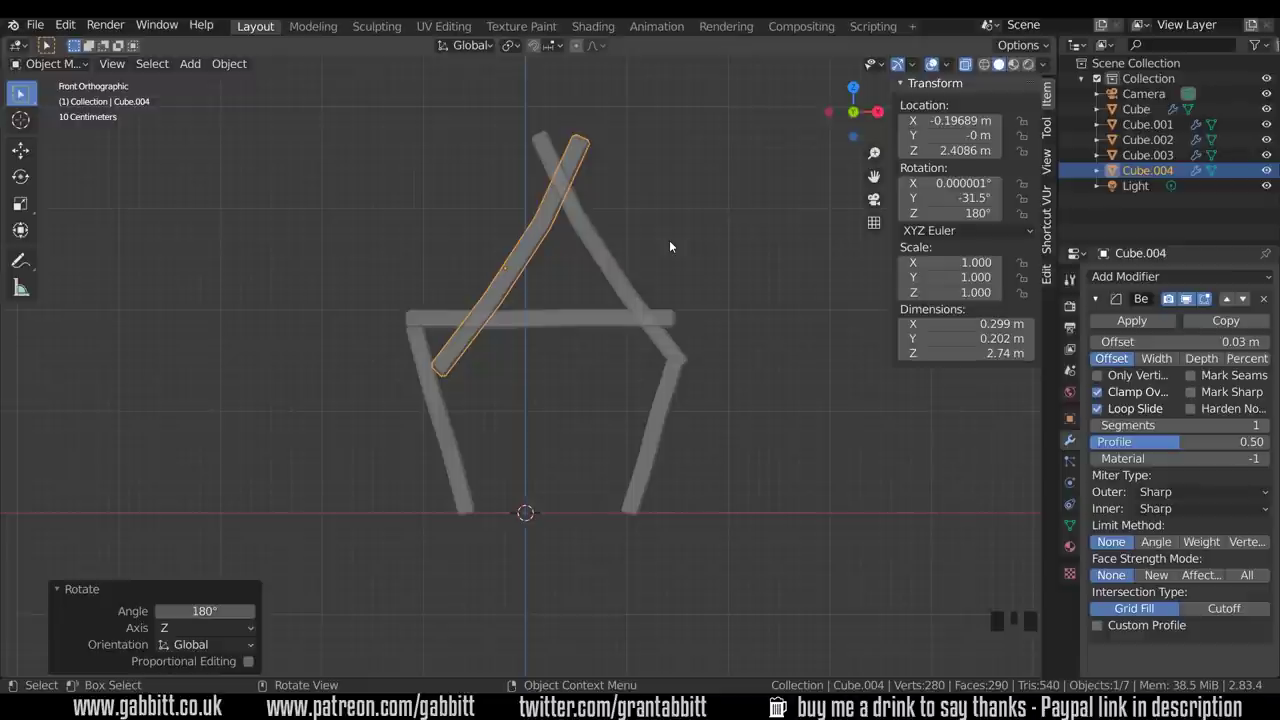
pyautogui.press('s')
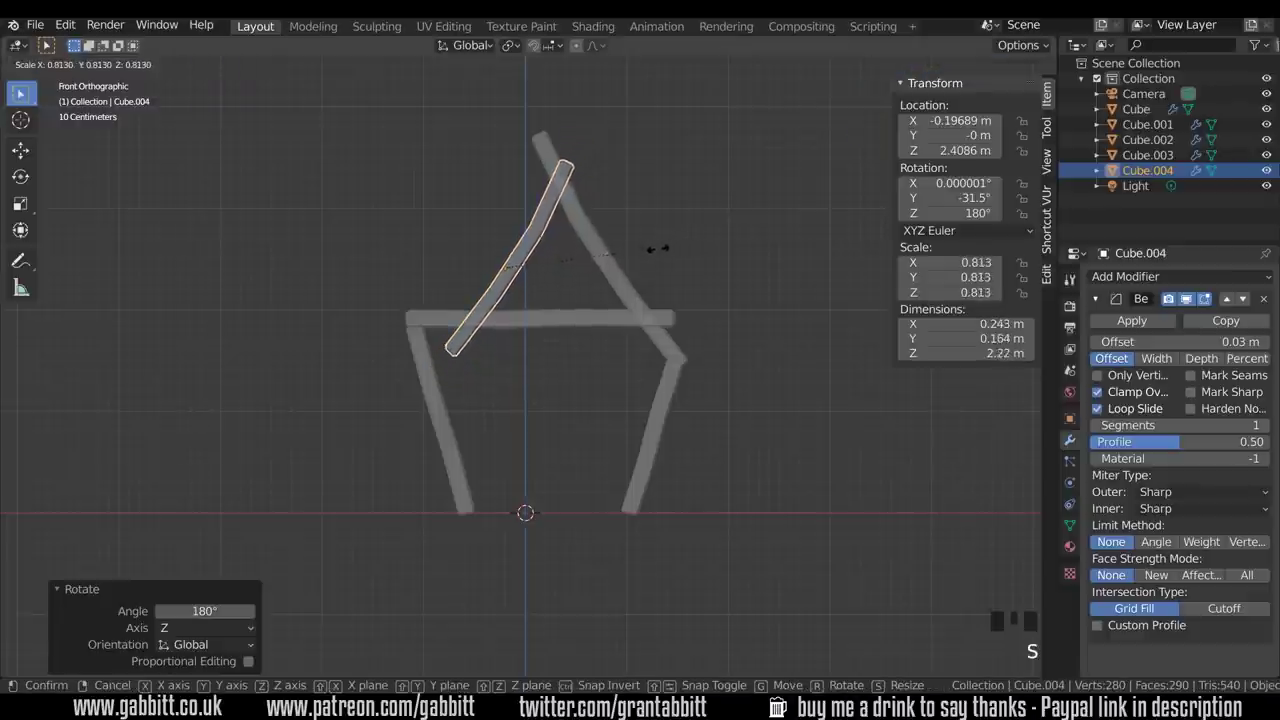
pyautogui.press('z')
pyautogui.press('z')
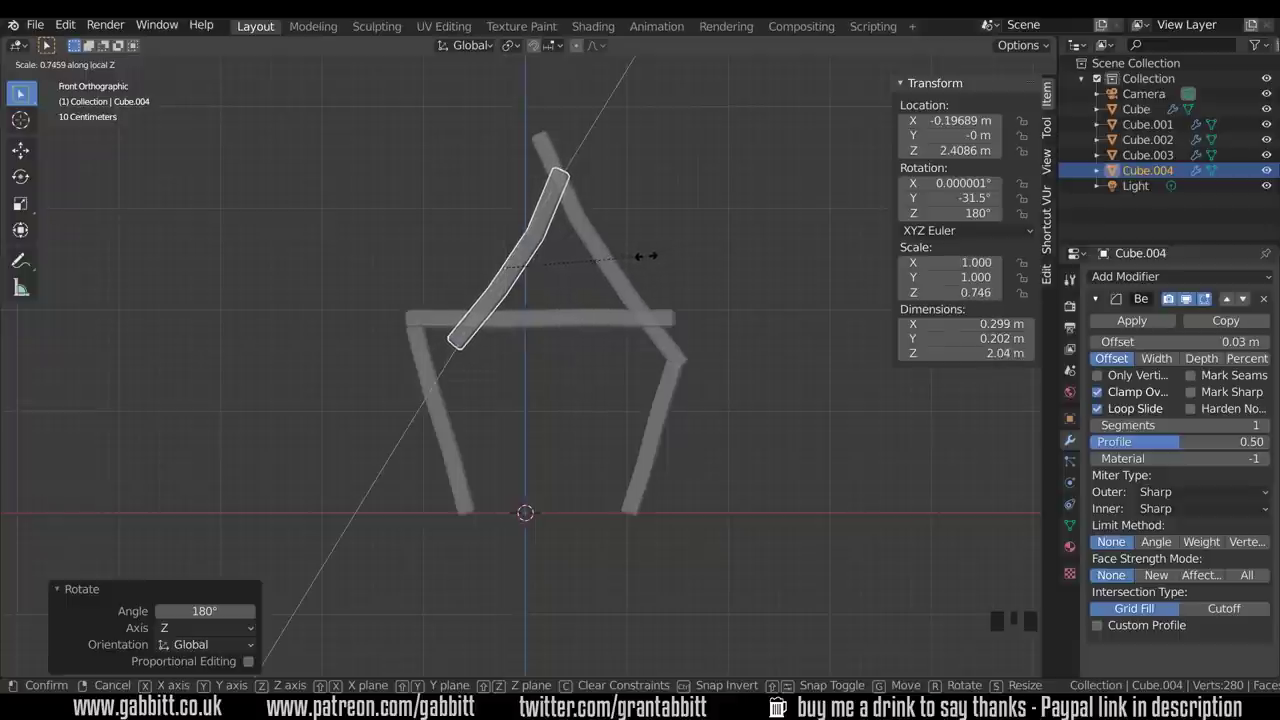
pyautogui.click(655, 255)
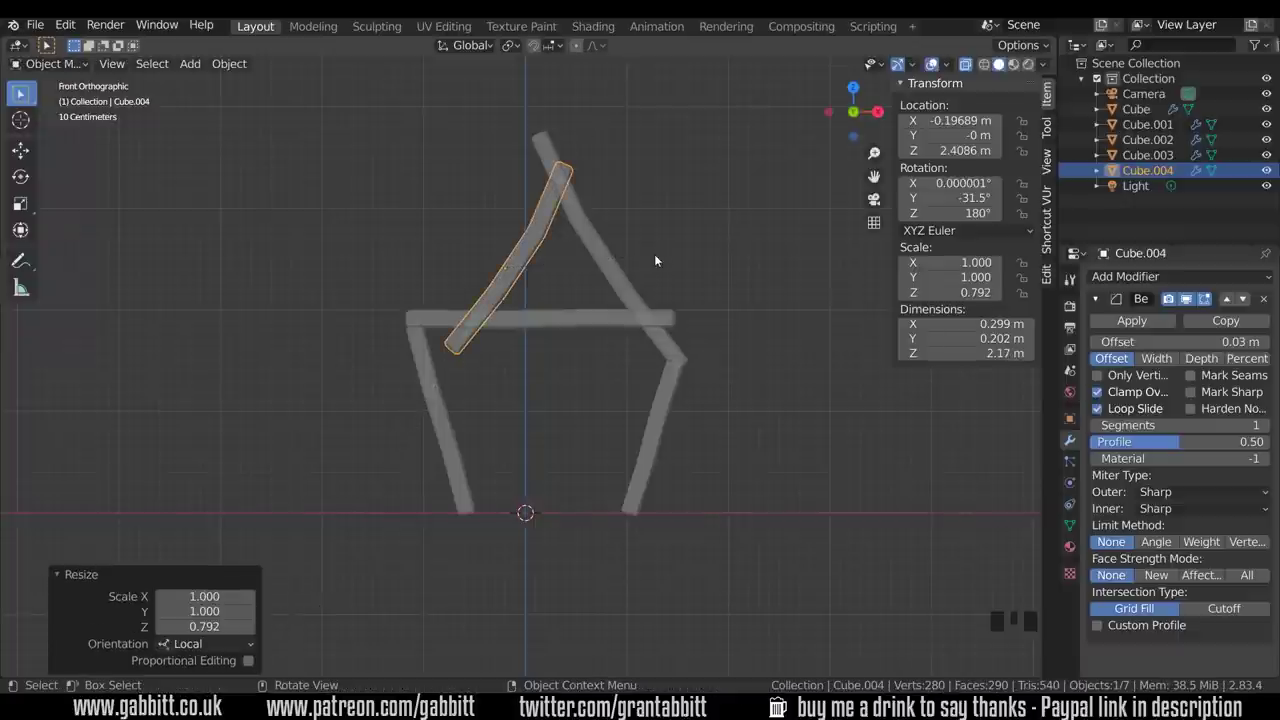
# Move the shortened rafter's top to the roof apex and align it with a slight tilt and X nudge
pyautogui.press('g')
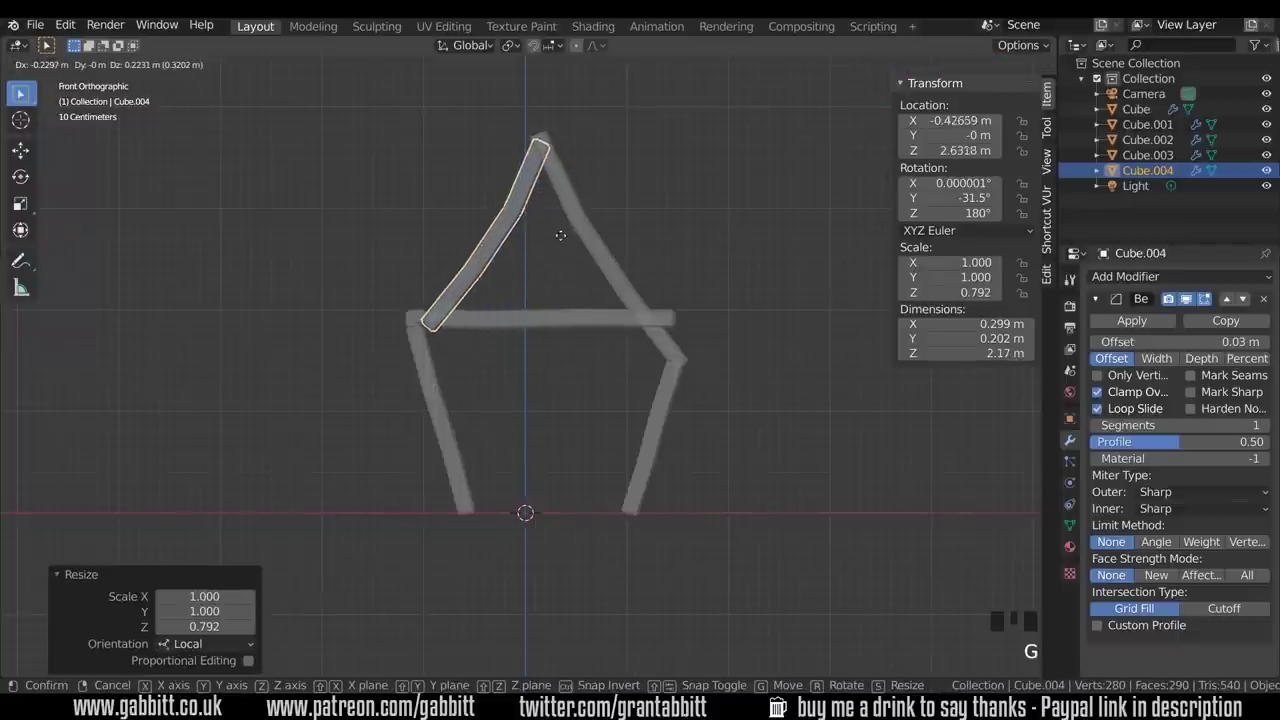
pyautogui.click(563, 228)
pyautogui.press('r')
pyautogui.click(584, 199)
pyautogui.press('g')
pyautogui.press('x')
pyautogui.click(609, 224)
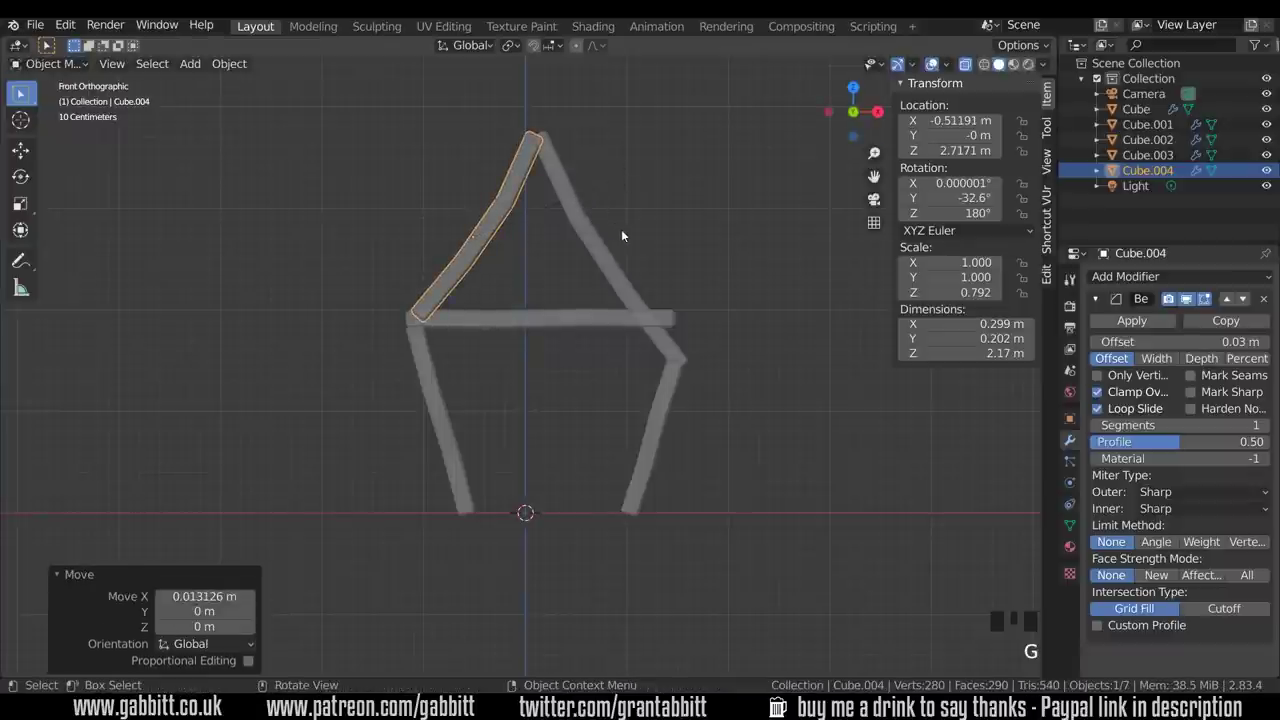
pyautogui.click(609, 318)
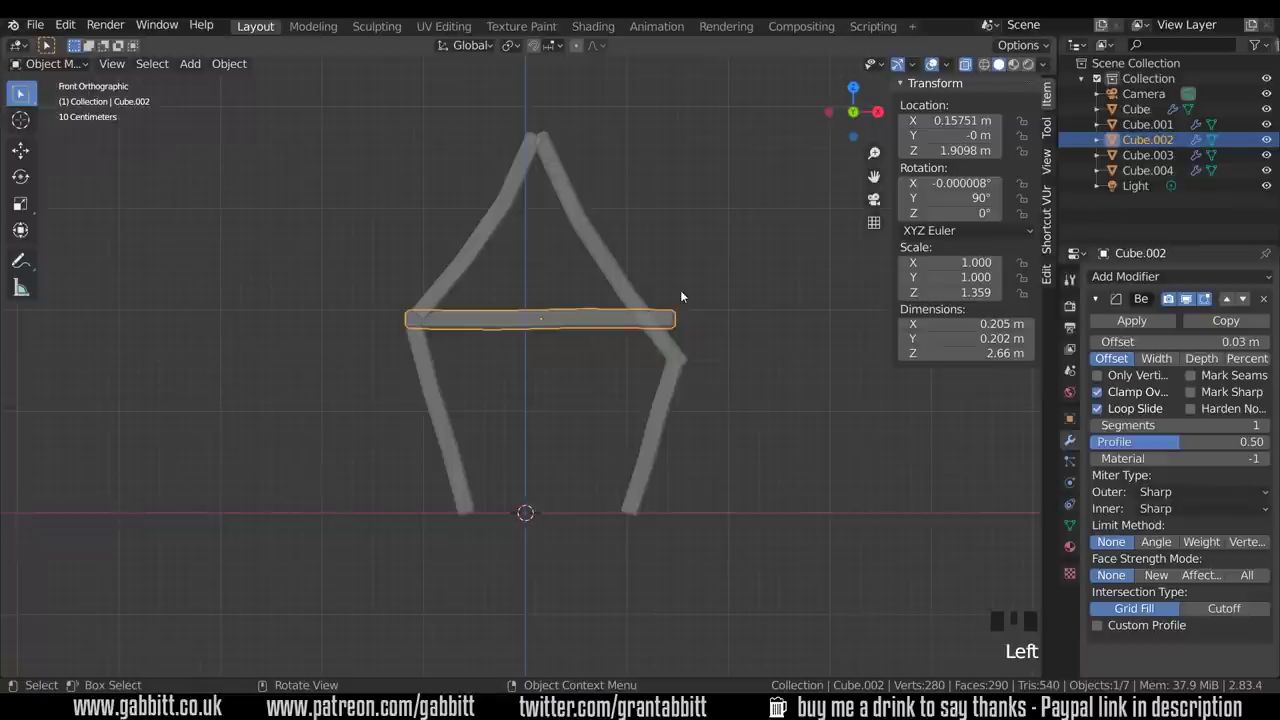
# Slide the tie beam's right-end vertices 0.256 m left along X, shortening it from 2.66 m to 2.41 m
pyautogui.press('Tab')
pyautogui.click(675, 318)
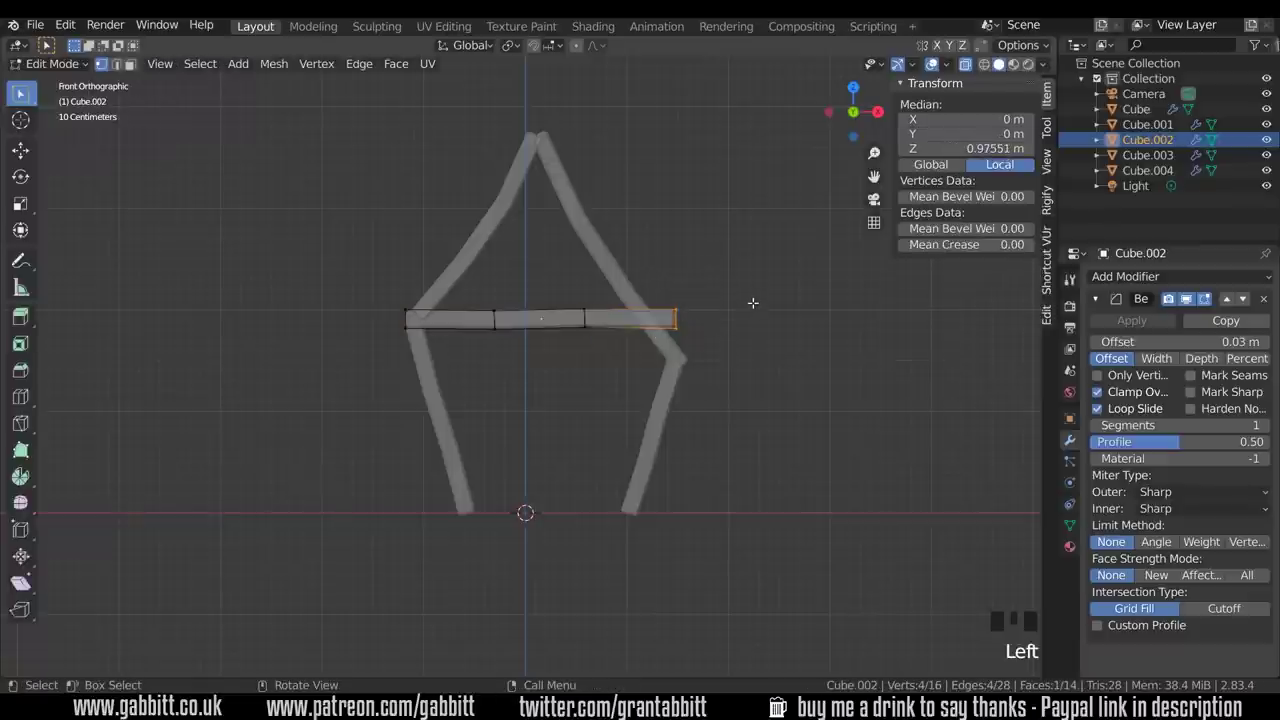
pyautogui.press('g')
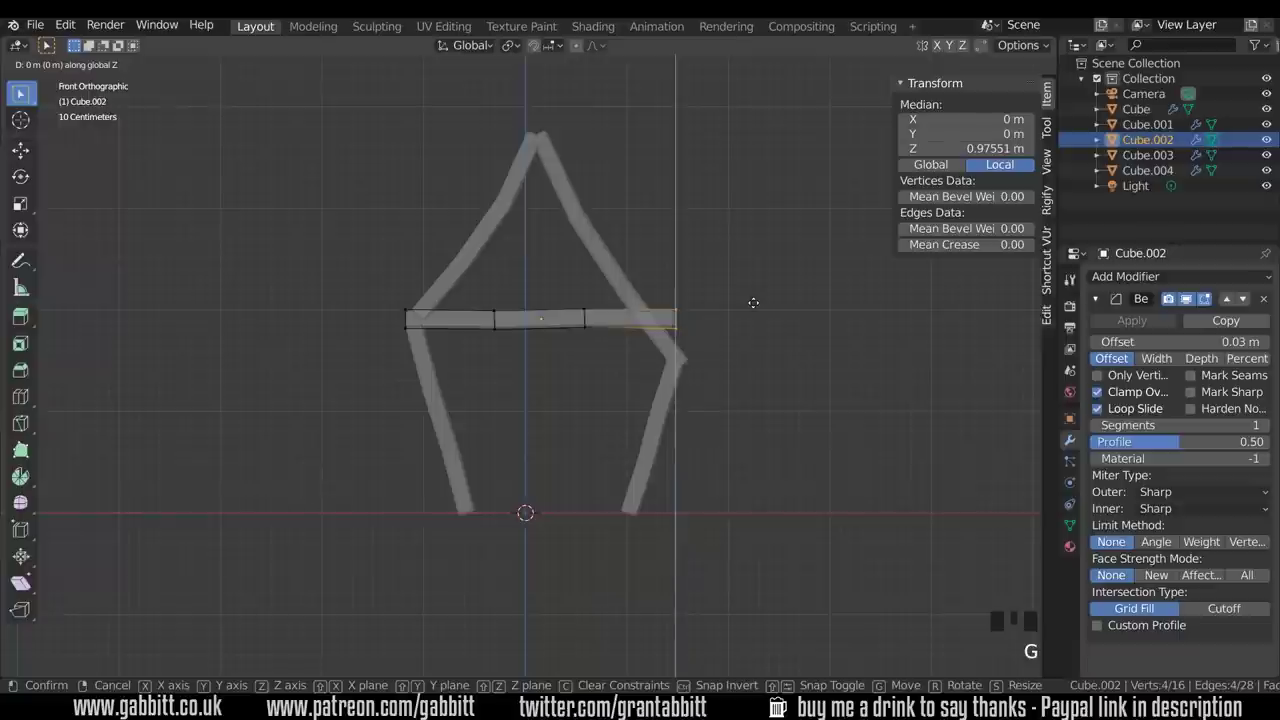
pyautogui.press('x')
pyautogui.click(726, 303)
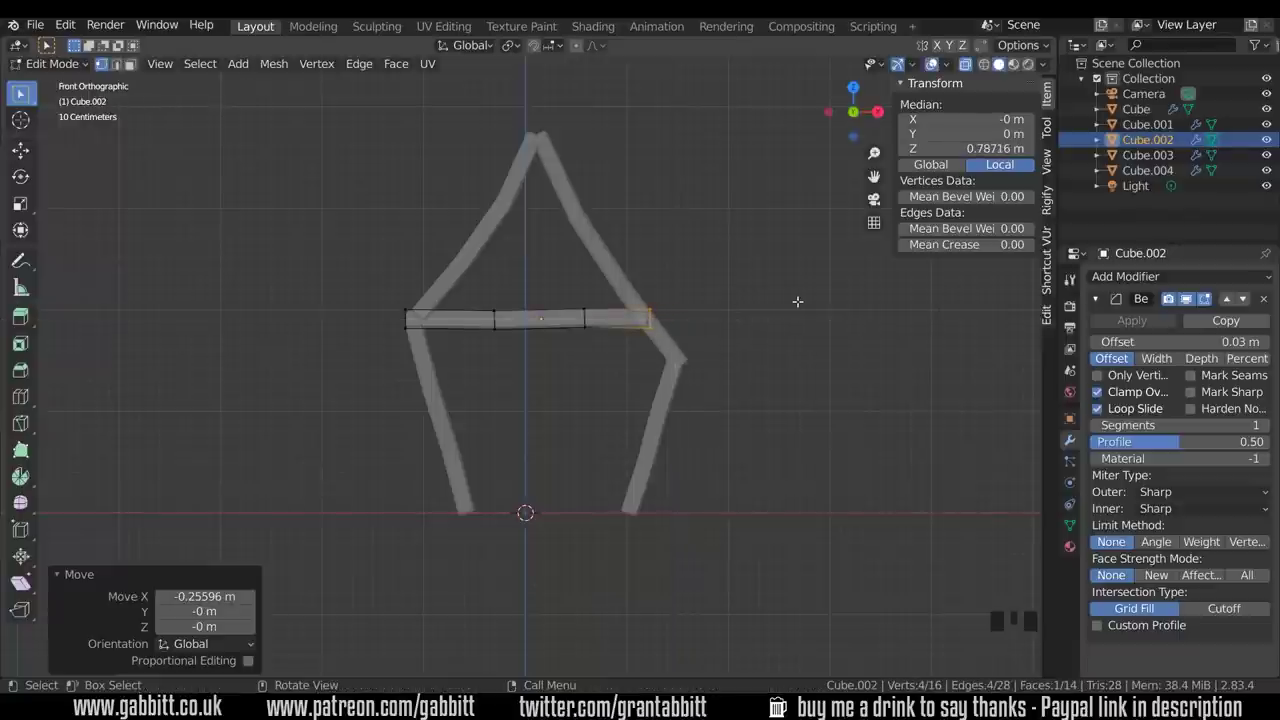
pyautogui.press('Tab')
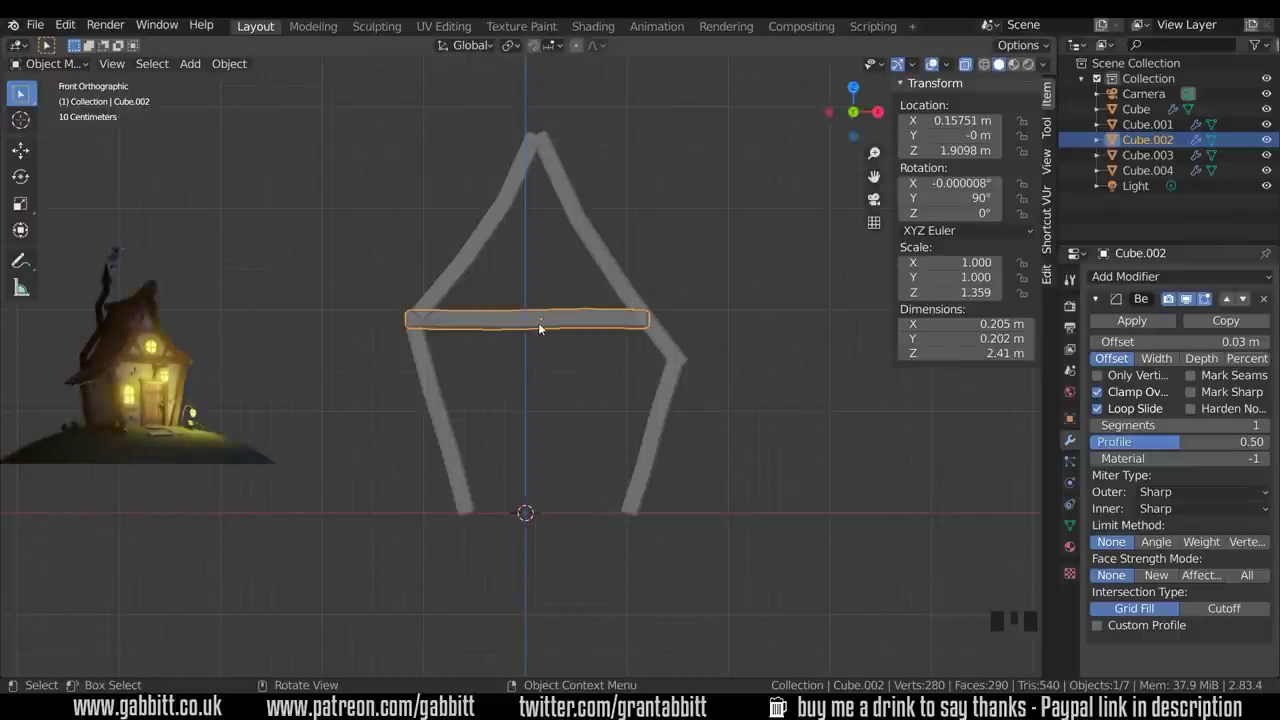
# Make a short collar beam from a scaled copy of the tie beam, fitted between the rafters just below the apex
pyautogui.hotkey('shift', 'd')
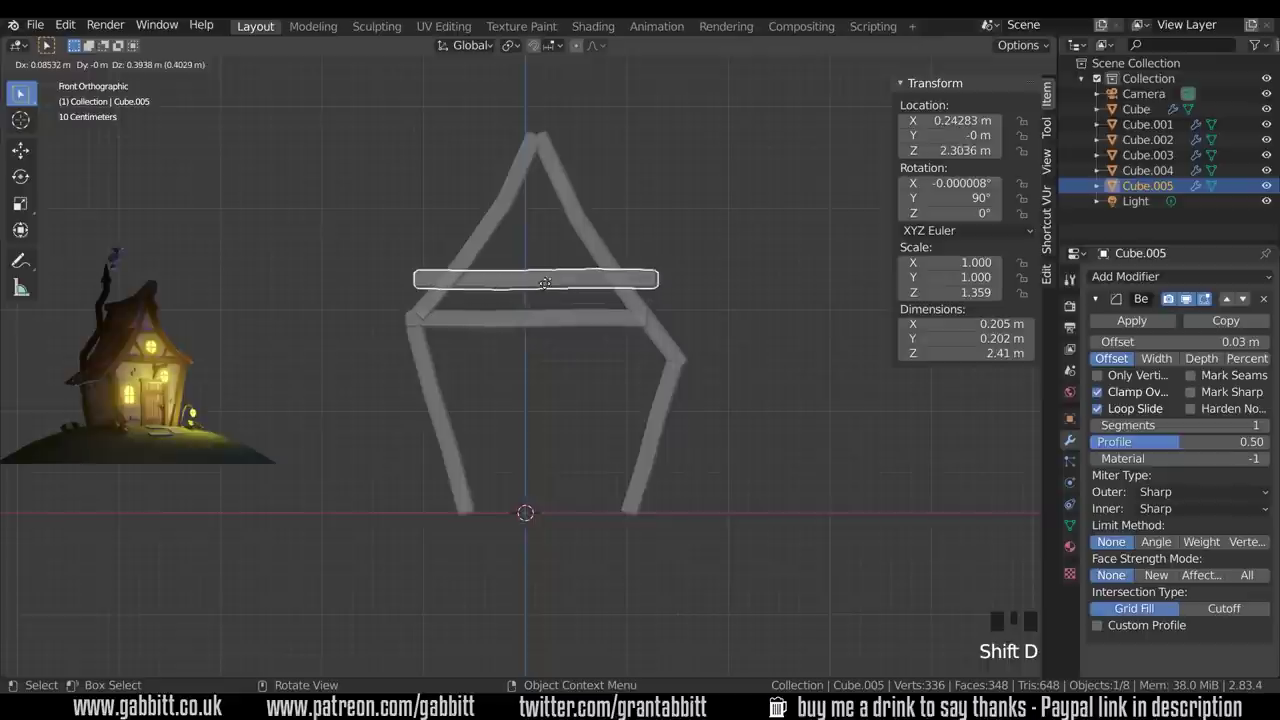
pyautogui.click(547, 281)
pyautogui.press('s')
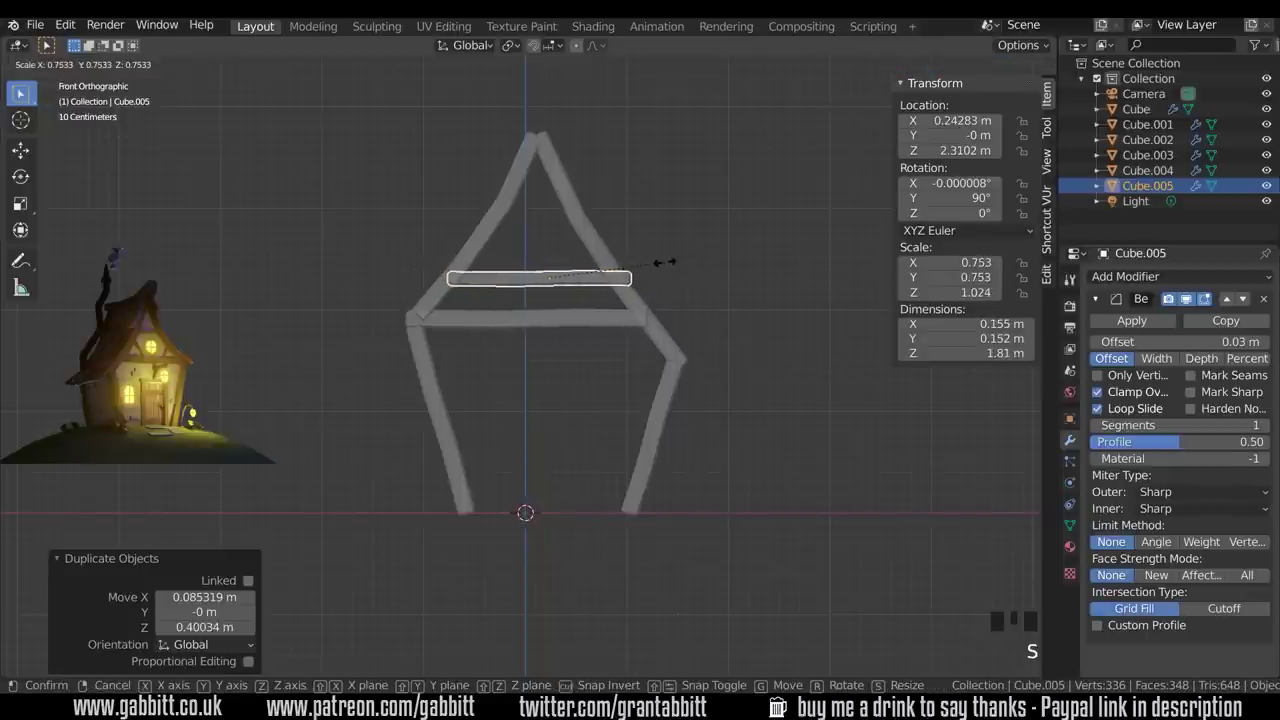
pyautogui.click(660, 264)
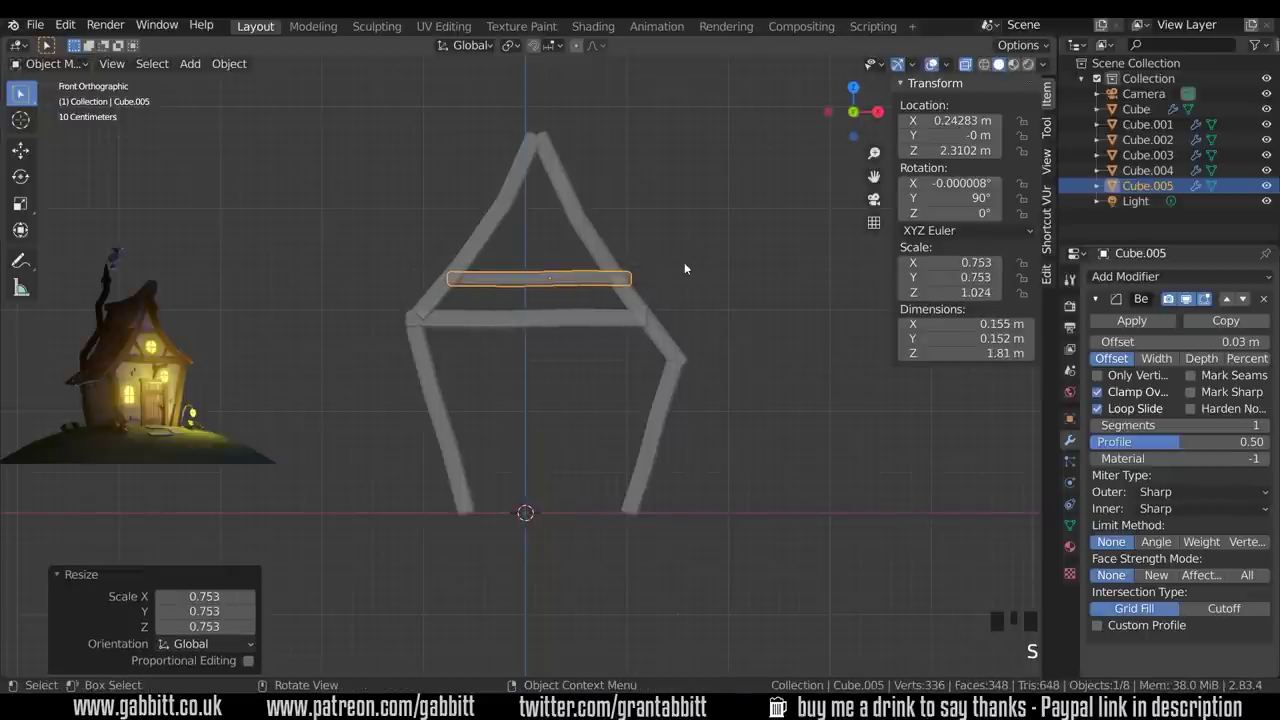
pyautogui.press('s')
pyautogui.press('x')
pyautogui.click(558, 295)
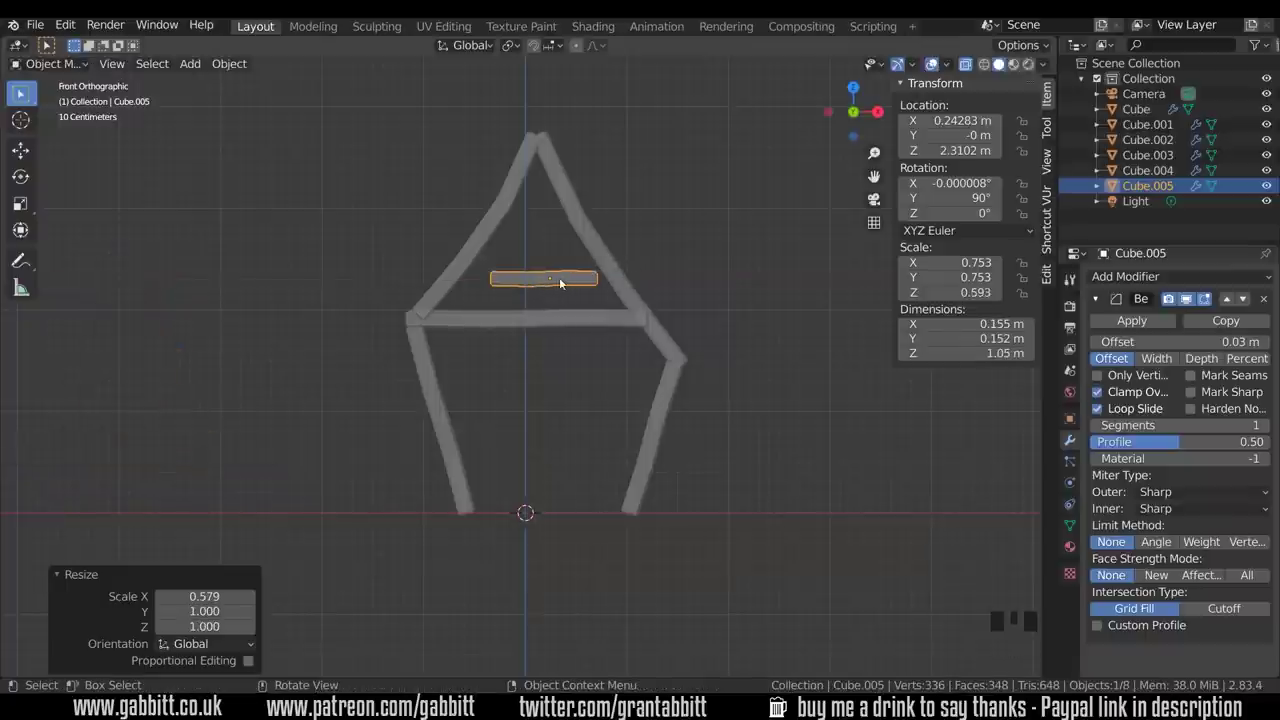
pyautogui.press('g')
pyautogui.click(561, 225)
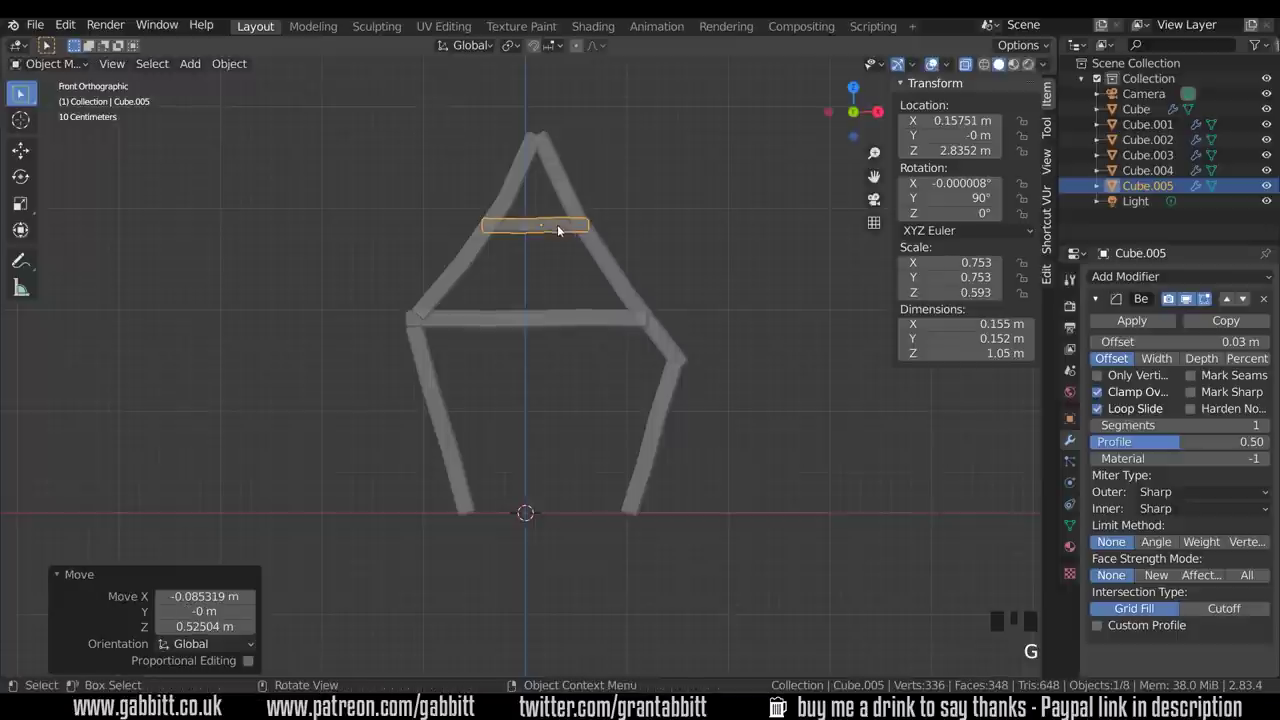
pyautogui.press('s')
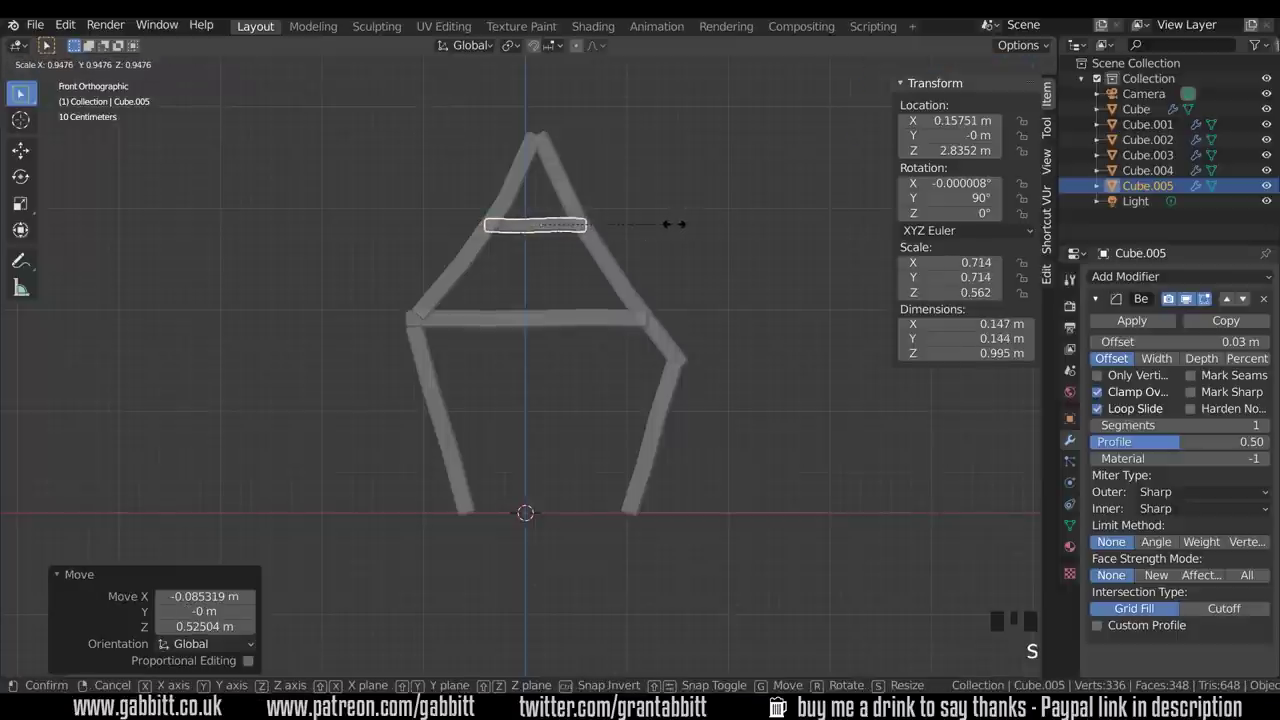
pyautogui.press('x')
pyautogui.click(660, 230)
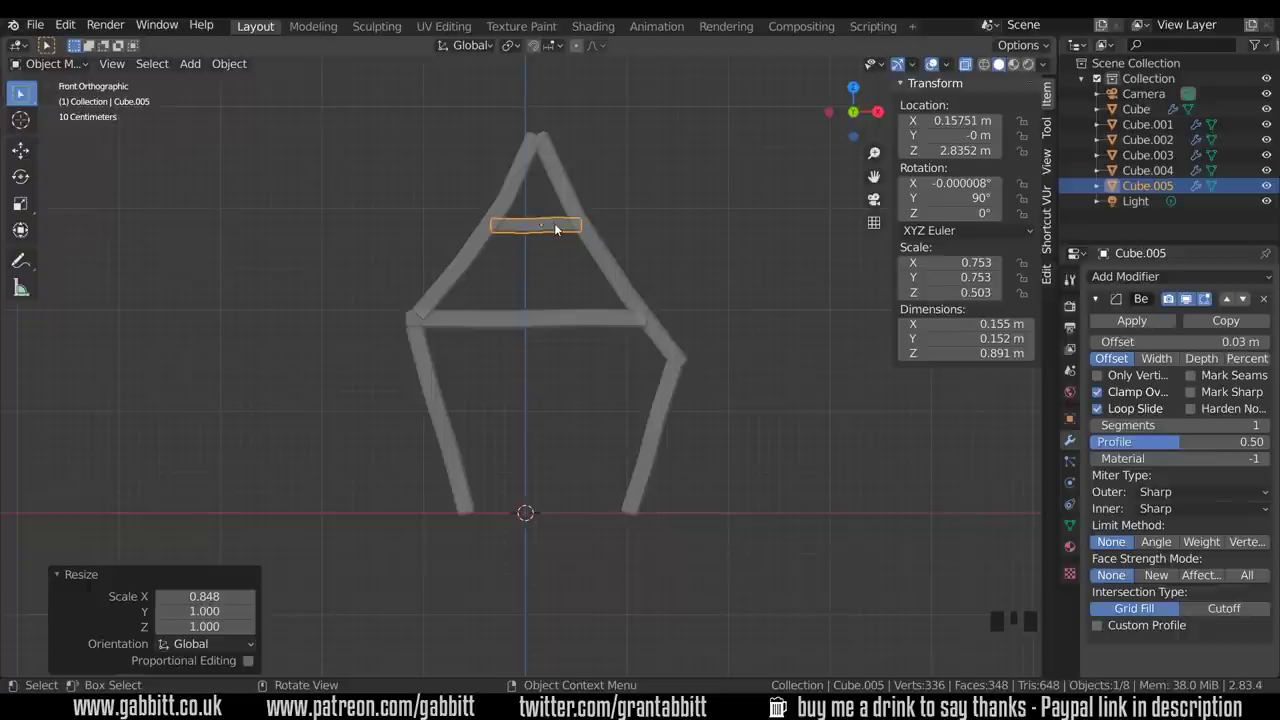
# Turn a shortened copy of the collar beam into a diagonal brace against the right rafter
pyautogui.hotkey('shift', 'd')
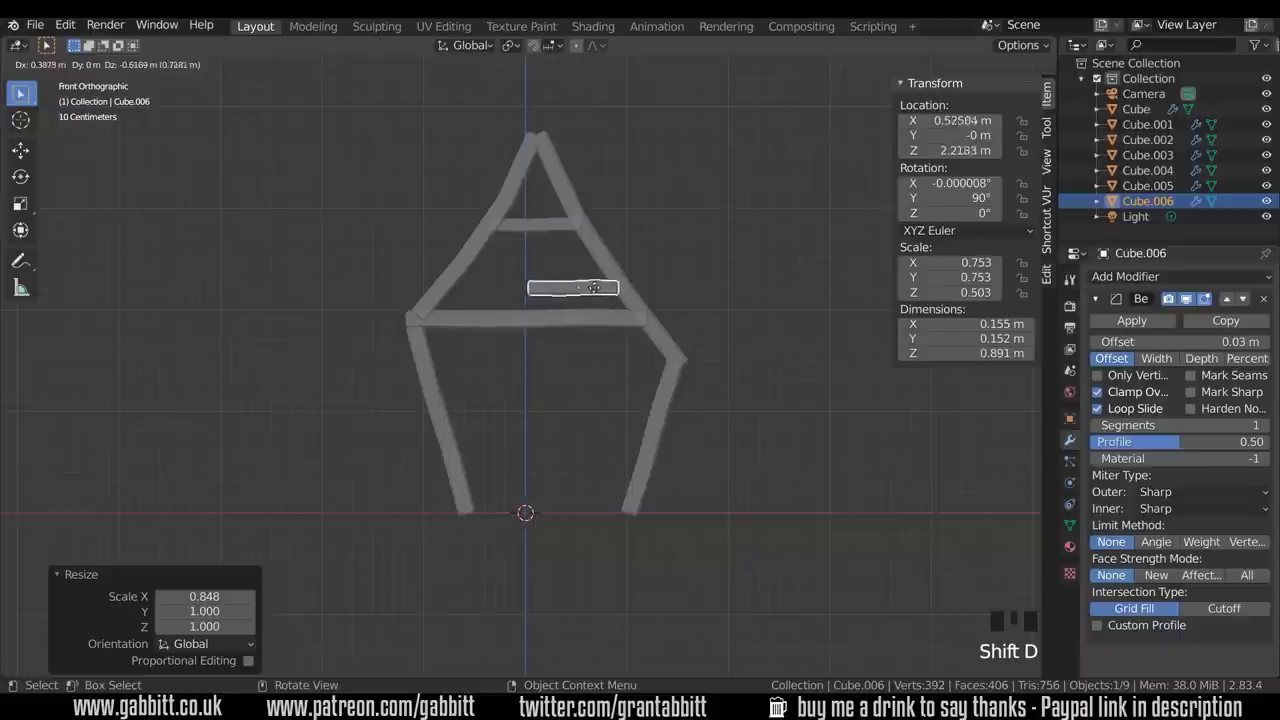
pyautogui.click(600, 292)
pyautogui.press('r')
pyautogui.click(665, 241)
pyautogui.press('g')
pyautogui.click(756, 267)
pyautogui.press('r')
pyautogui.click(773, 231)
pyautogui.press('s')
pyautogui.press('z')
pyautogui.press('z')
pyautogui.click(748, 242)
pyautogui.press('r')
pyautogui.click(636, 288)
pyautogui.press('g')
pyautogui.click(638, 287)
# Mirror a copy of the right brace onto the left rafter, shortened to fit
pyautogui.hotkey('shift', 'd')
pyautogui.click(512, 250)
pyautogui.press('r')
pyautogui.click(483, 254)
pyautogui.press('g')
pyautogui.click(499, 258)
pyautogui.press('s')
pyautogui.press('z')
pyautogui.press('z')
pyautogui.click(569, 267)
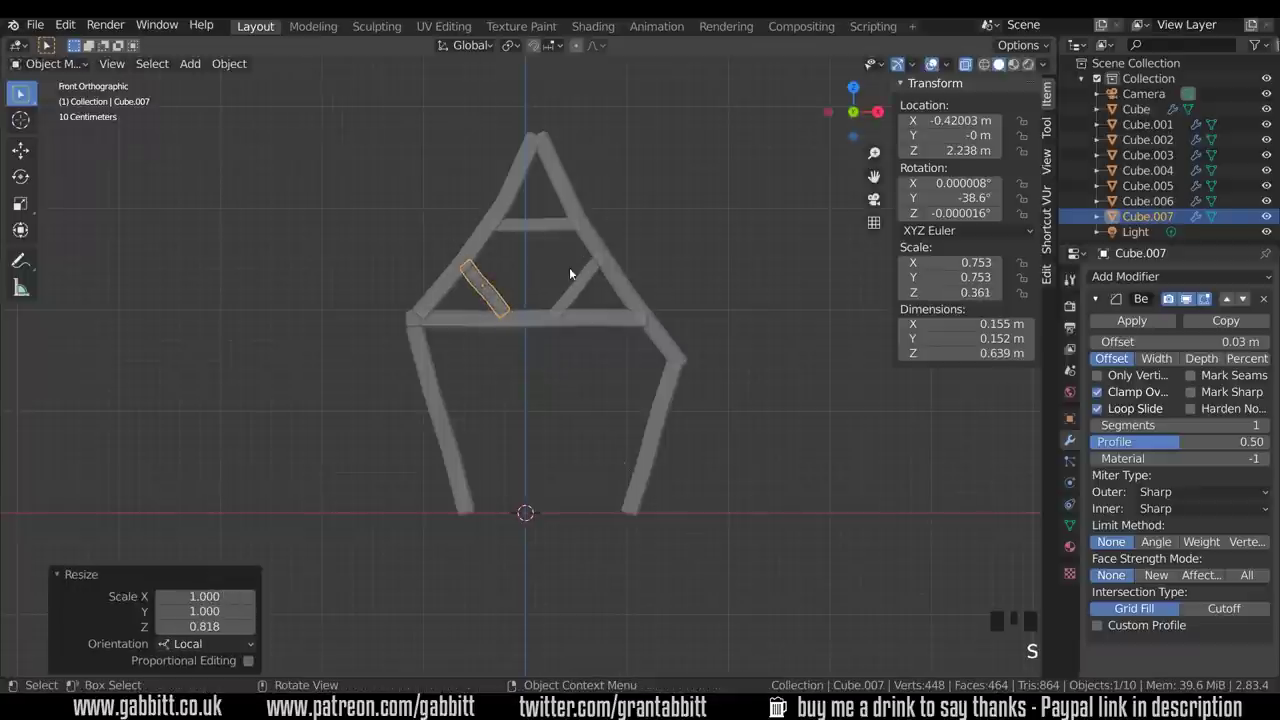
pyautogui.press('g')
pyautogui.click(503, 288)
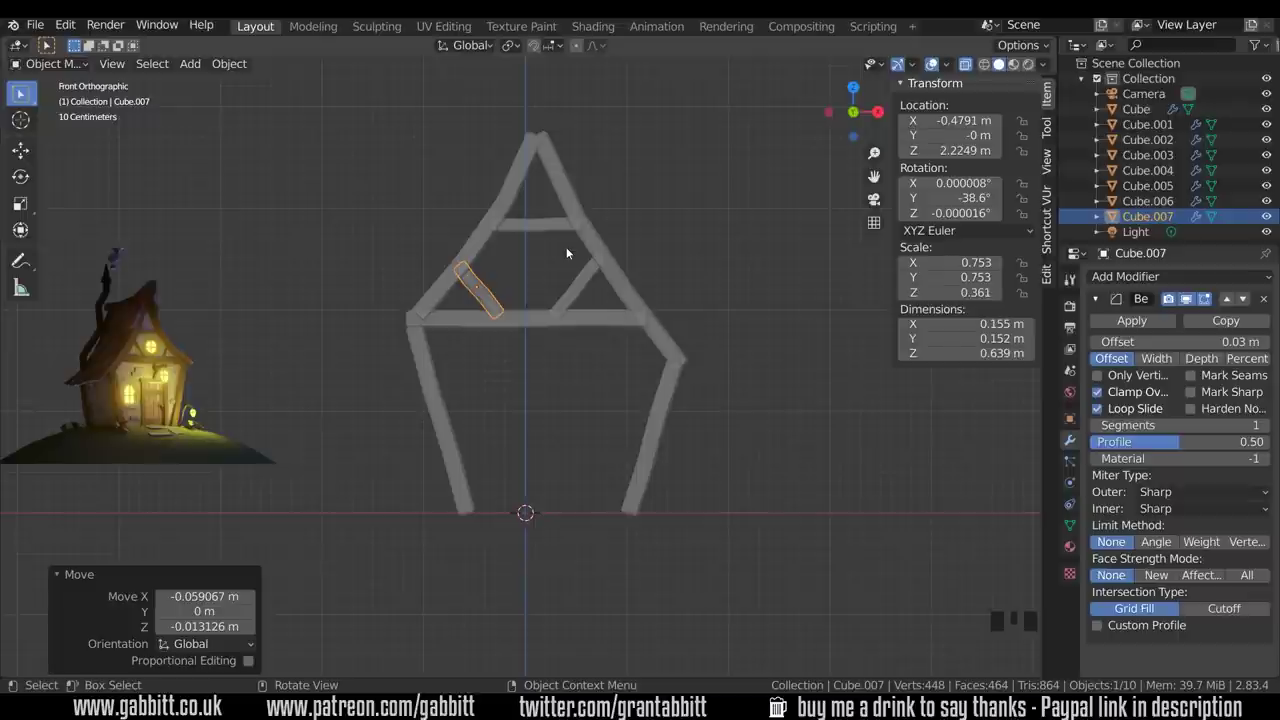
# Copy the left brace down and angle it across the corner between the left post and crossbeam
pyautogui.hotkey('shift', 'd')
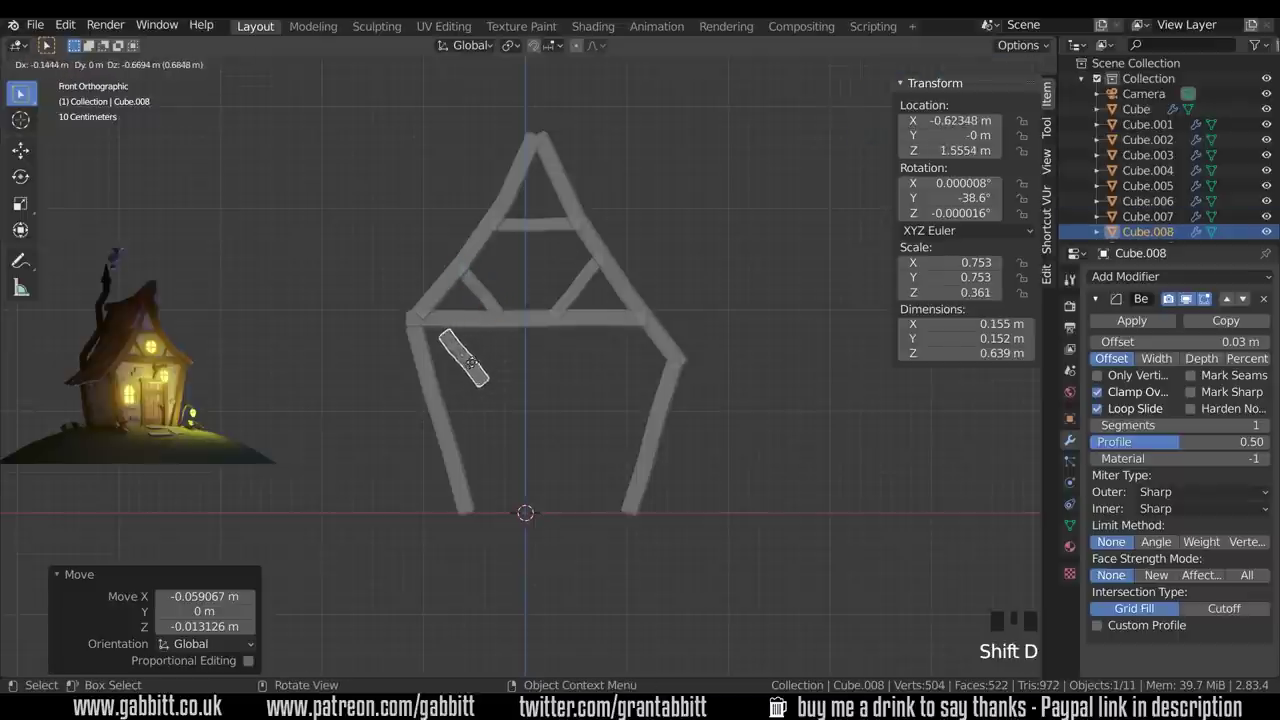
pyautogui.click(470, 362)
pyautogui.press('r')
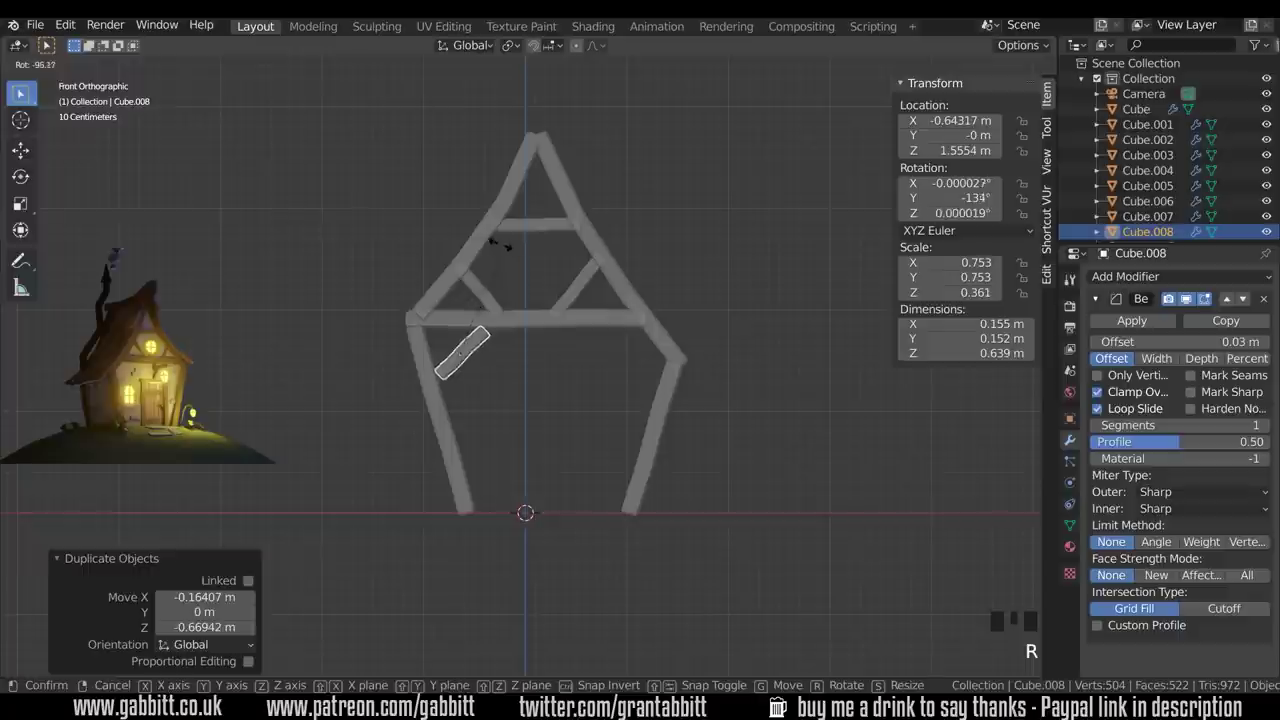
pyautogui.click(503, 331)
pyautogui.press('g')
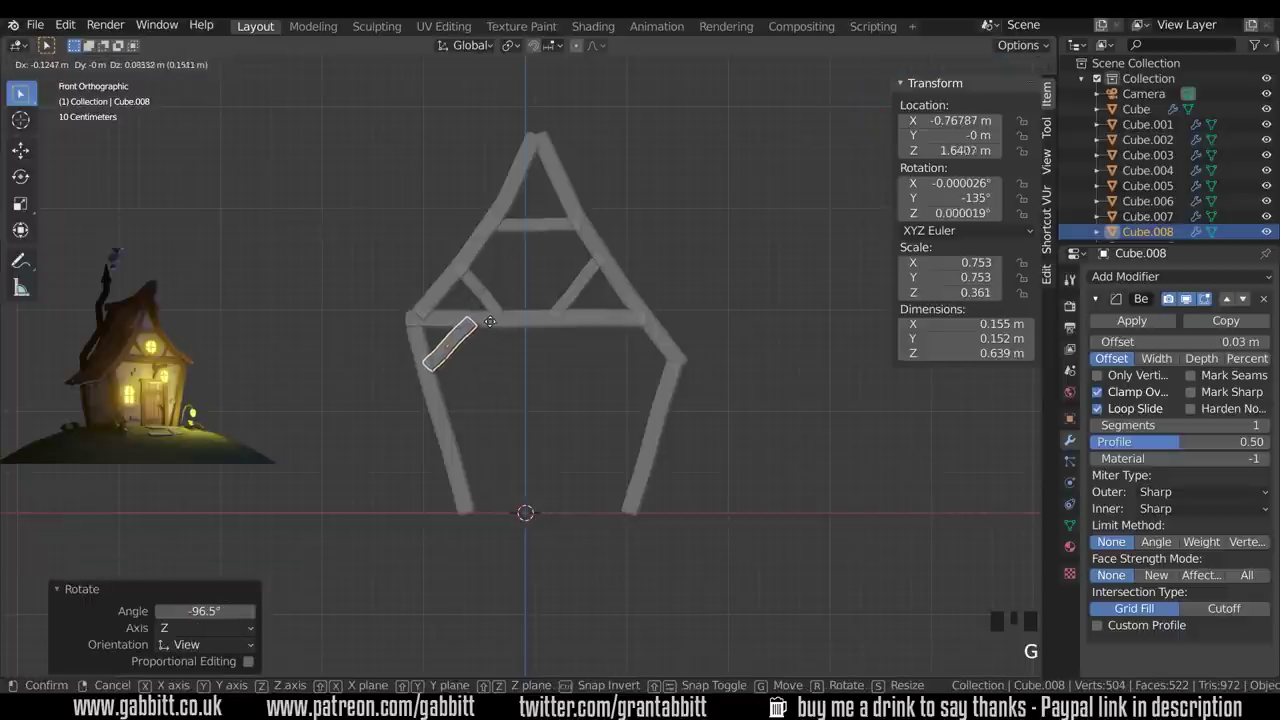
pyautogui.click(498, 327)
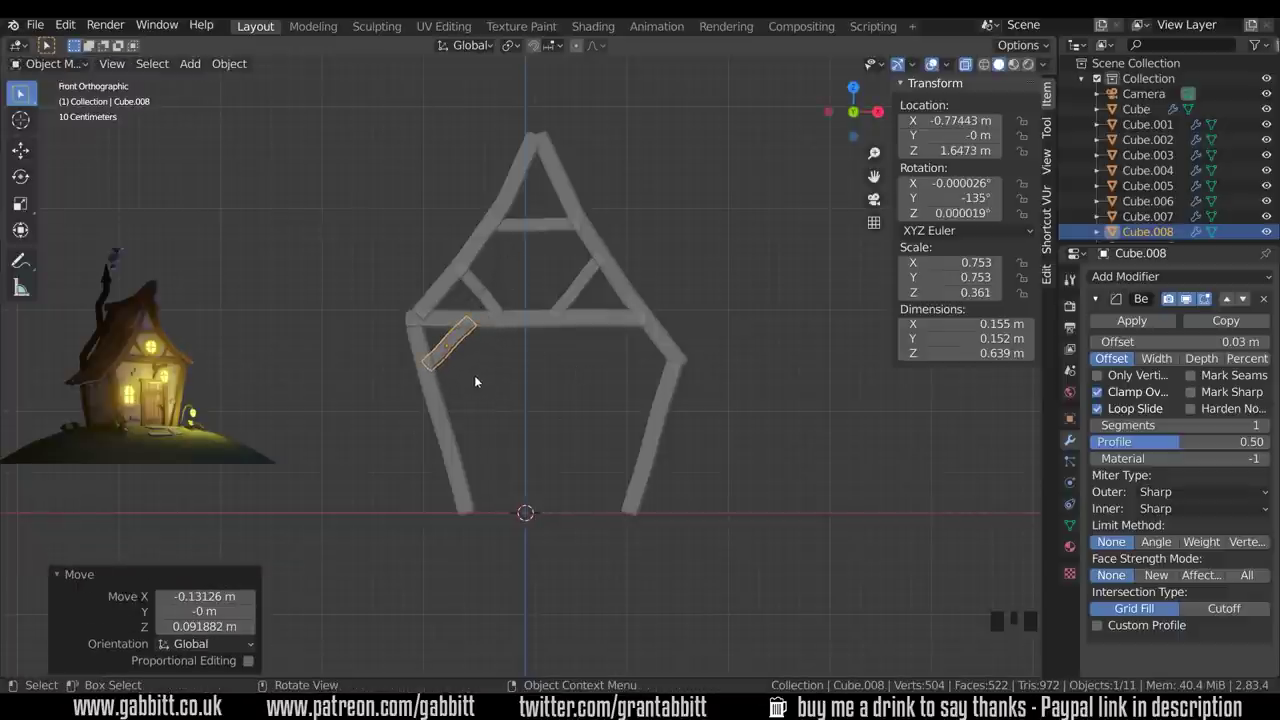
# Copy the top crossbar twice into the lower wall as a lintel, turning the second copy upright with R 90
pyautogui.click(549, 237)
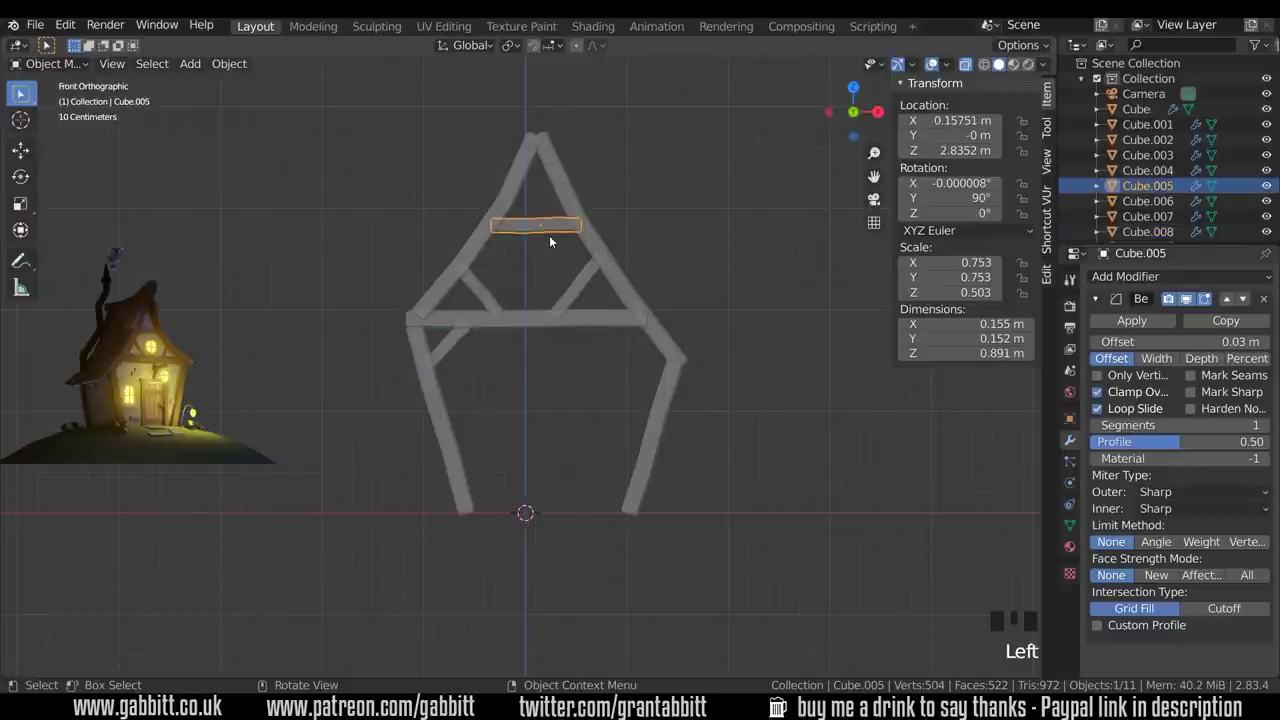
pyautogui.hotkey('shift', 'd')
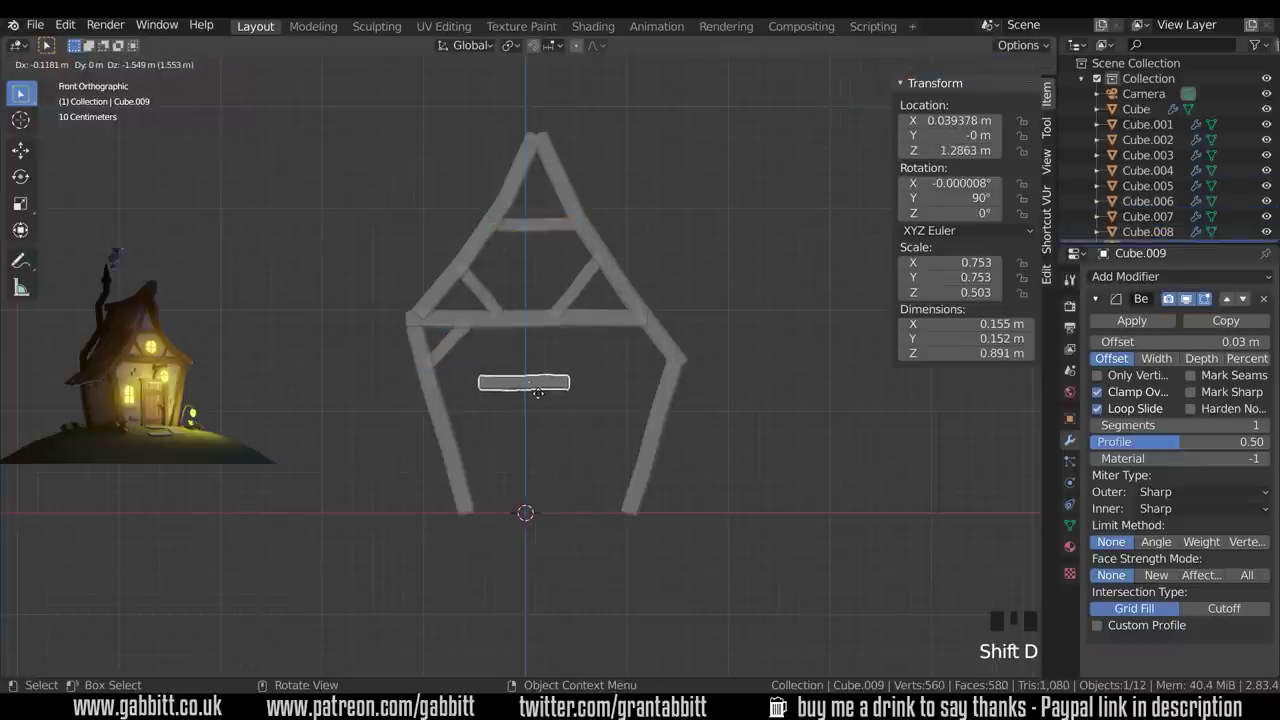
pyautogui.click(540, 394)
pyautogui.hotkey('shift', 'd')
pyautogui.click(524, 443)
pyautogui.write('r90')
pyautogui.press('Return')
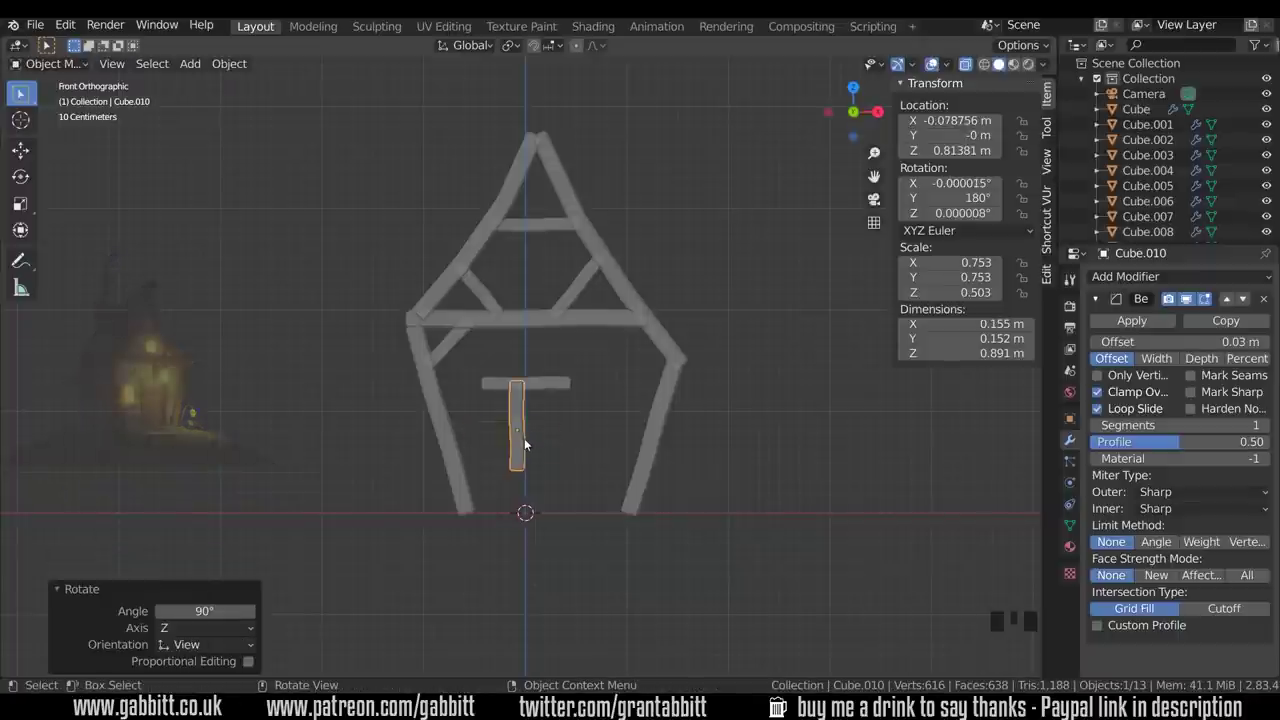
# Set the upright as the doorway's left post, stretch it vertically, and copy it along X for the right post
pyautogui.press('g')
pyautogui.click(484, 464)
pyautogui.press('s')
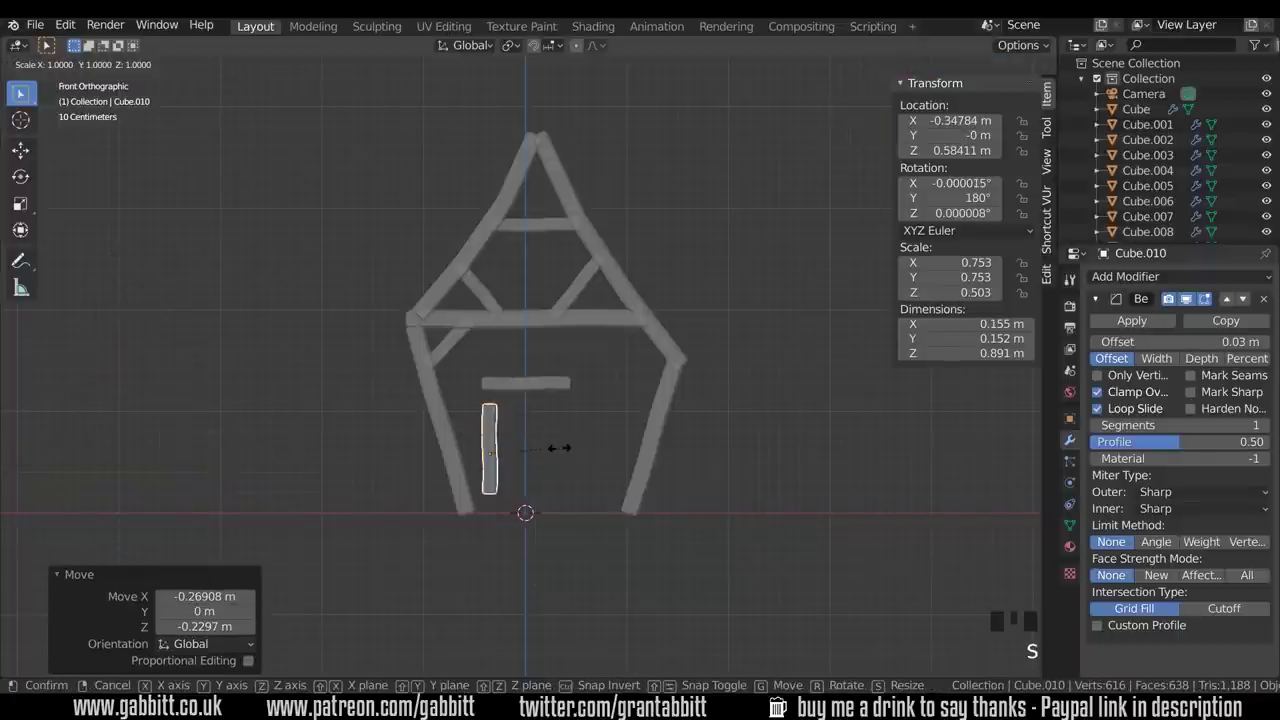
pyautogui.press('z')
pyautogui.click(497, 441)
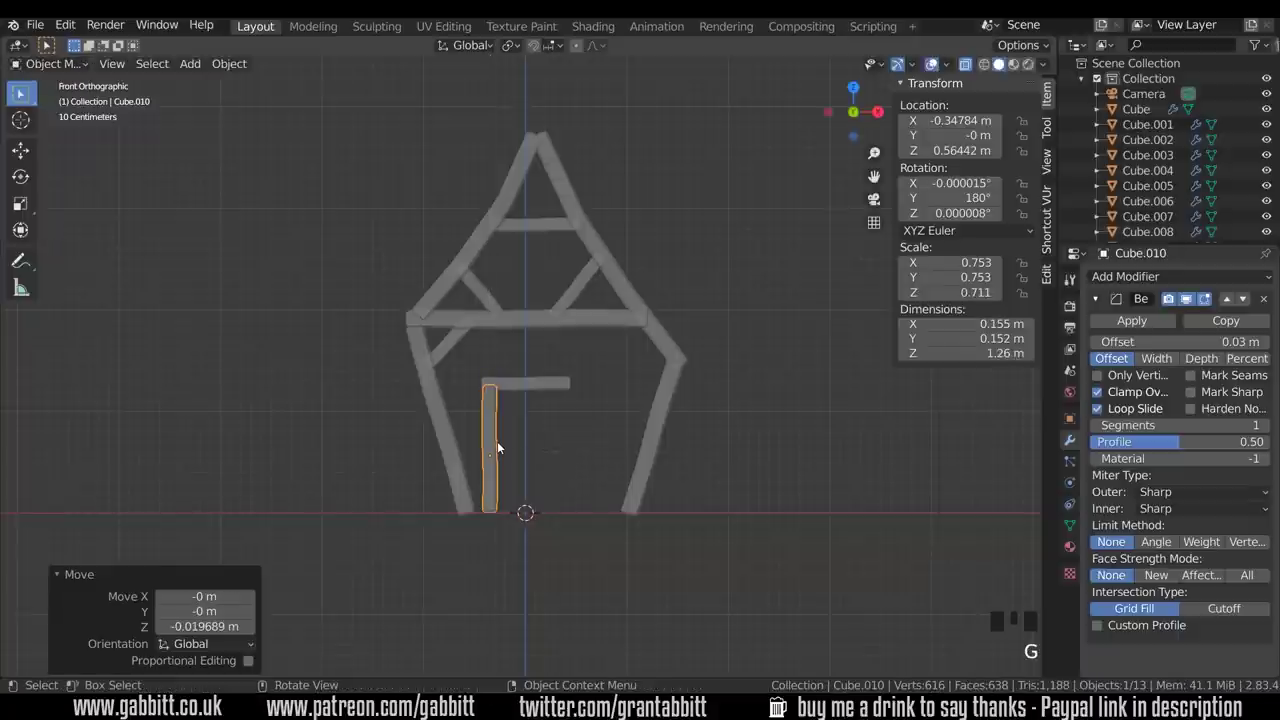
pyautogui.hotkey('shift', 'd')
pyautogui.click(497, 441)
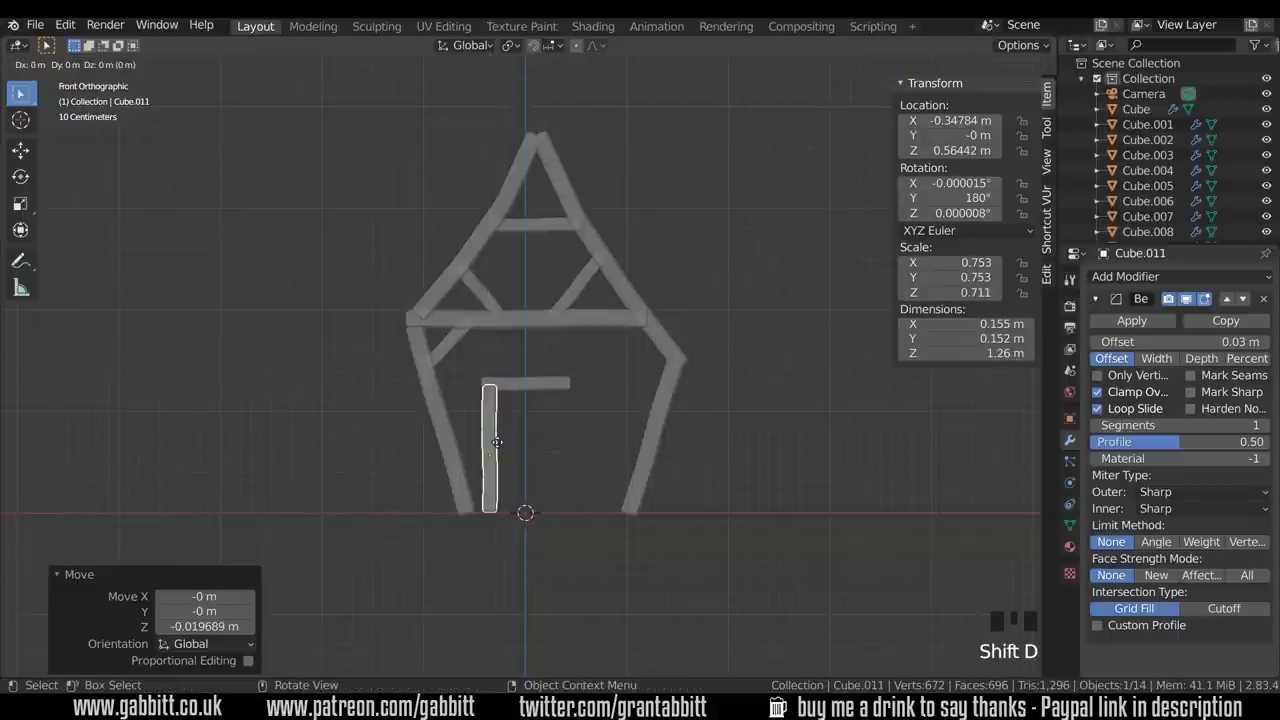
pyautogui.press('x')
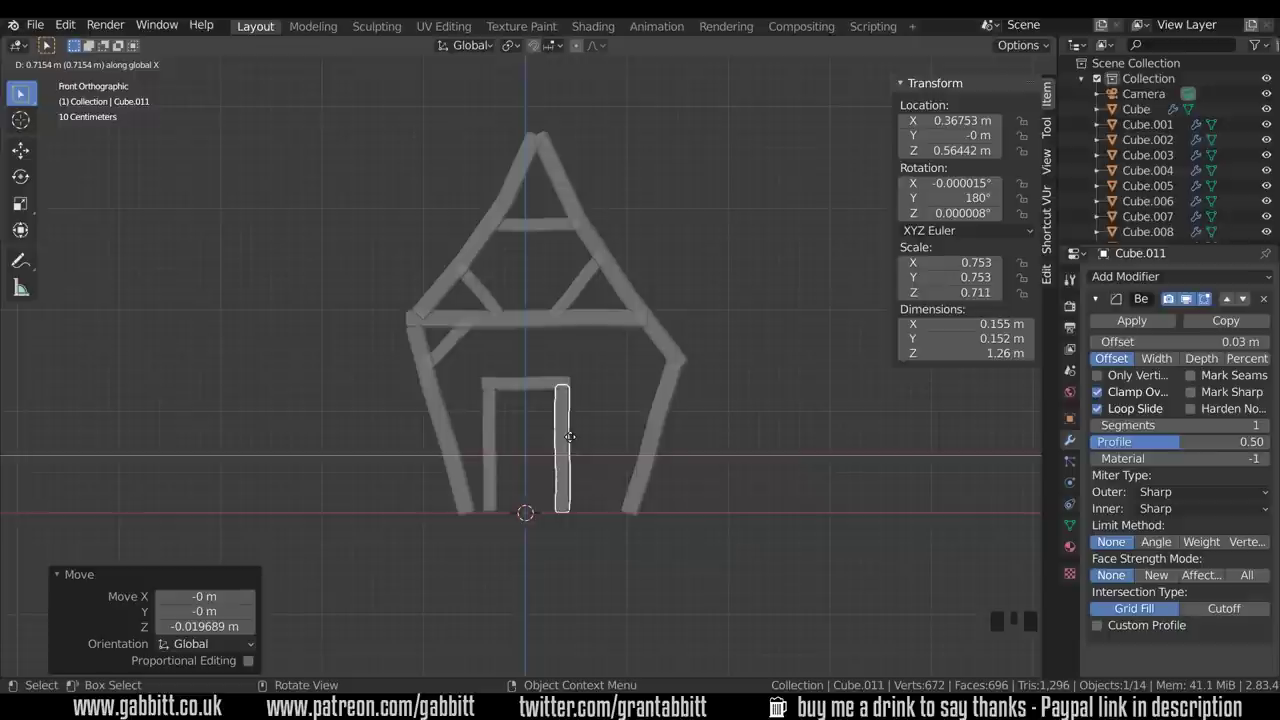
pyautogui.click(570, 437)
pyautogui.scroll(-2, 711, 408)
pyautogui.moveTo(753, 416); pyautogui.dragTo(680, 431, button='middle')
# Box-select every beam of the wall frame and duplicate it 3.5558 m along Y
pyautogui.hotkey('shift', 'b')
pyautogui.moveTo(413, 178); pyautogui.dragTo(653, 498)
pyautogui.hotkey('shift', 'd')
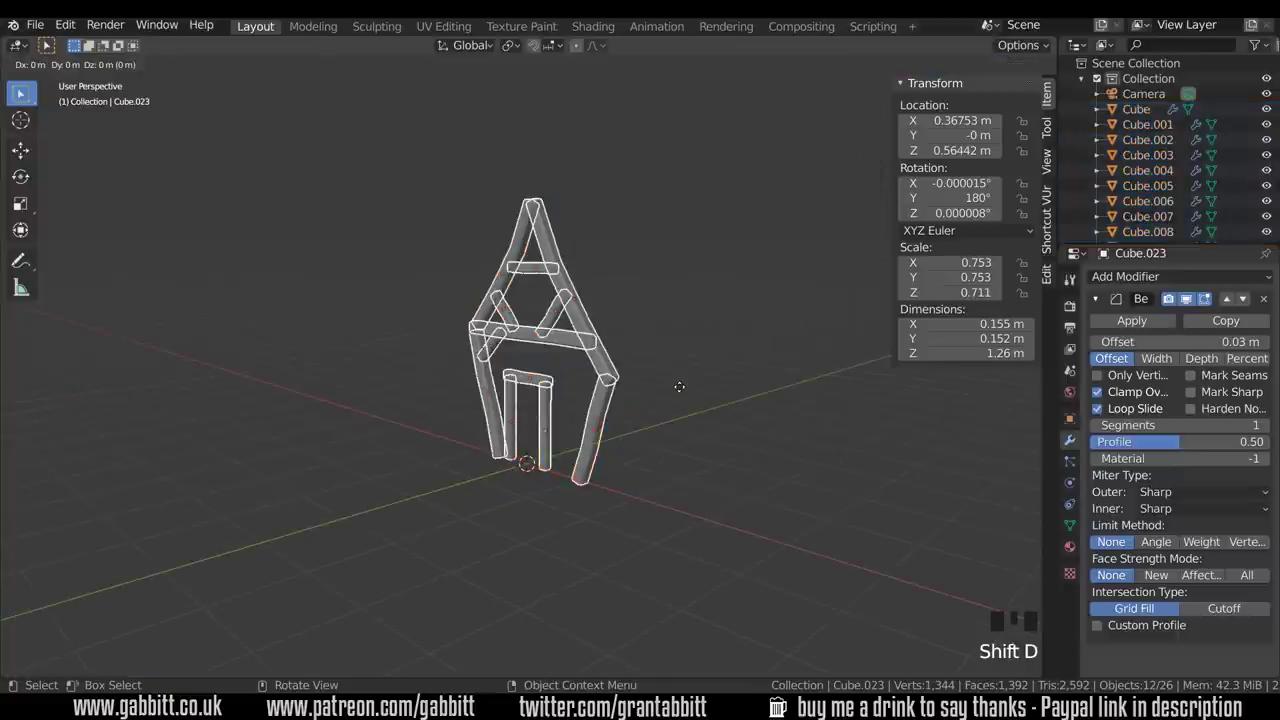
pyautogui.press('y')
pyautogui.click(765, 375)
pyautogui.moveTo(765, 375); pyautogui.dragTo(670, 395, button='middle')
pyautogui.moveTo(670, 395)
pyautogui.keyDown('shift'); pyautogui.mouseDown(button='middle')
pyautogui.moveTo(654, 408)
pyautogui.moveTo(645, 392)
pyautogui.mouseUp(button='middle'); pyautogui.keyUp('shift')
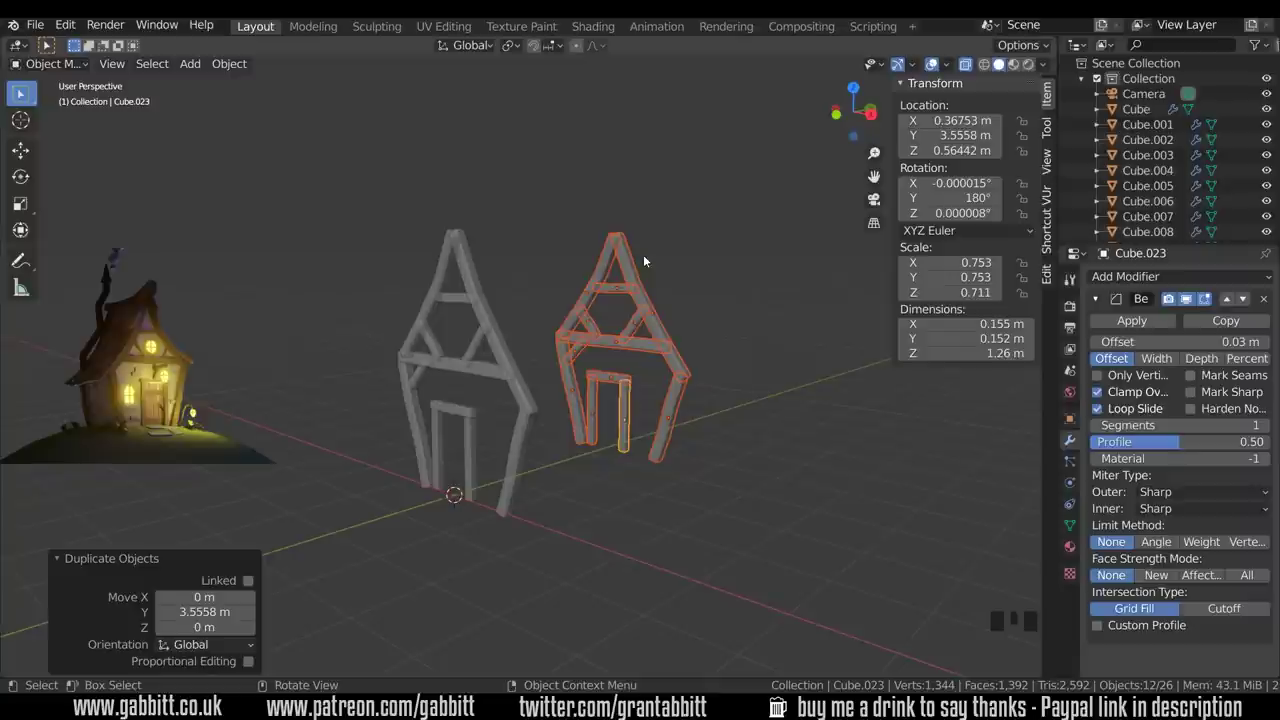
# Copy the left wall's main crossbeam straight up above the roof peak and turn it 90° about Z
pyautogui.click(454, 367)
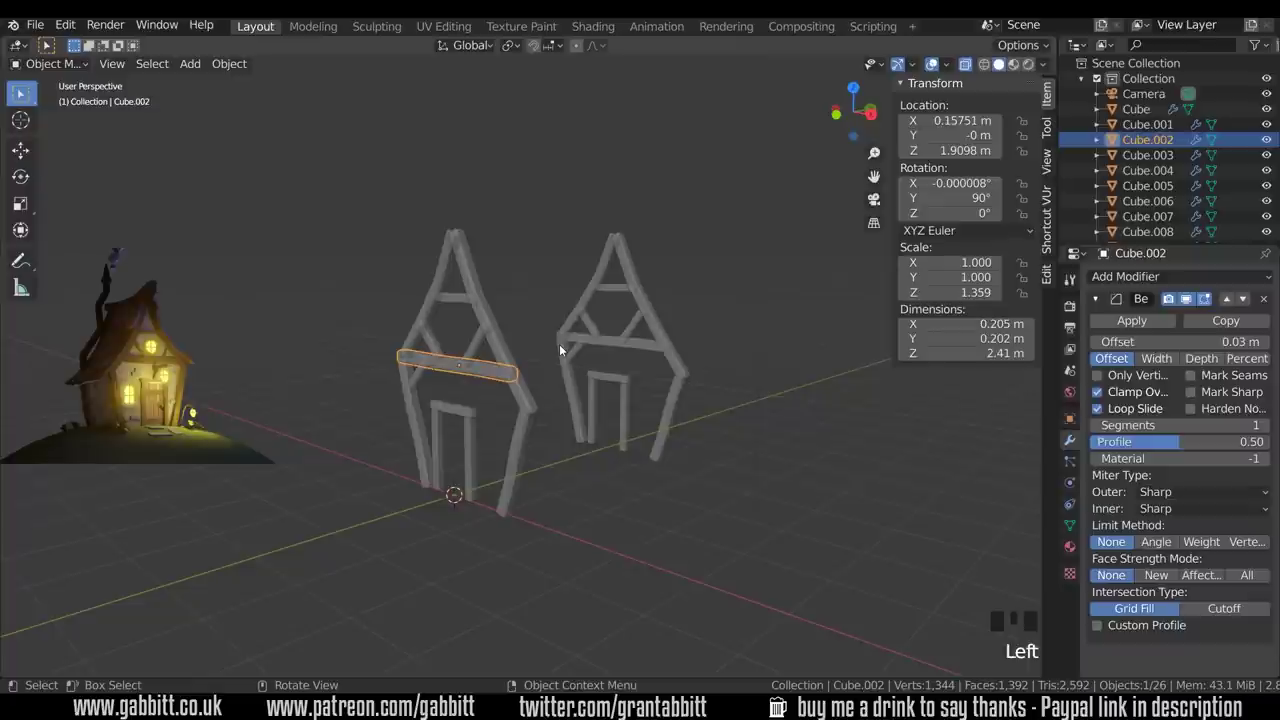
pyautogui.hotkey('shift', 'd')
pyautogui.press('z')
pyautogui.click(551, 214)
pyautogui.write('rz')
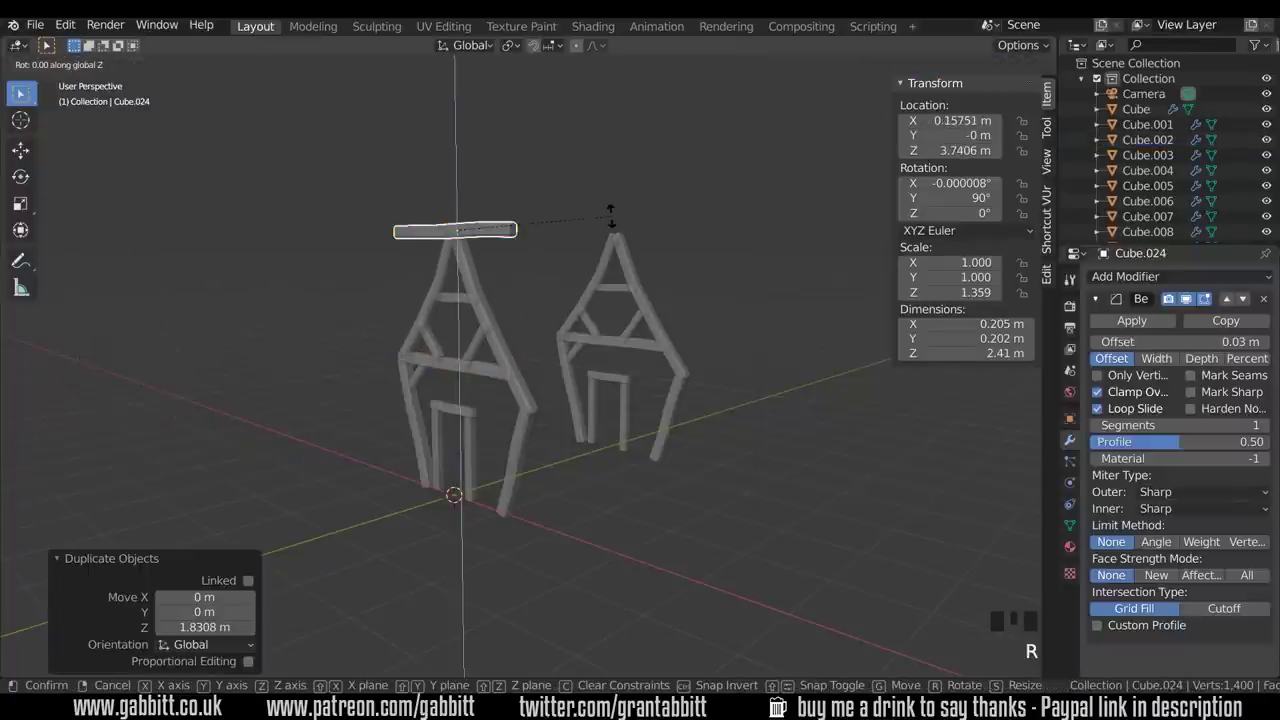
pyautogui.write('90')
pyautogui.press('Return')
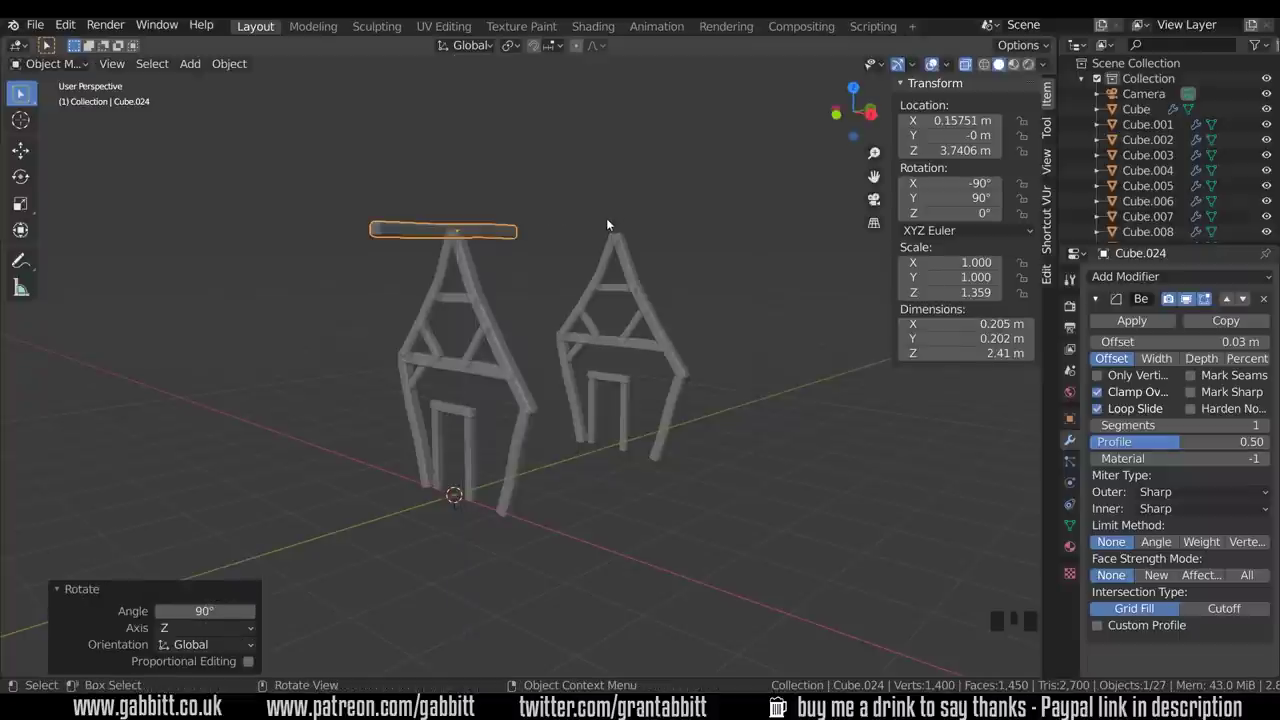
# Scale the beam to a 4.51 m span between the walls, narrow it along X, and seat it on both peaks
pyautogui.press('KP_3')
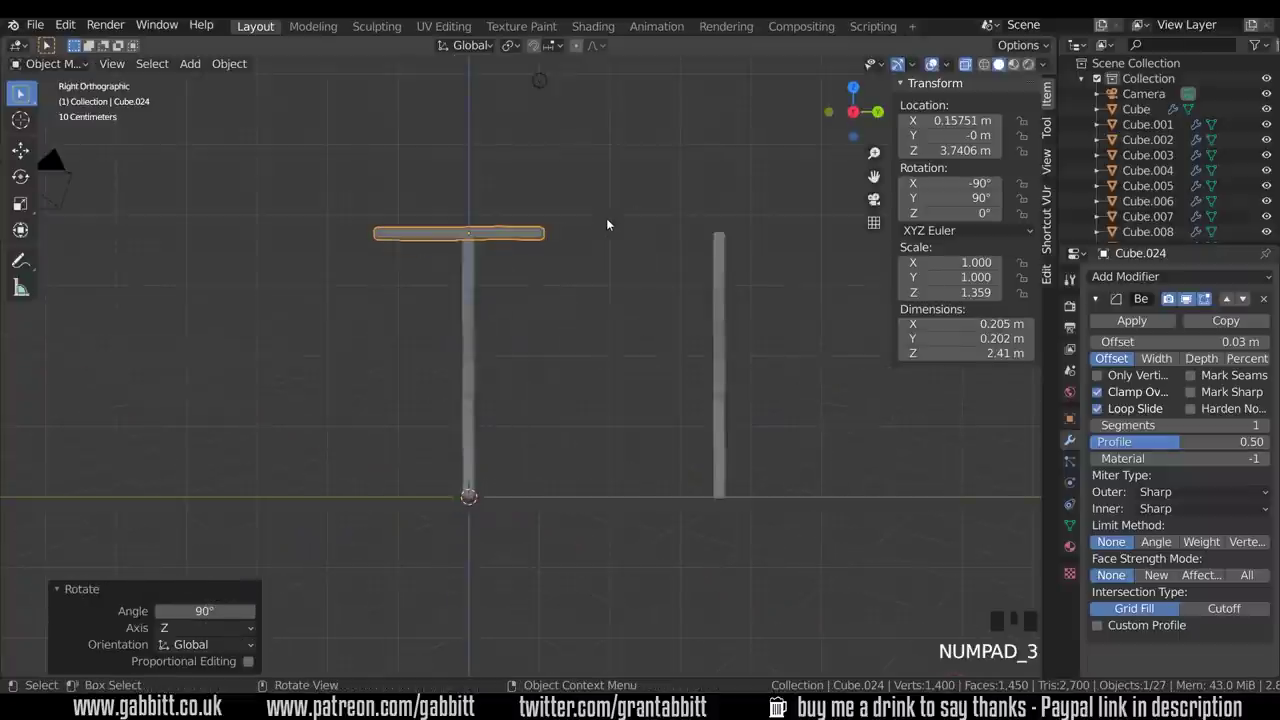
pyautogui.press('g')
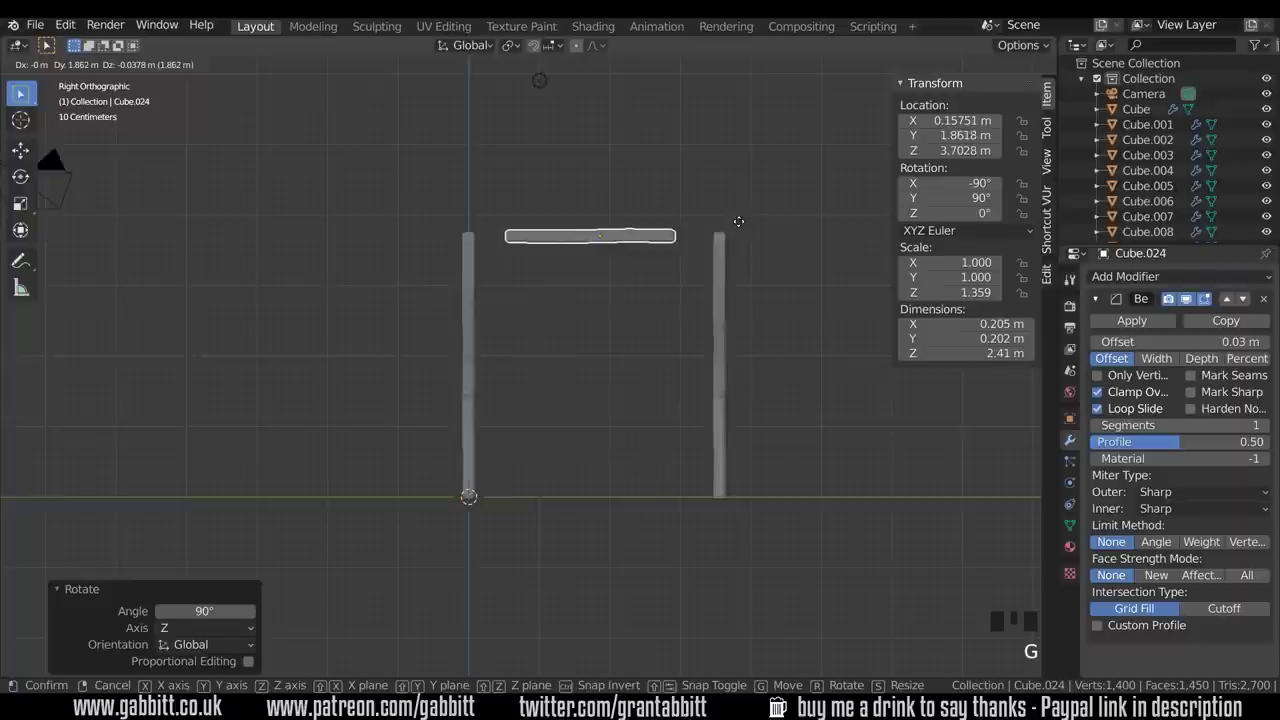
pyautogui.click(734, 209)
pyautogui.press('s')
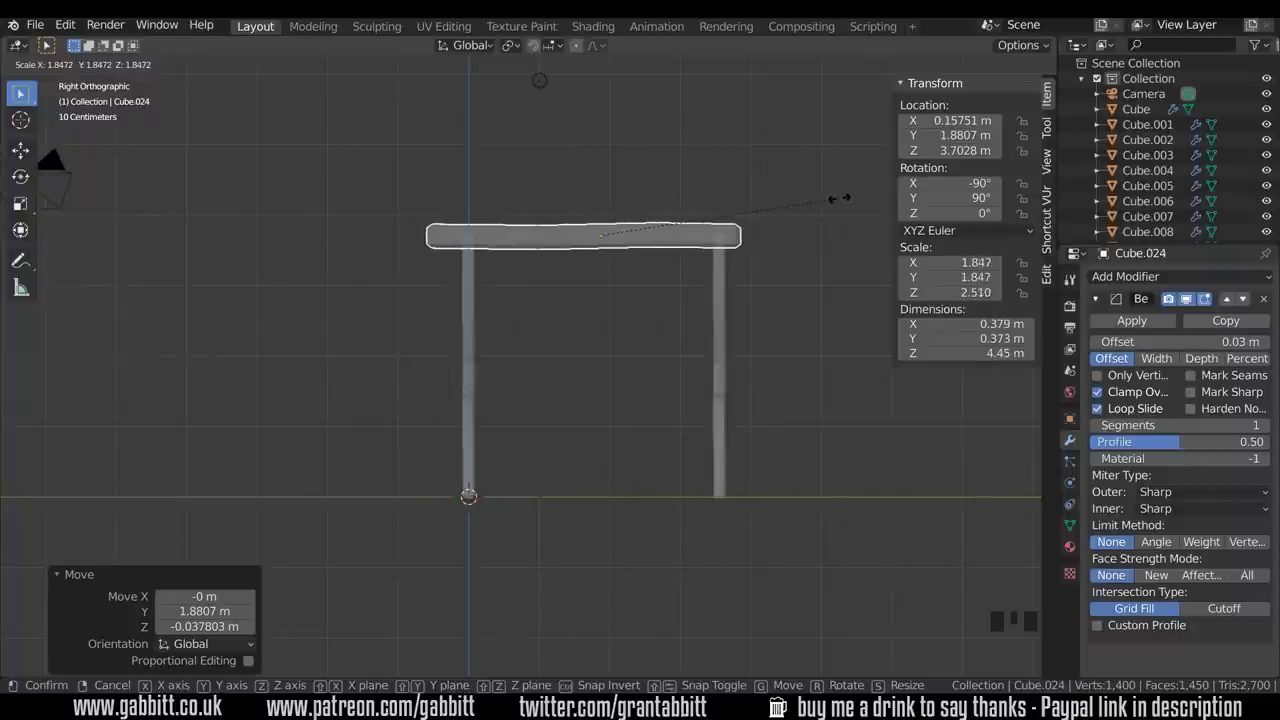
pyautogui.click(840, 198)
pyautogui.press('KP_1')
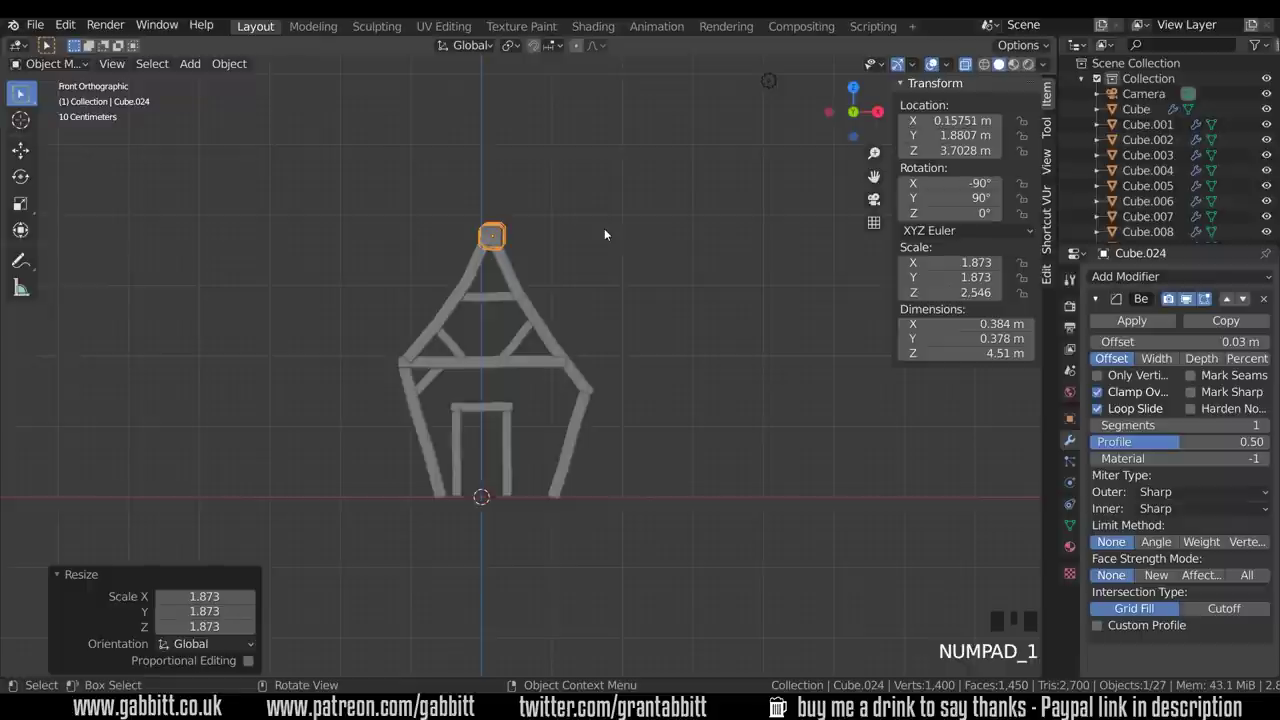
pyautogui.press('s')
pyautogui.press('x')
pyautogui.click(576, 233)
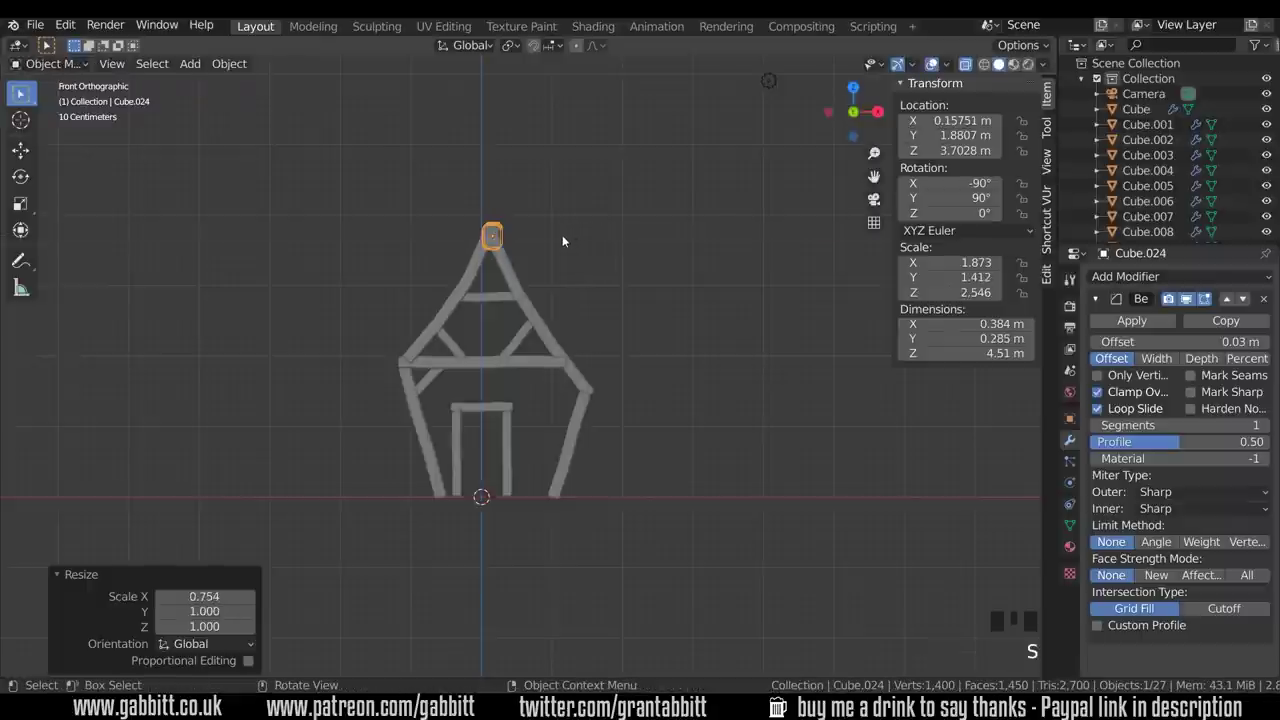
pyautogui.press('g')
pyautogui.click(559, 232)
pyautogui.moveTo(559, 232); pyautogui.dragTo(551, 325, button='middle')
# Lower the ridge beam's middle faces along Z so the beam sags
pyautogui.press('Tab')
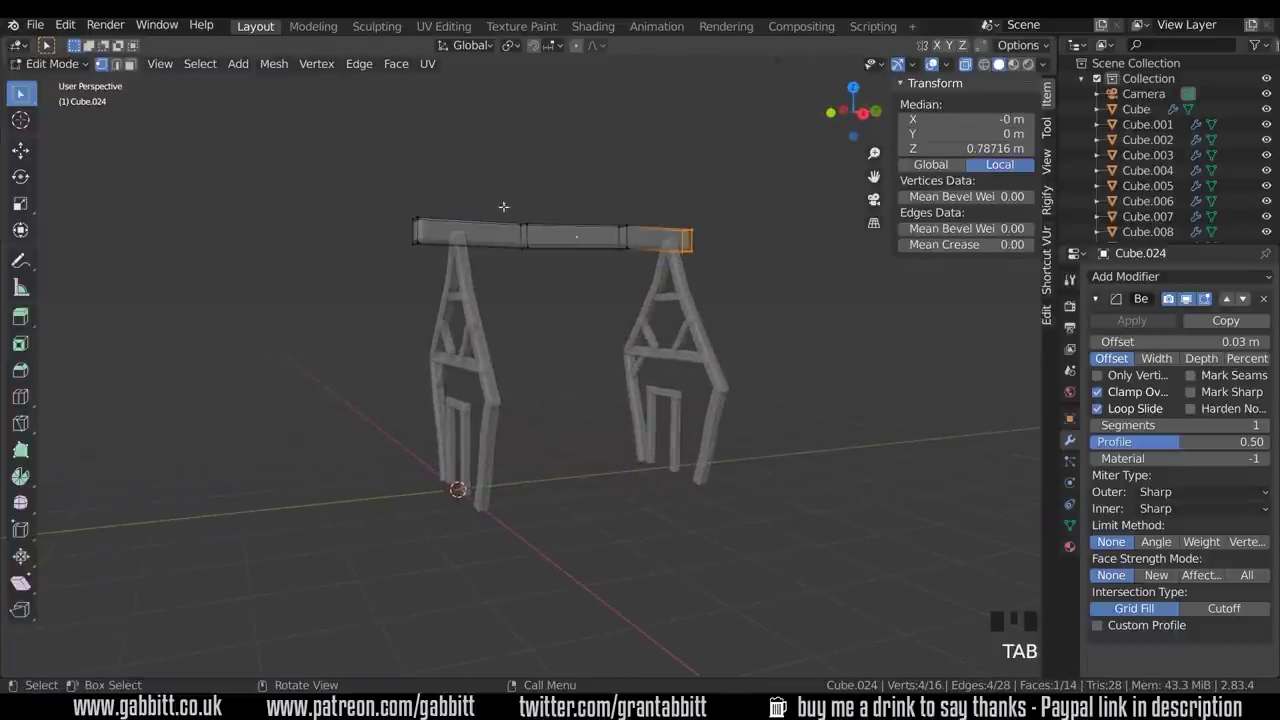
pyautogui.moveTo(501, 204); pyautogui.dragTo(619, 262)
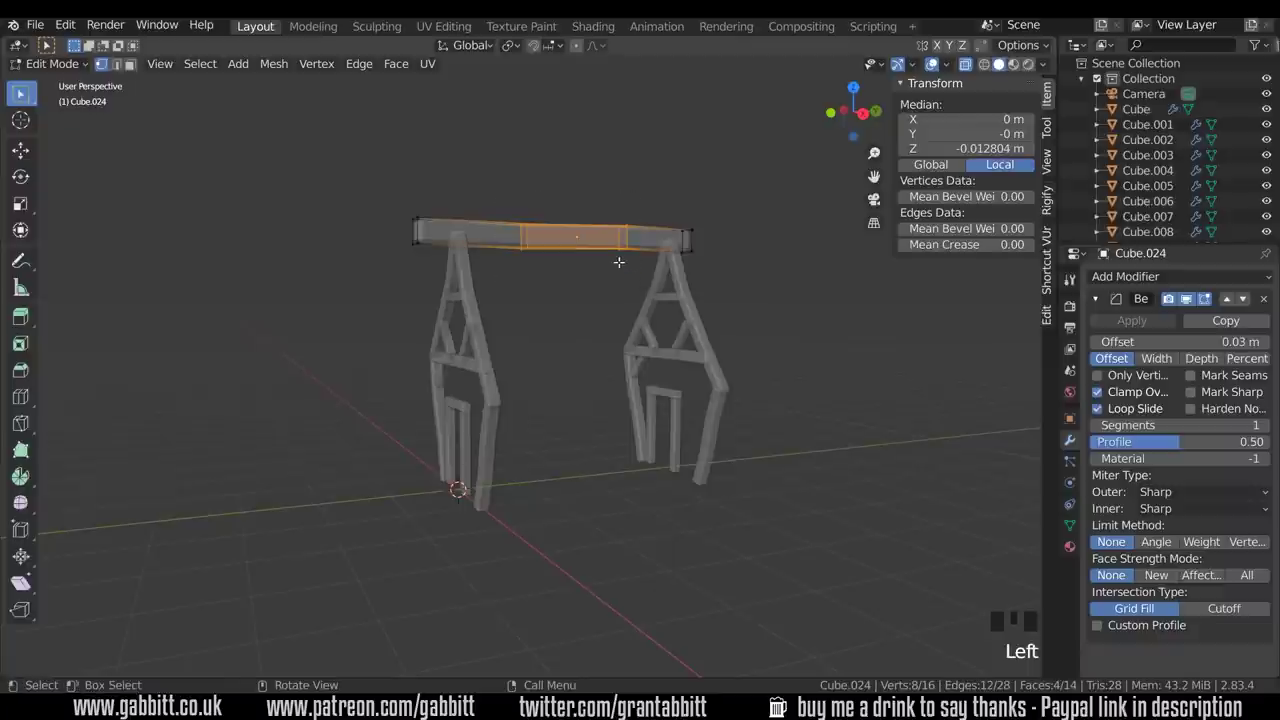
pyautogui.press('g')
pyautogui.press('z')
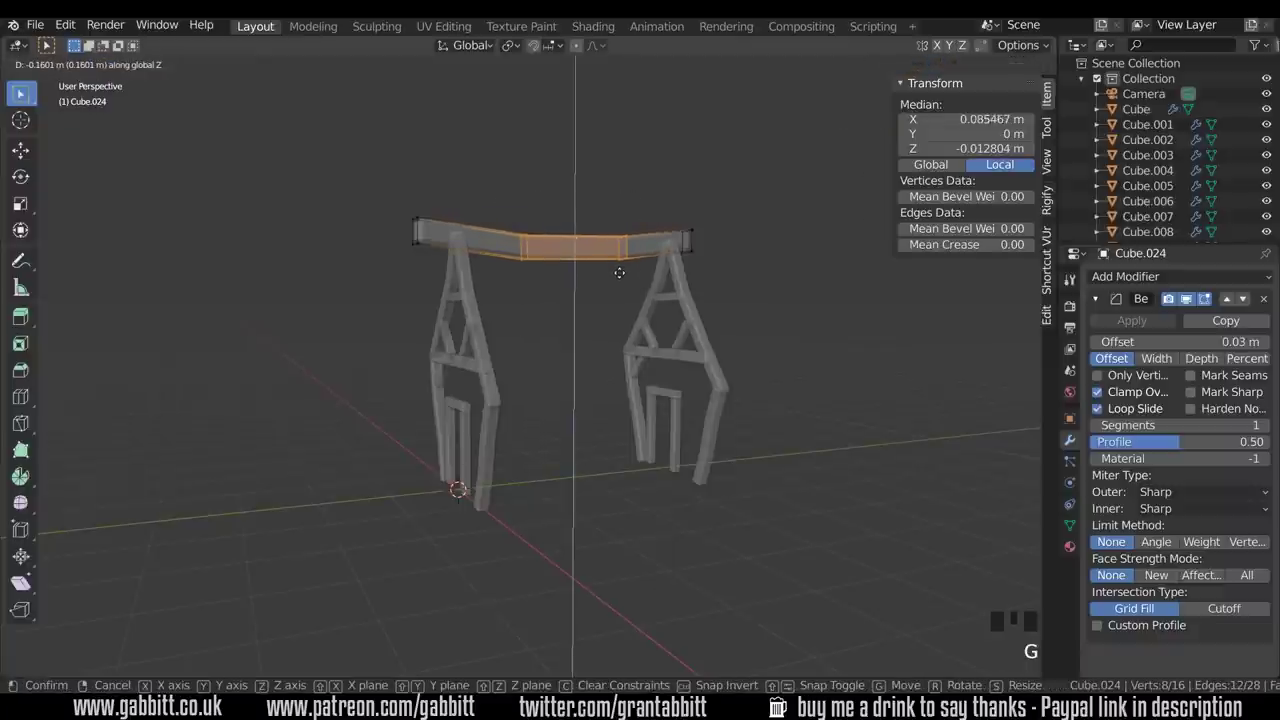
pyautogui.click(615, 273)
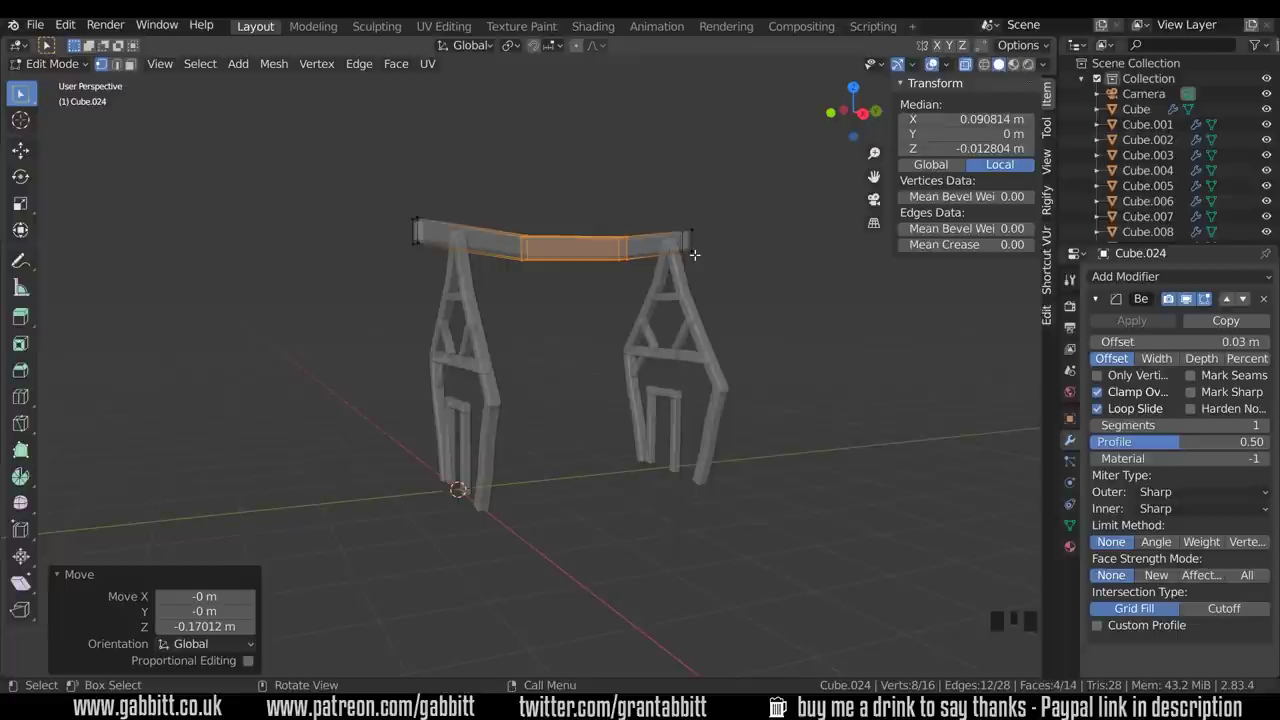
# Twist one end of the ridge beam by -1.94° and scale it up to 1.185
pyautogui.moveTo(385, 196); pyautogui.dragTo(432, 264)
pyautogui.press('r')
pyautogui.click(588, 282)
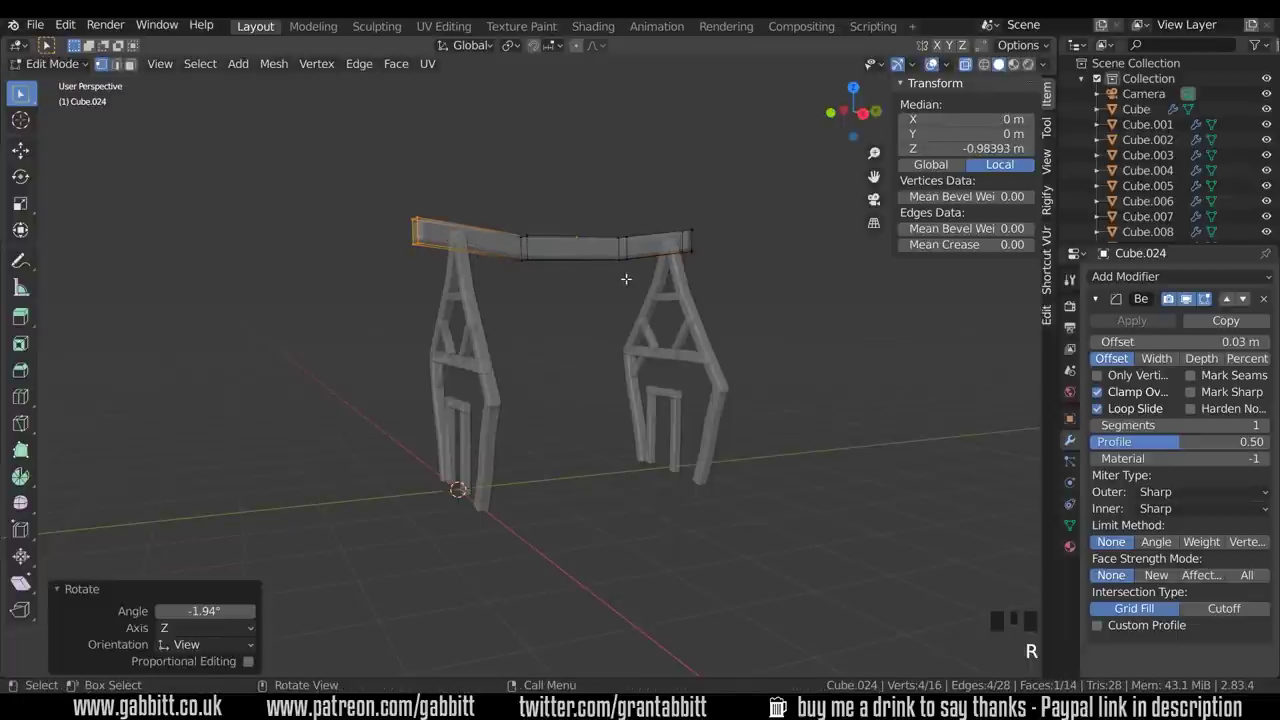
pyautogui.press('s')
pyautogui.click(666, 279)
pyautogui.moveTo(461, 343); pyautogui.dragTo(503, 349, button='middle')
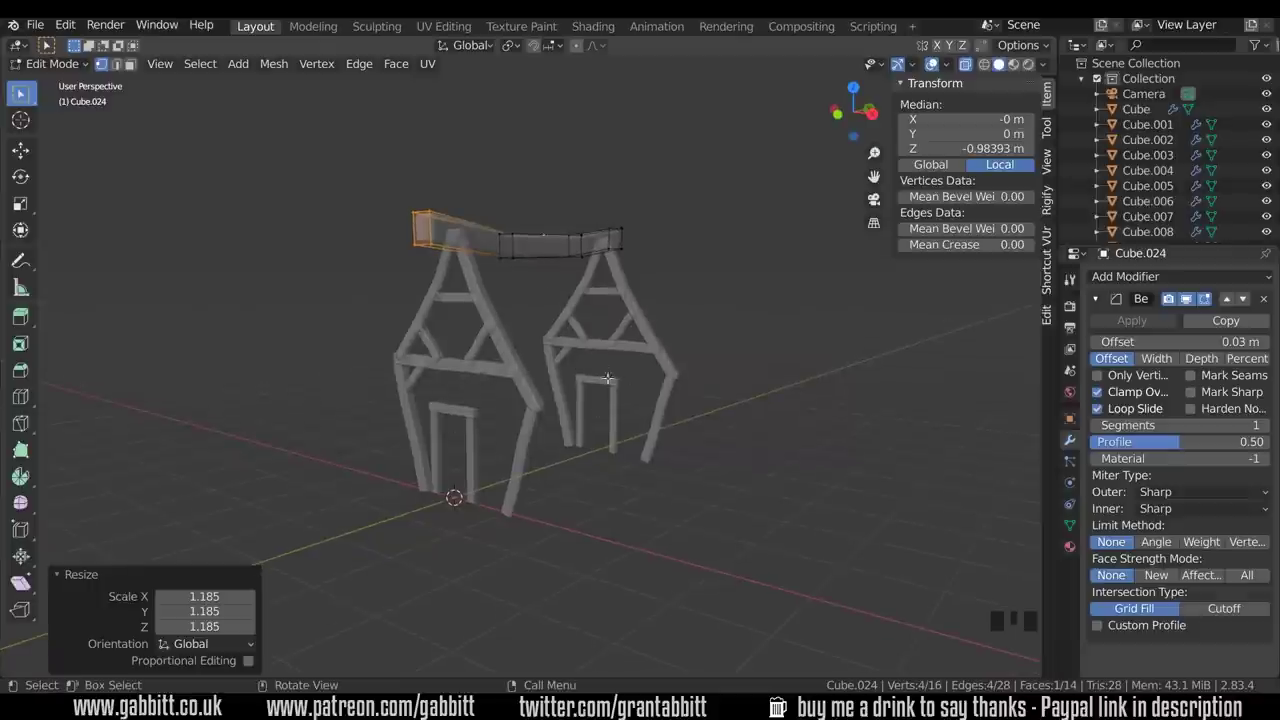